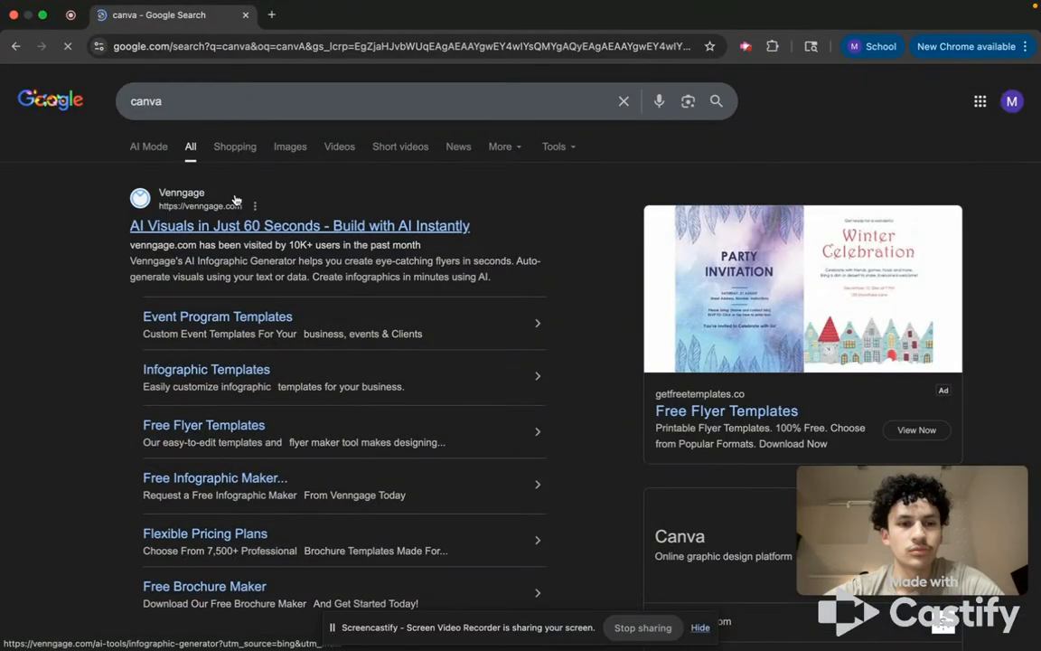
Open the Canva website from the search results and log in to the account.
{"action": "scroll", "coordinate": [282, 217], "scroll_direction": "down", "scroll_amount": 10}
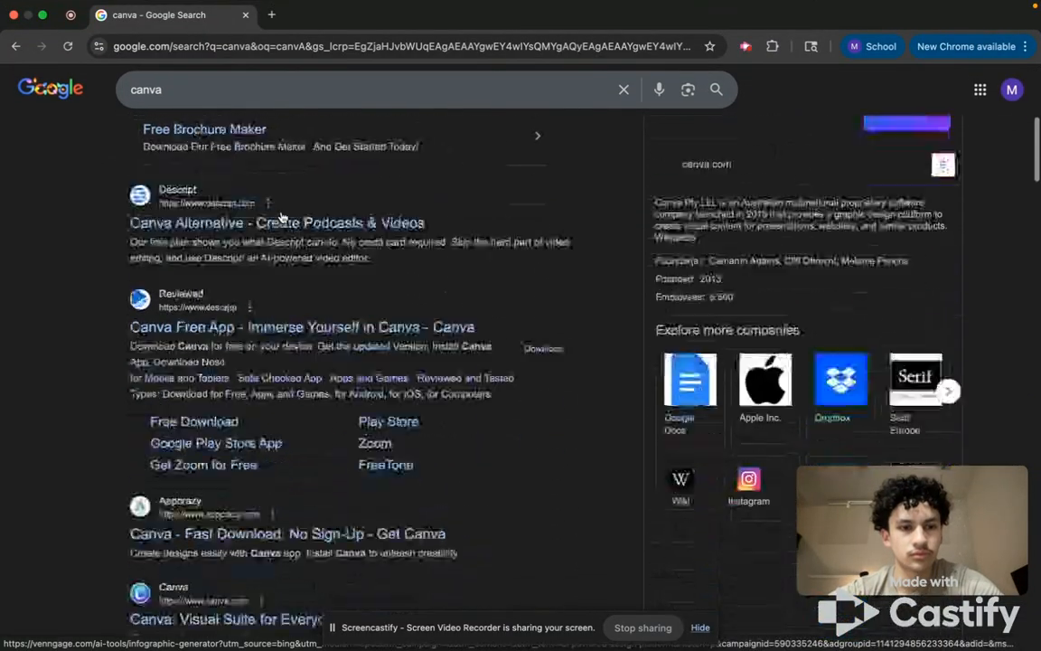
{"action": "scroll", "coordinate": [282, 217], "scroll_direction": "down", "scroll_amount": 5}
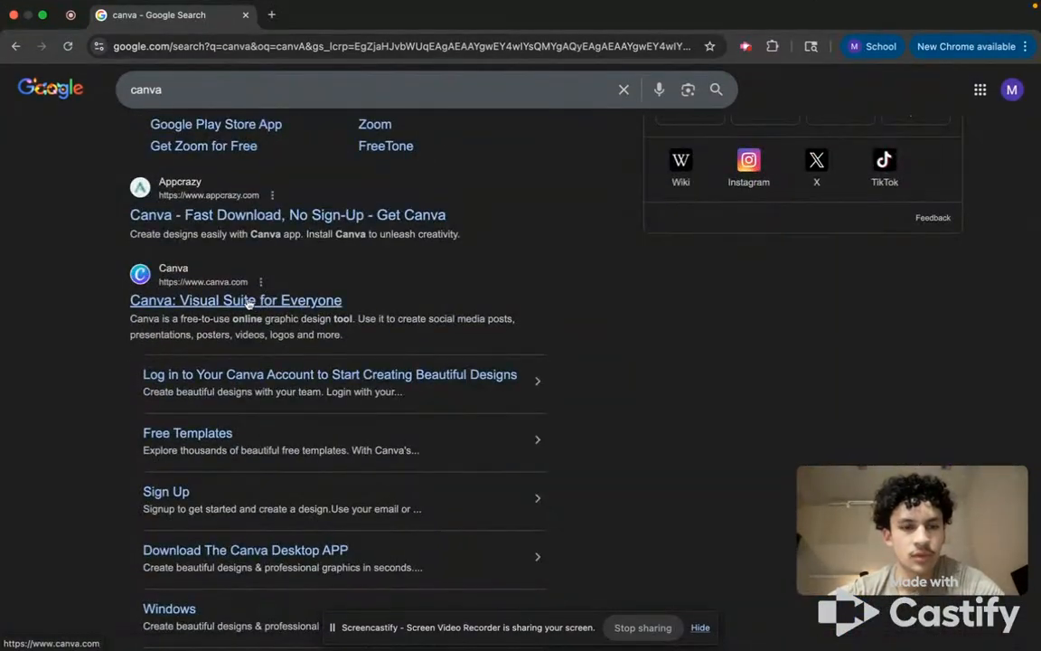
{"action": "scroll", "coordinate": [226, 303], "scroll_direction": "down", "scroll_amount": 1}
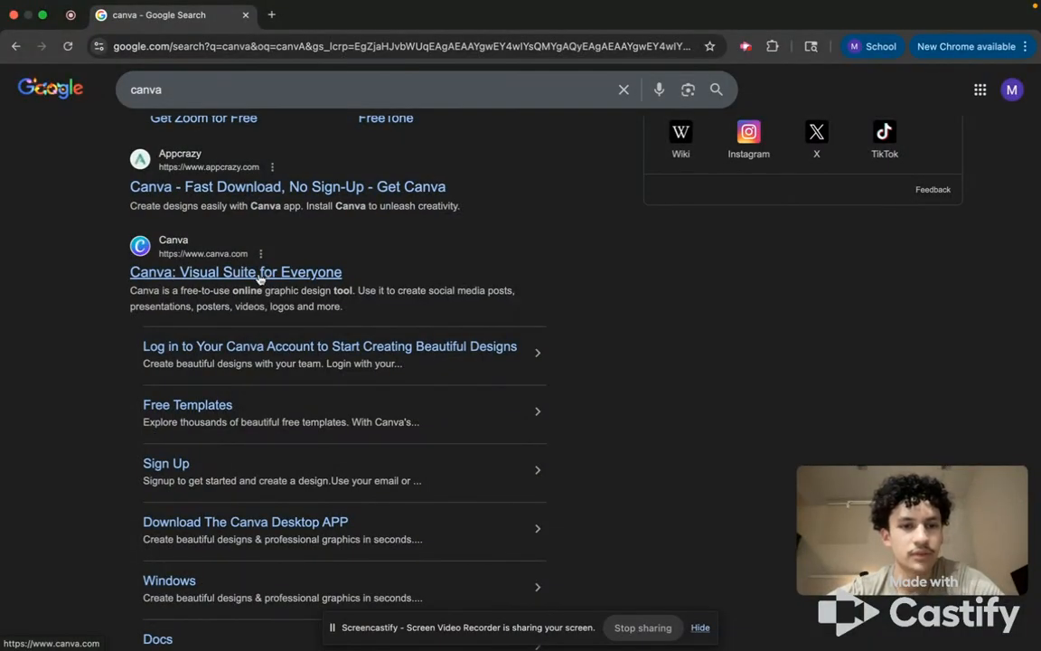
{"action": "left_click", "coordinate": [259, 272]}
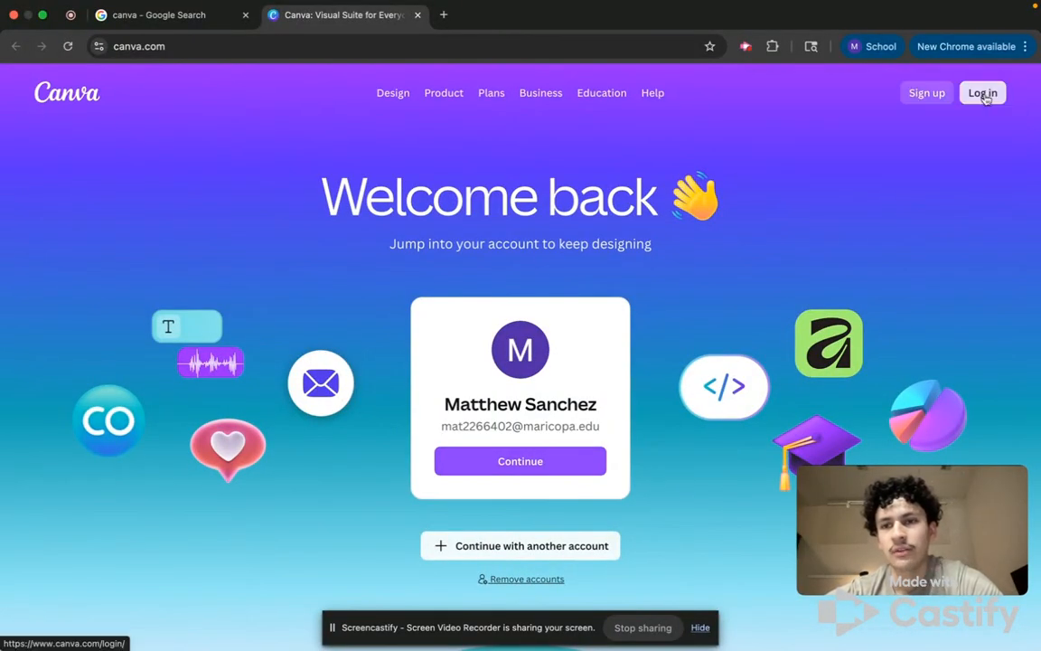
{"action": "left_click", "coordinate": [931, 95]}
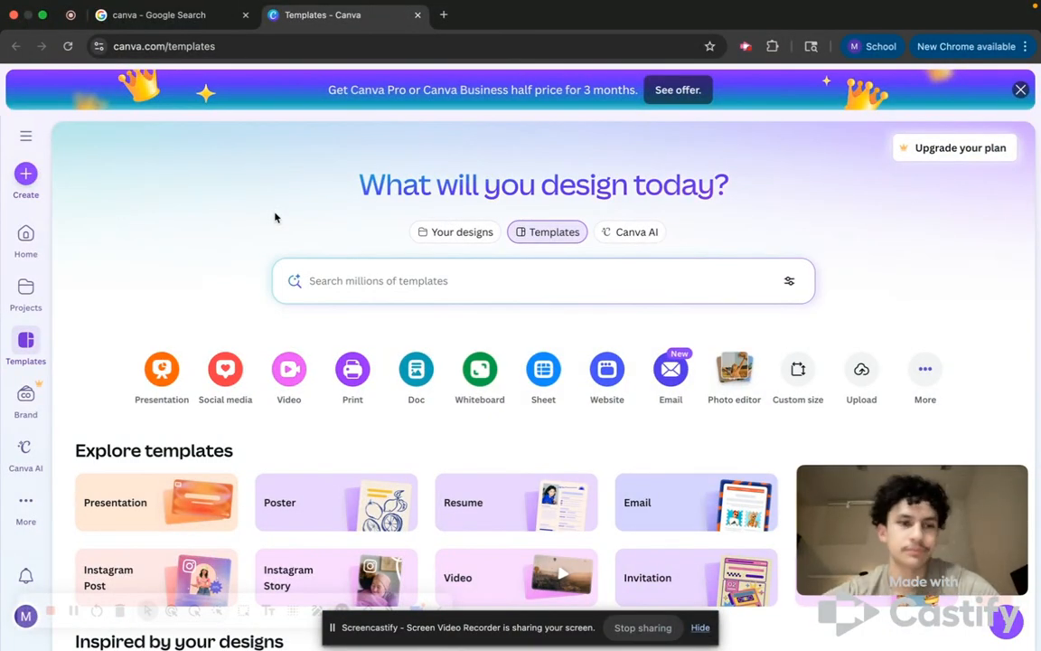
Browse the template categories on the templates page, paging through the carousel both ways.
{"action": "scroll", "coordinate": [401, 326], "scroll_direction": "down", "scroll_amount": 3}
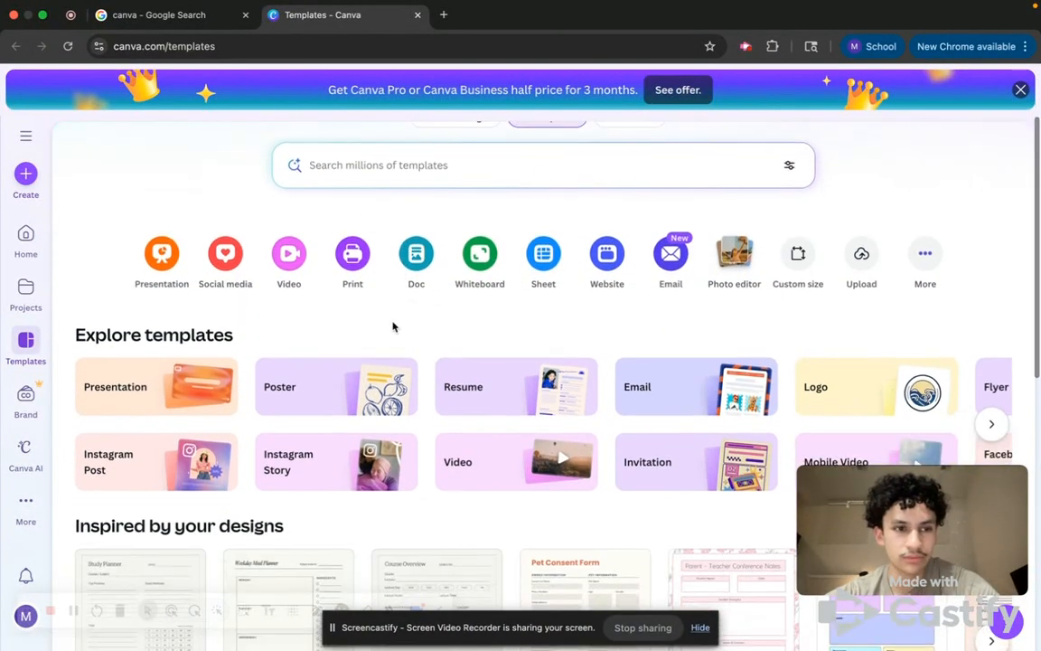
{"action": "scroll", "coordinate": [300, 328], "scroll_direction": "down", "scroll_amount": 1}
{"action": "scroll", "coordinate": [301, 327], "scroll_direction": "down", "scroll_amount": 3}
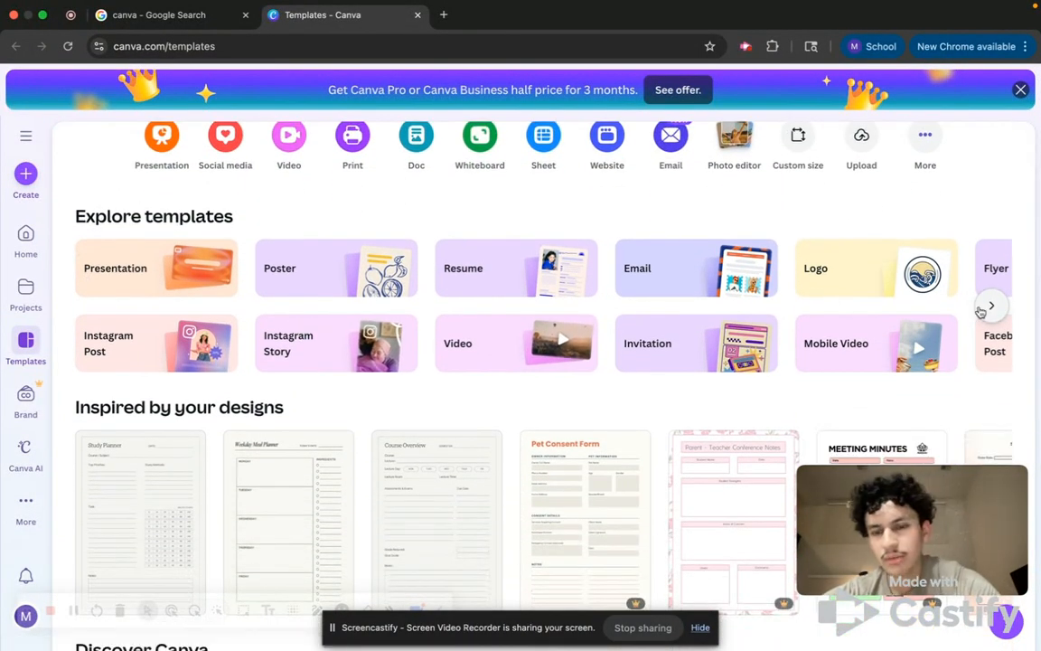
{"action": "left_click", "coordinate": [993, 307]}
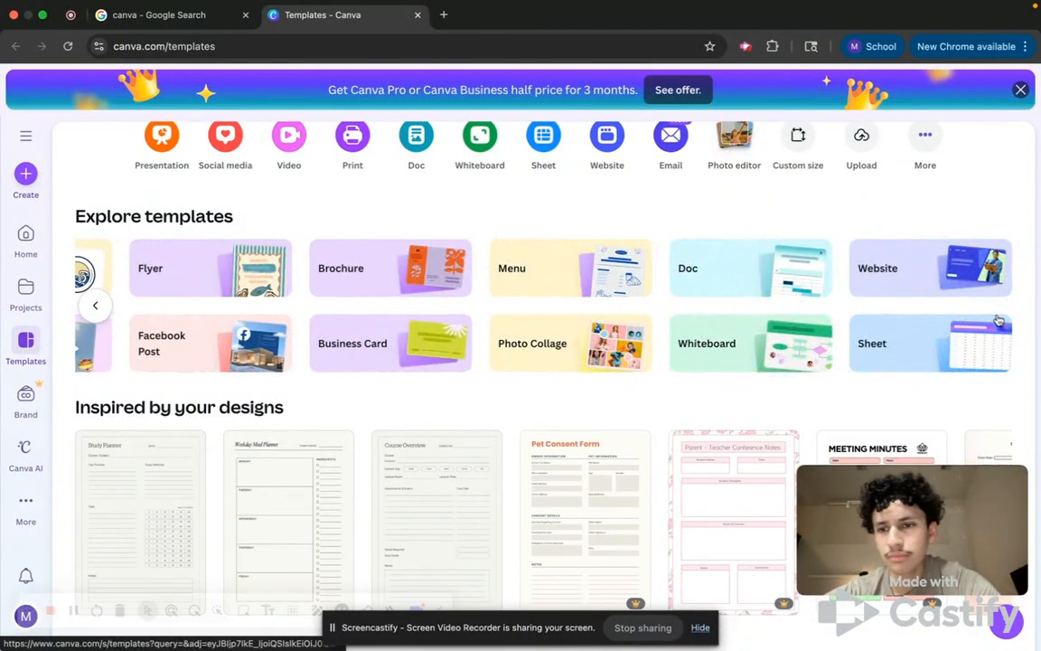
{"action": "left_click", "coordinate": [95, 306]}
Open the Create a design dialog and browse the presentation templates.
{"action": "left_click", "coordinate": [22, 173]}
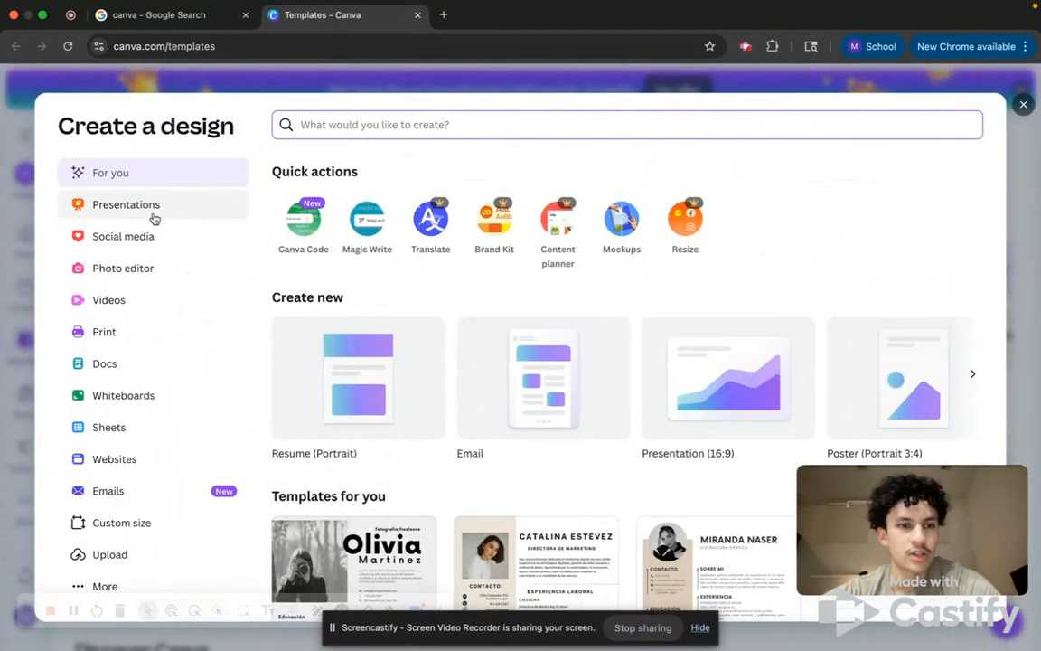
{"action": "left_click", "coordinate": [154, 216]}
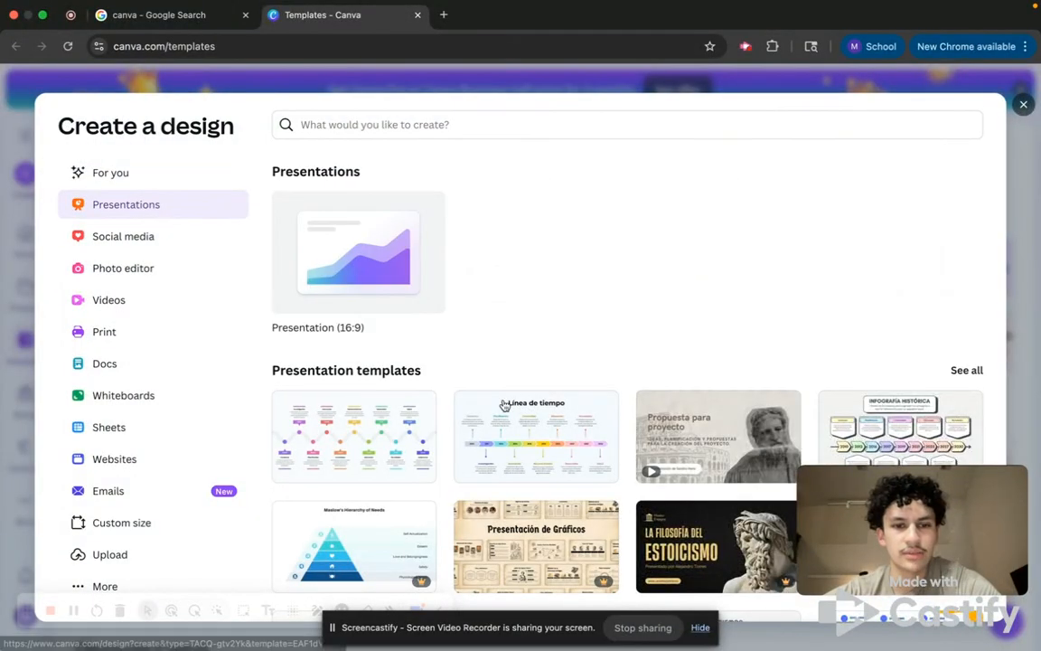
{"action": "scroll", "coordinate": [581, 448], "scroll_direction": "down", "scroll_amount": 5}
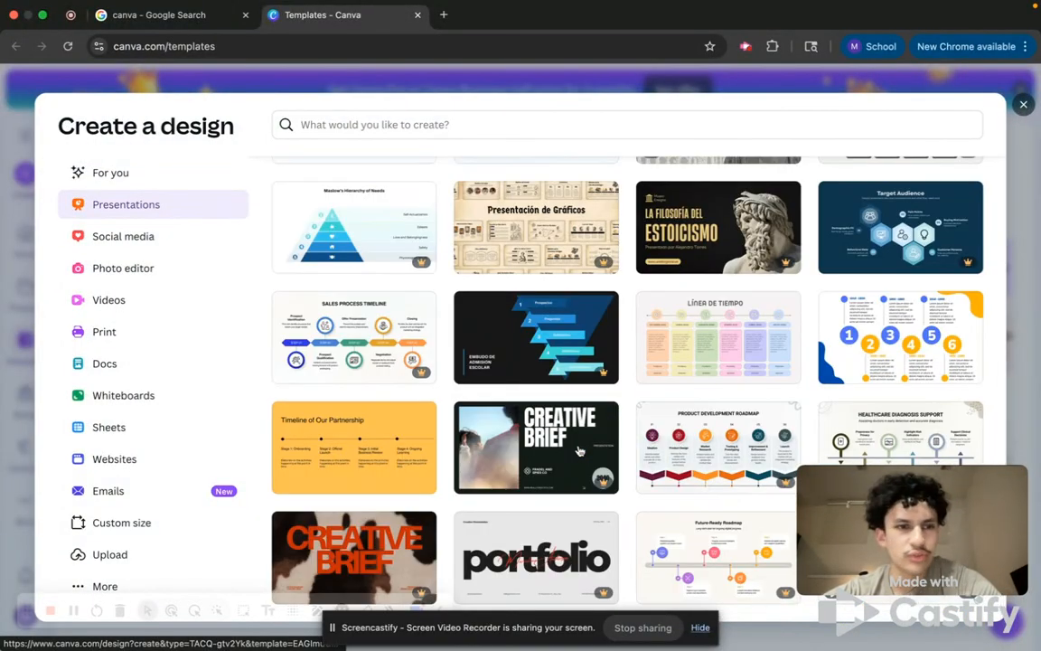
{"action": "scroll", "coordinate": [580, 449], "scroll_direction": "up", "scroll_amount": 5}
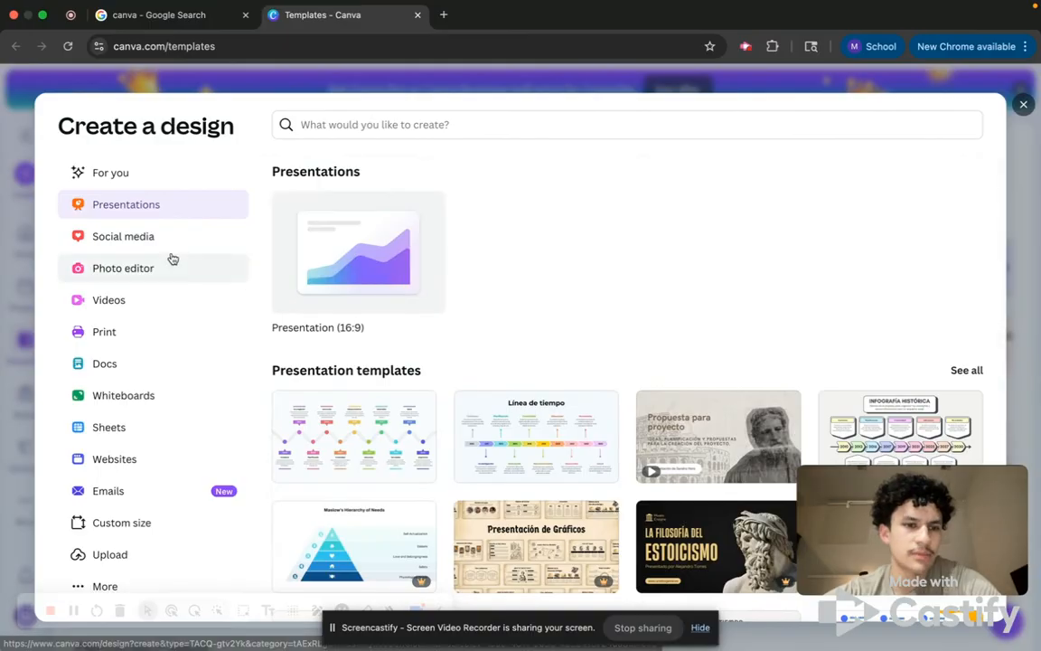
Browse the social media design options in the Create a design dialog.
{"action": "left_click", "coordinate": [172, 236]}
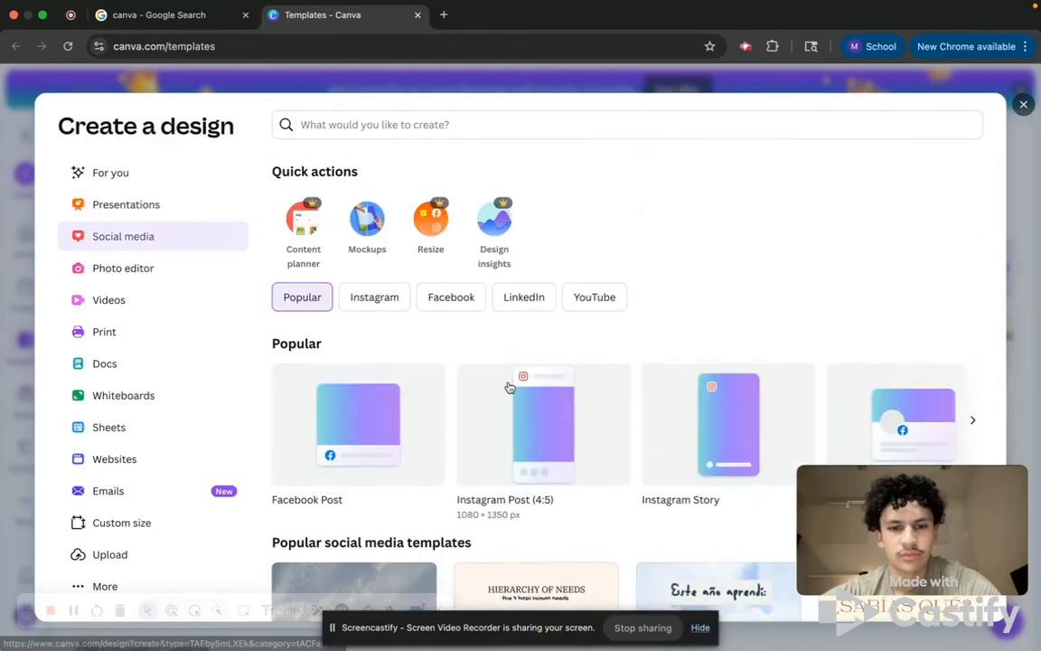
{"action": "scroll", "coordinate": [509, 386], "scroll_direction": "down", "scroll_amount": 10}
{"action": "scroll", "coordinate": [510, 387], "scroll_direction": "down", "scroll_amount": 3}
{"action": "scroll", "coordinate": [510, 387], "scroll_direction": "up", "scroll_amount": 15}
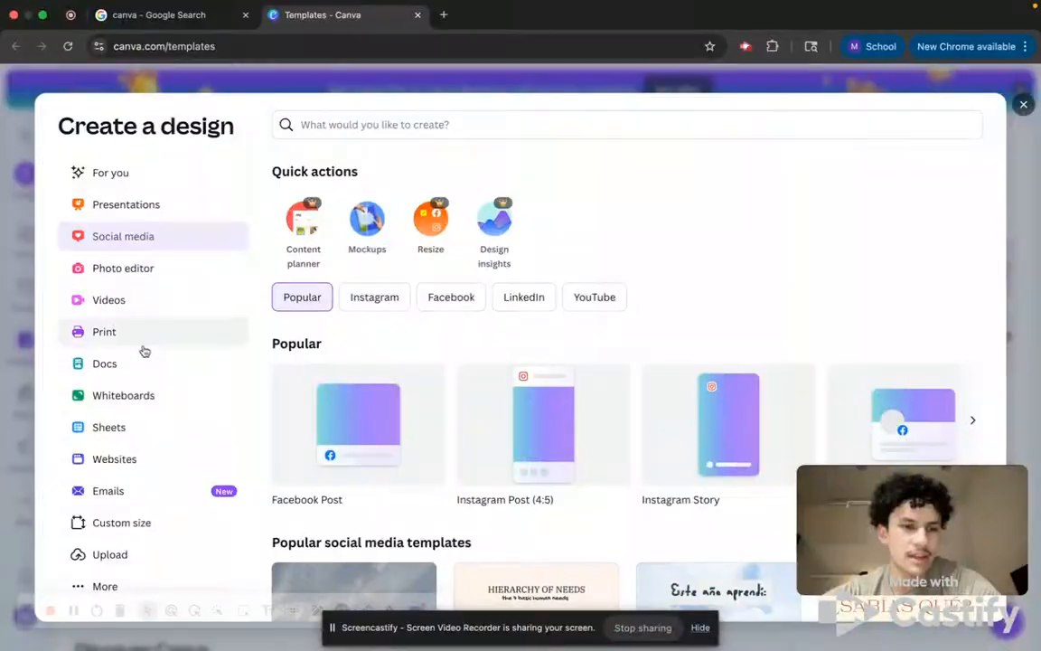
Browse the doc templates in the Create a design dialog.
{"action": "left_click", "coordinate": [137, 367]}
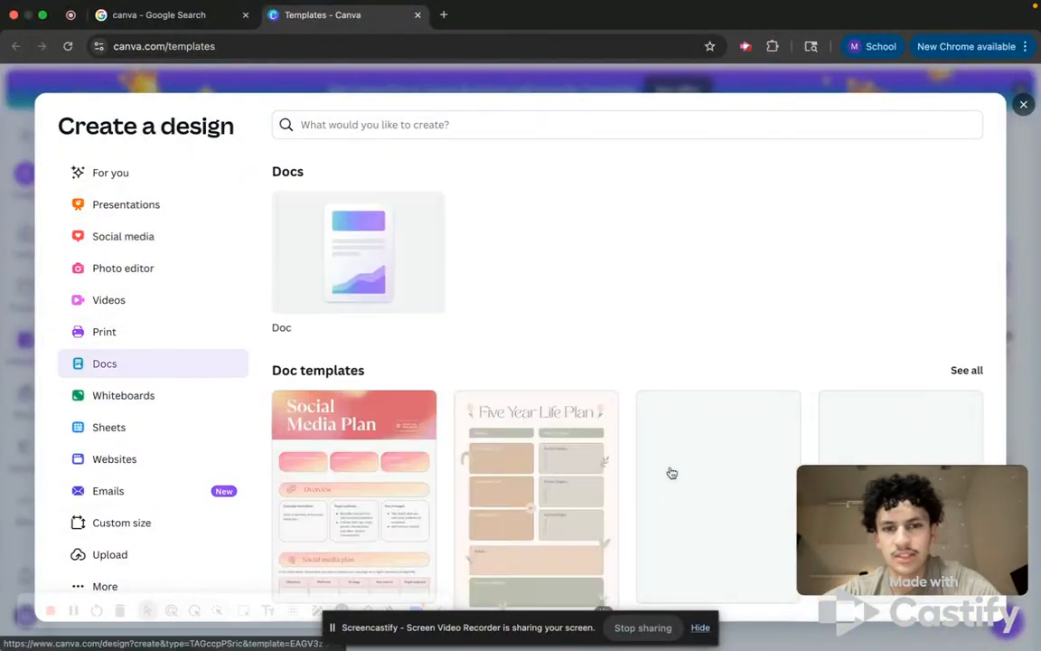
{"action": "scroll", "coordinate": [672, 472], "scroll_direction": "down", "scroll_amount": 10}
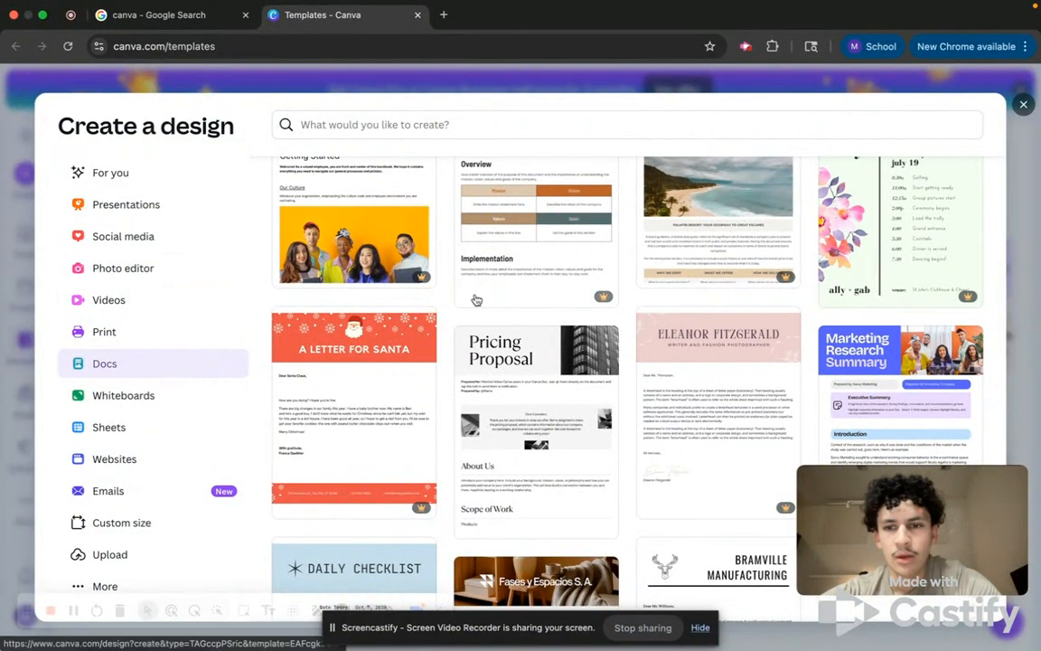
{"action": "scroll", "coordinate": [476, 299], "scroll_direction": "up", "scroll_amount": 10}
{"action": "scroll", "coordinate": [486, 302], "scroll_direction": "down", "scroll_amount": 3}
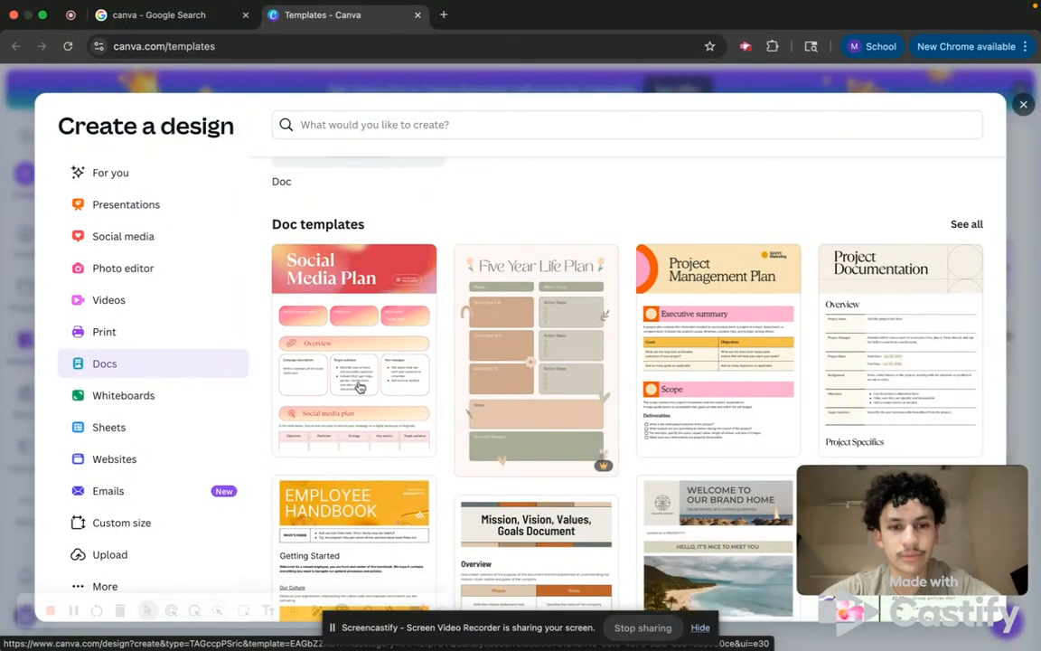
{"action": "scroll", "coordinate": [359, 387], "scroll_direction": "down", "scroll_amount": 5}
{"action": "scroll", "coordinate": [359, 387], "scroll_direction": "up", "scroll_amount": 5}
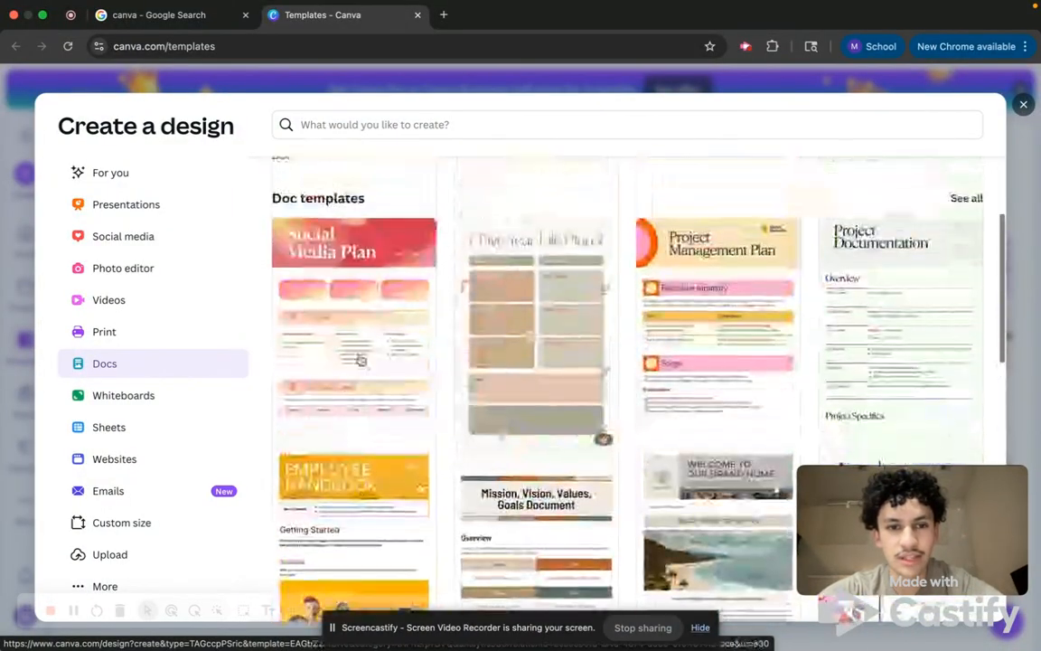
Browse the print and whiteboard templates in the Create a design dialog.
{"action": "left_click", "coordinate": [175, 340]}
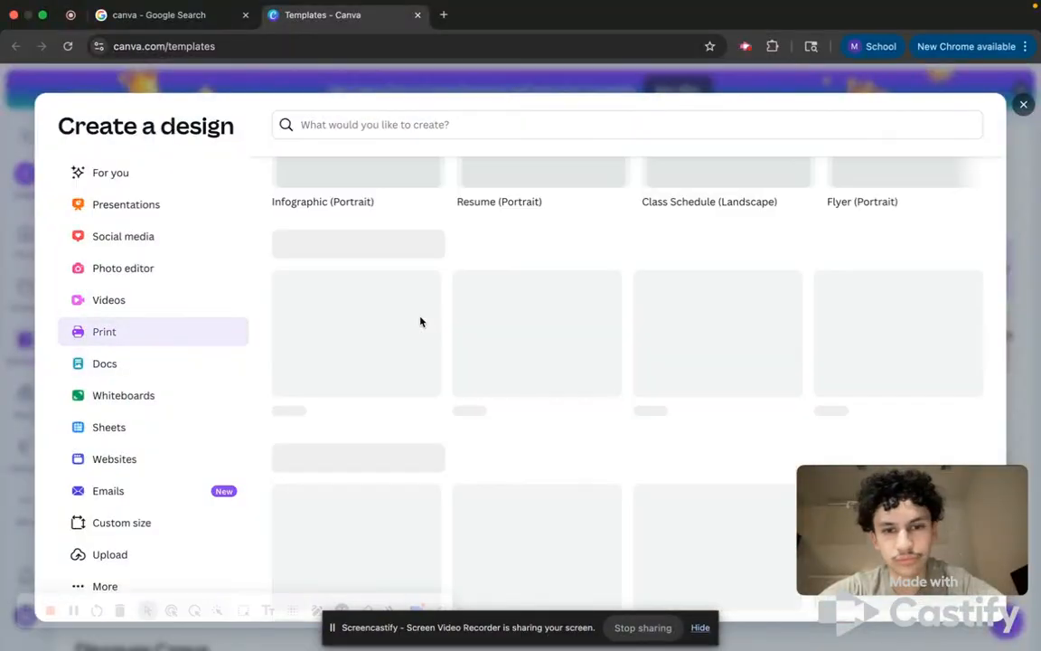
{"action": "scroll", "coordinate": [402, 379], "scroll_direction": "down", "scroll_amount": 5}
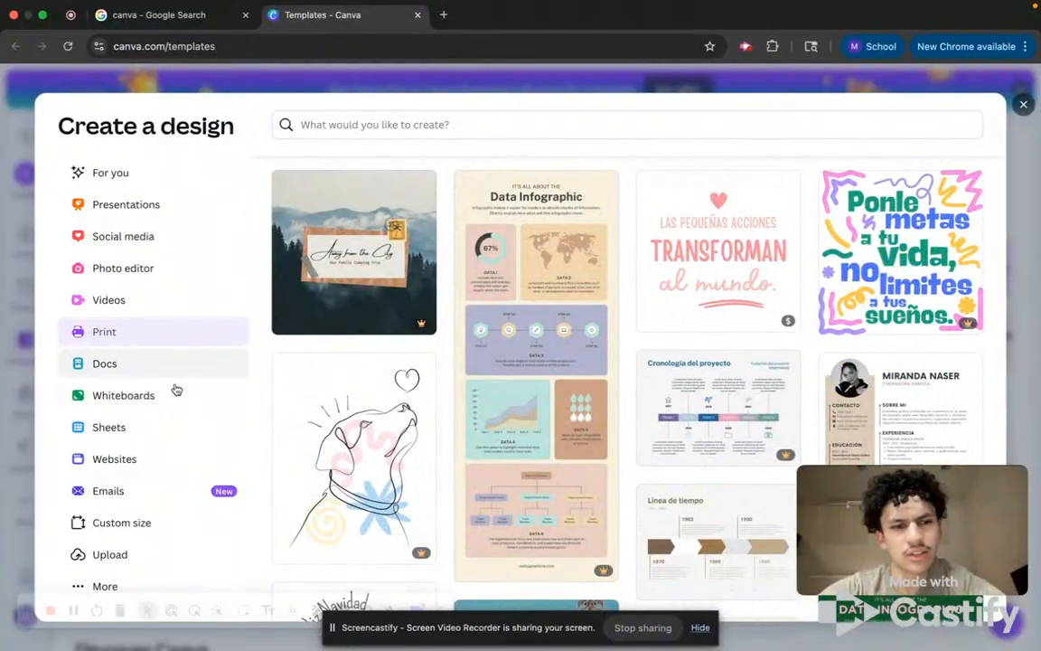
{"action": "left_click", "coordinate": [176, 392]}
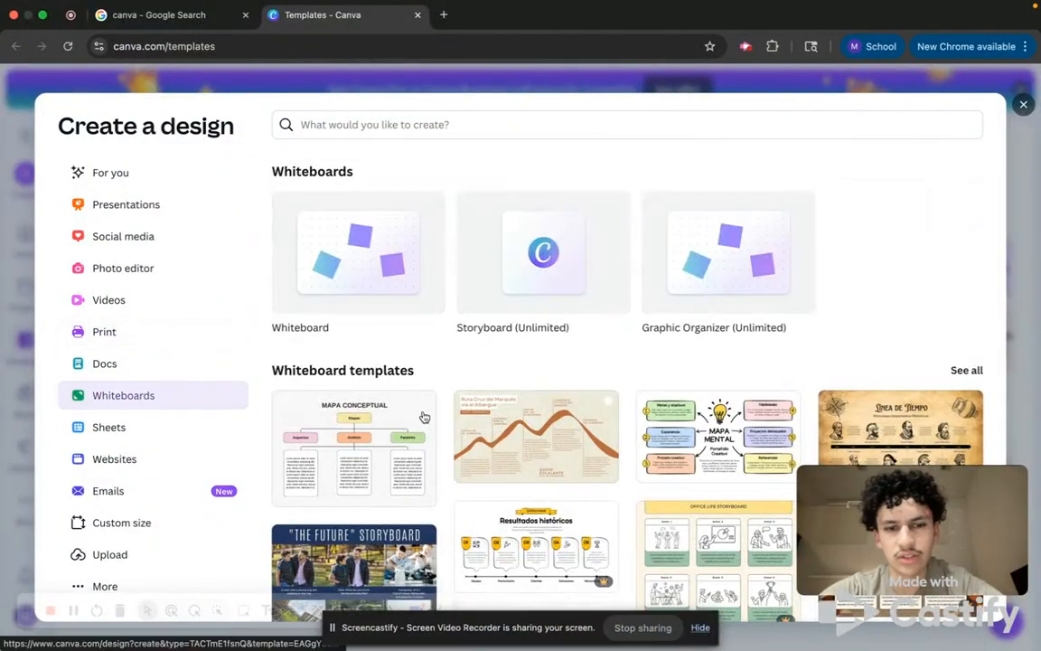
{"action": "scroll", "coordinate": [420, 416], "scroll_direction": "down", "scroll_amount": 3}
{"action": "scroll", "coordinate": [423, 414], "scroll_direction": "down", "scroll_amount": 1}
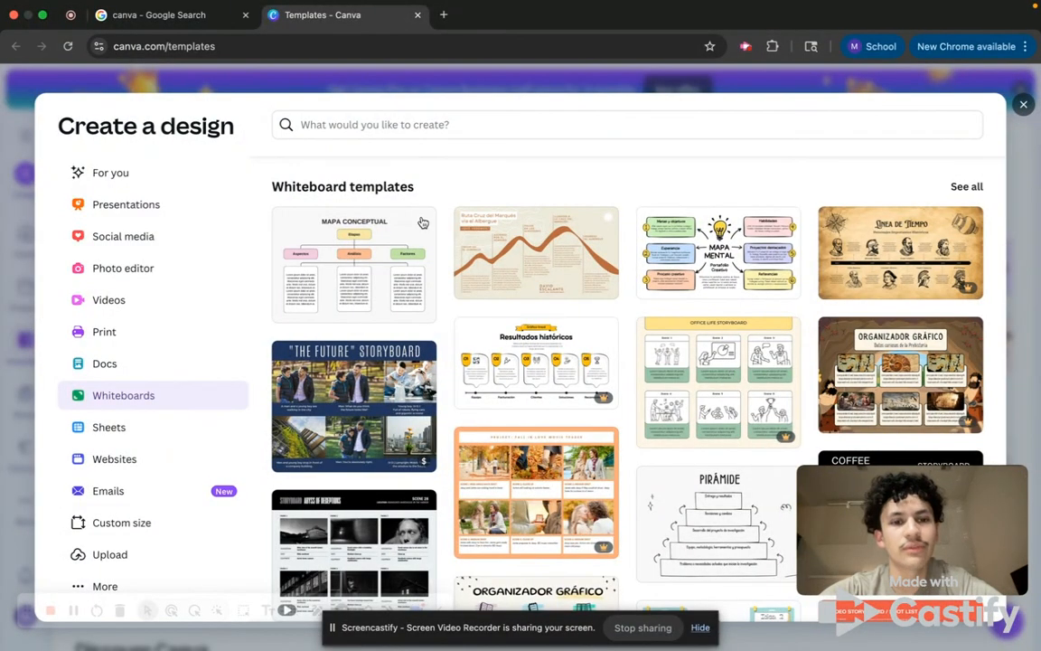
Browse the sheet and website templates in the Create a design dialog.
{"action": "left_click", "coordinate": [170, 428]}
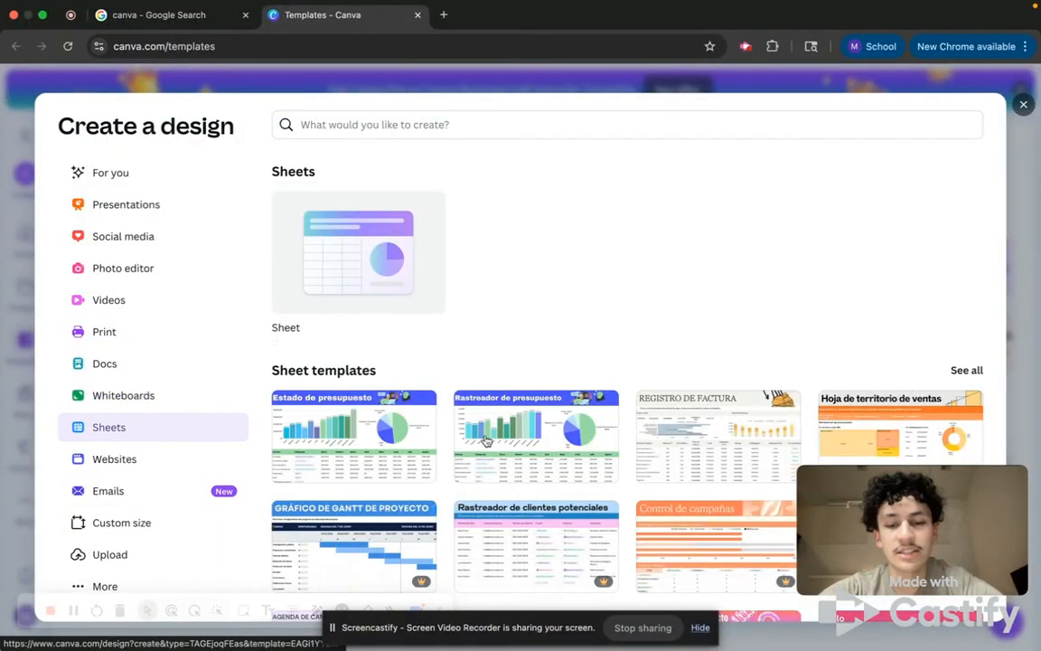
{"action": "scroll", "coordinate": [495, 379], "scroll_direction": "down", "scroll_amount": 1}
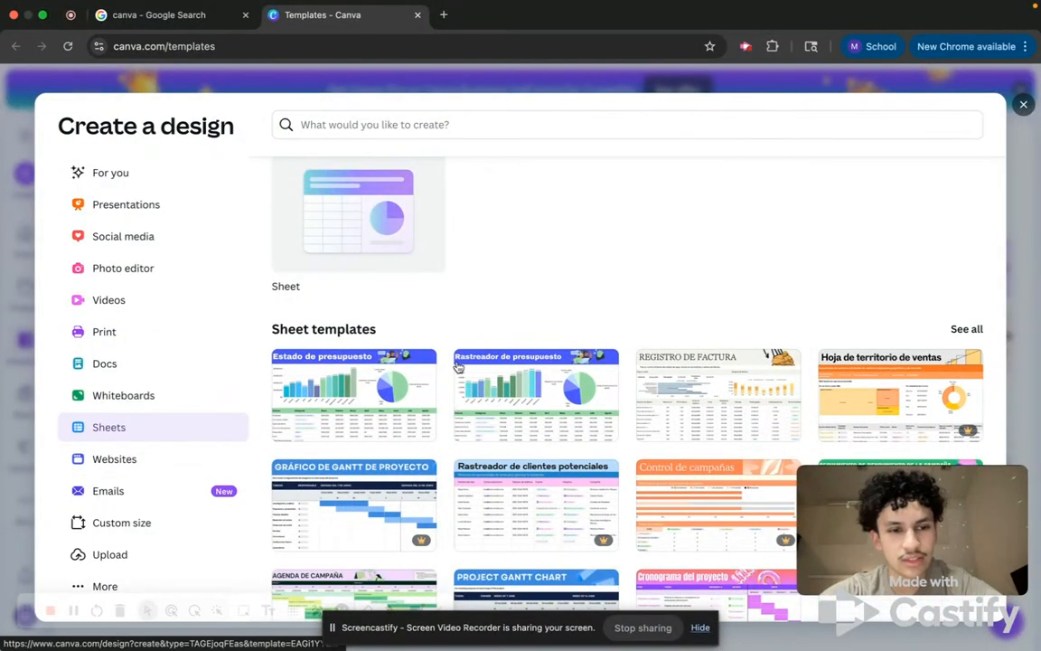
{"action": "left_click", "coordinate": [172, 465]}
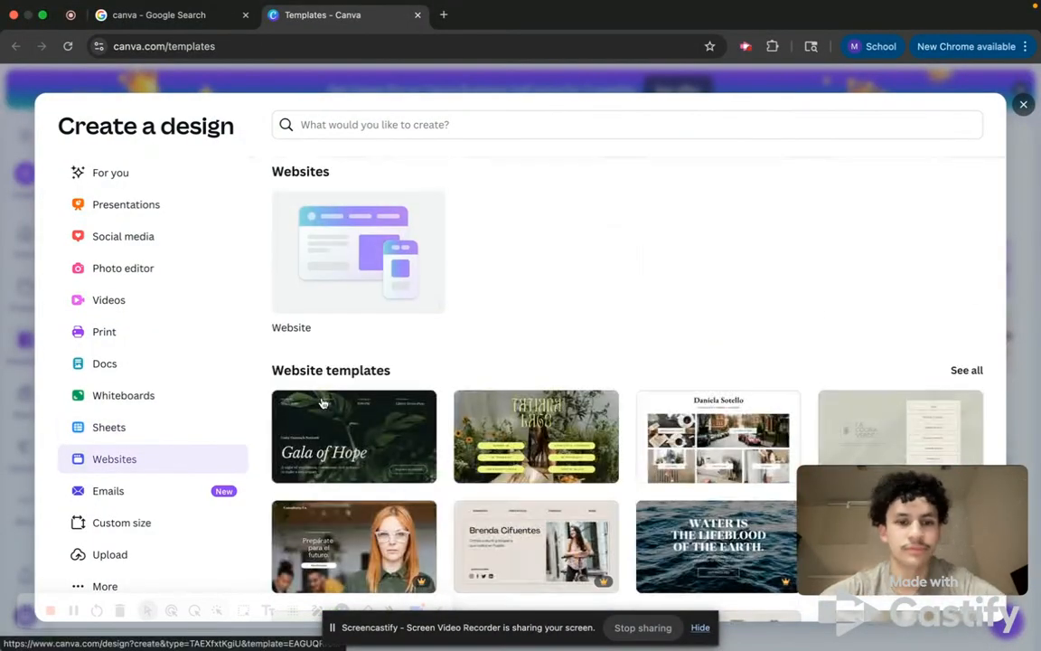
{"action": "scroll", "coordinate": [498, 404], "scroll_direction": "down", "scroll_amount": 5}
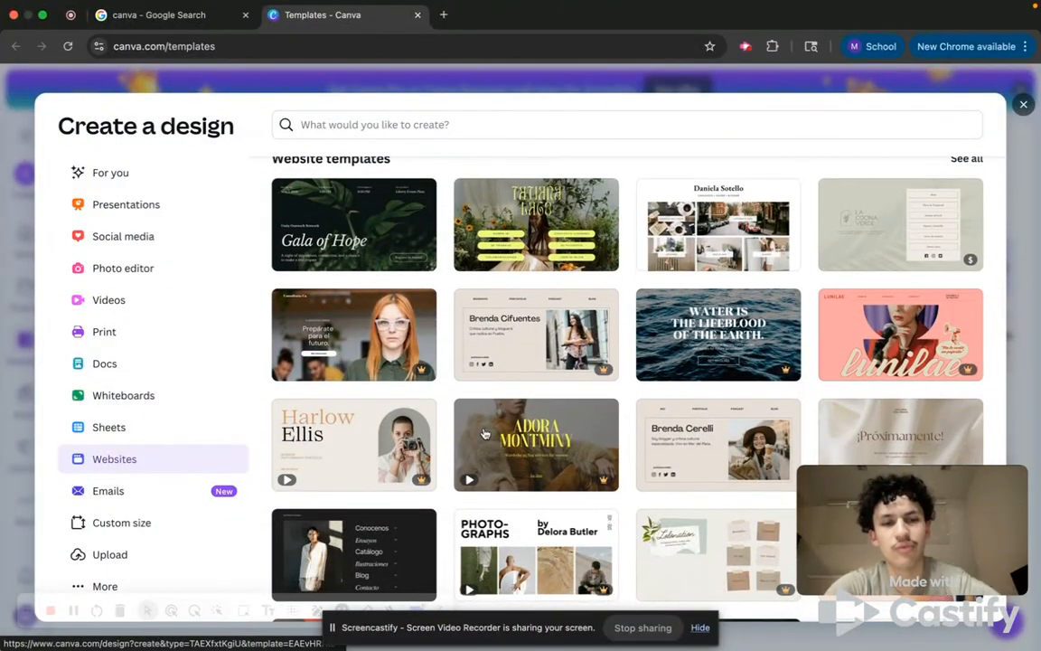
Return to the doc templates and scroll through the full list.
{"action": "left_click", "coordinate": [150, 362]}
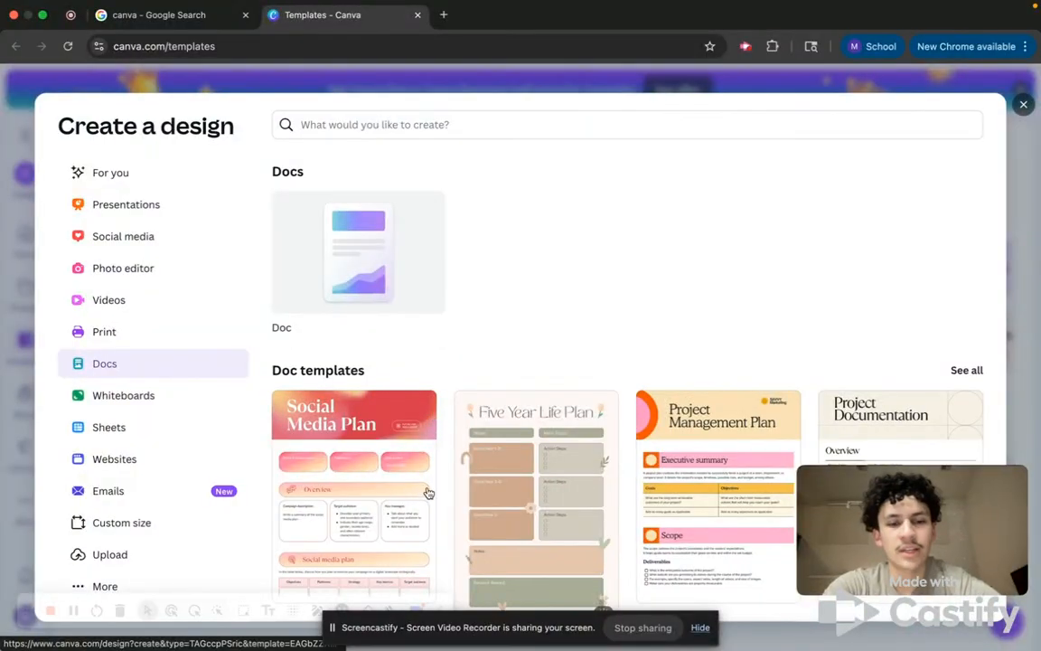
{"action": "scroll", "coordinate": [508, 426], "scroll_direction": "down", "scroll_amount": 1}
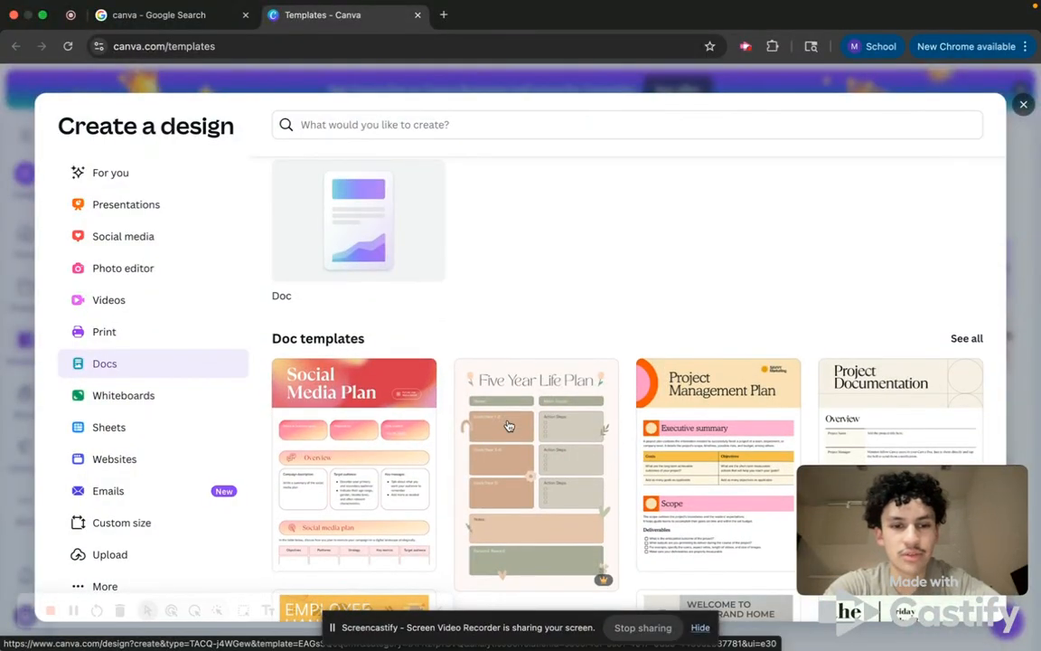
{"action": "scroll", "coordinate": [509, 425], "scroll_direction": "down", "scroll_amount": 1}
{"action": "scroll", "coordinate": [509, 426], "scroll_direction": "down", "scroll_amount": 10}
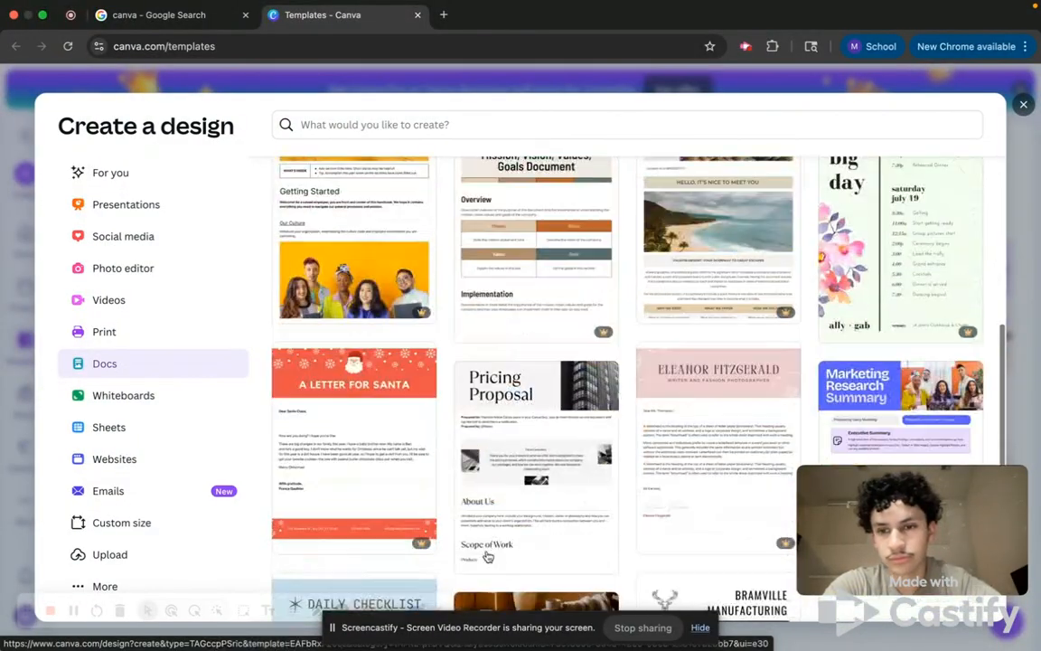
{"action": "scroll", "coordinate": [486, 555], "scroll_direction": "down", "scroll_amount": 8}
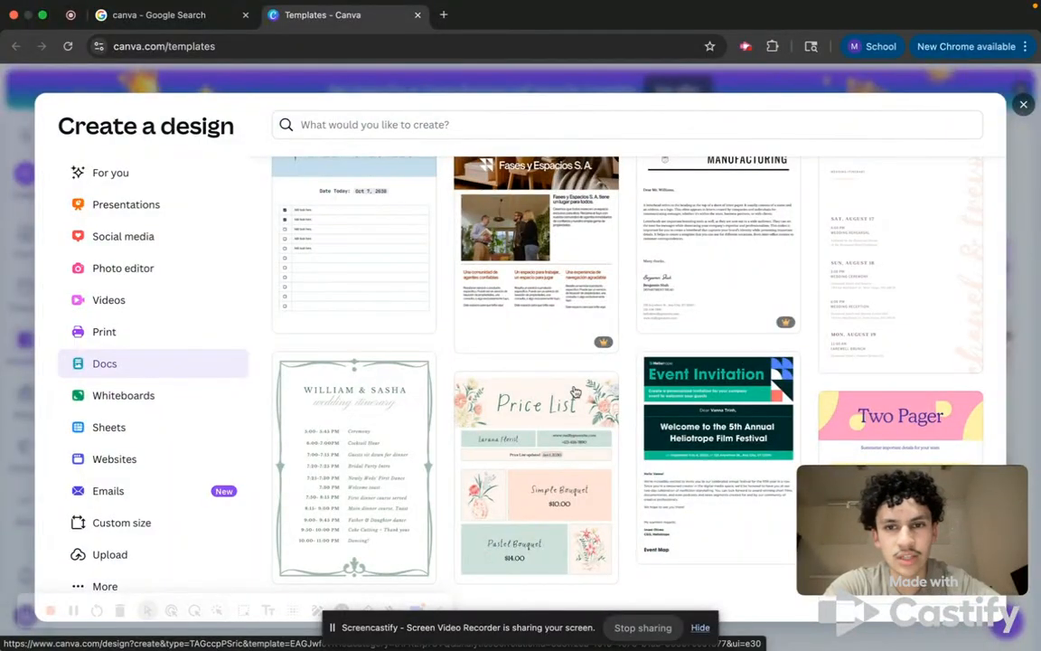
{"action": "scroll", "coordinate": [574, 391], "scroll_direction": "up", "scroll_amount": 20}
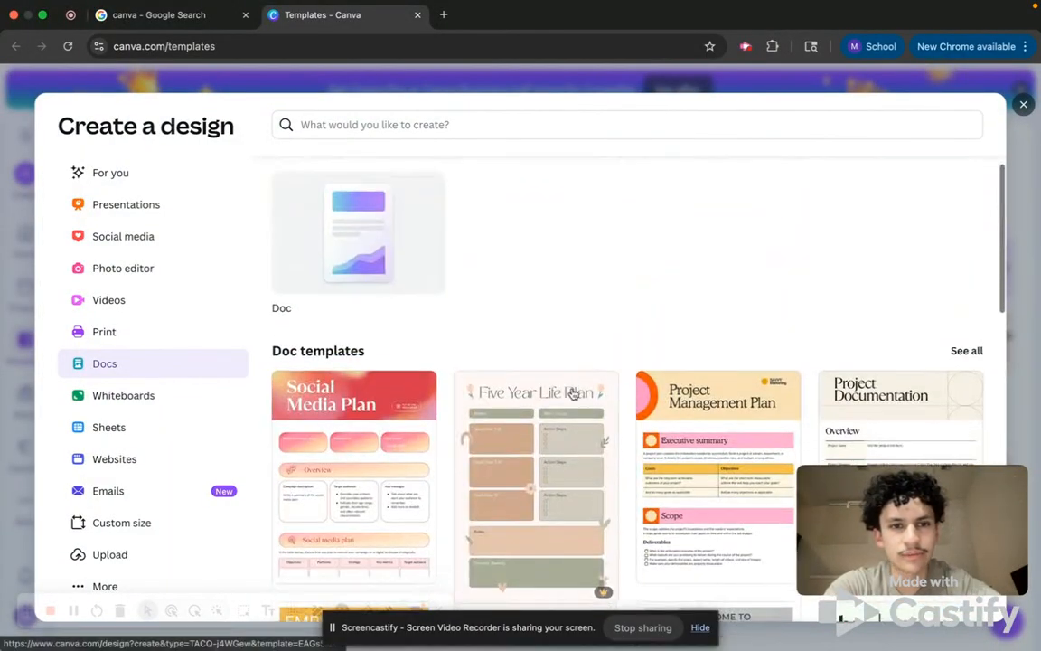
{"action": "left_click", "coordinate": [499, 128]}
{"action": "type", "text": "FOOD"}
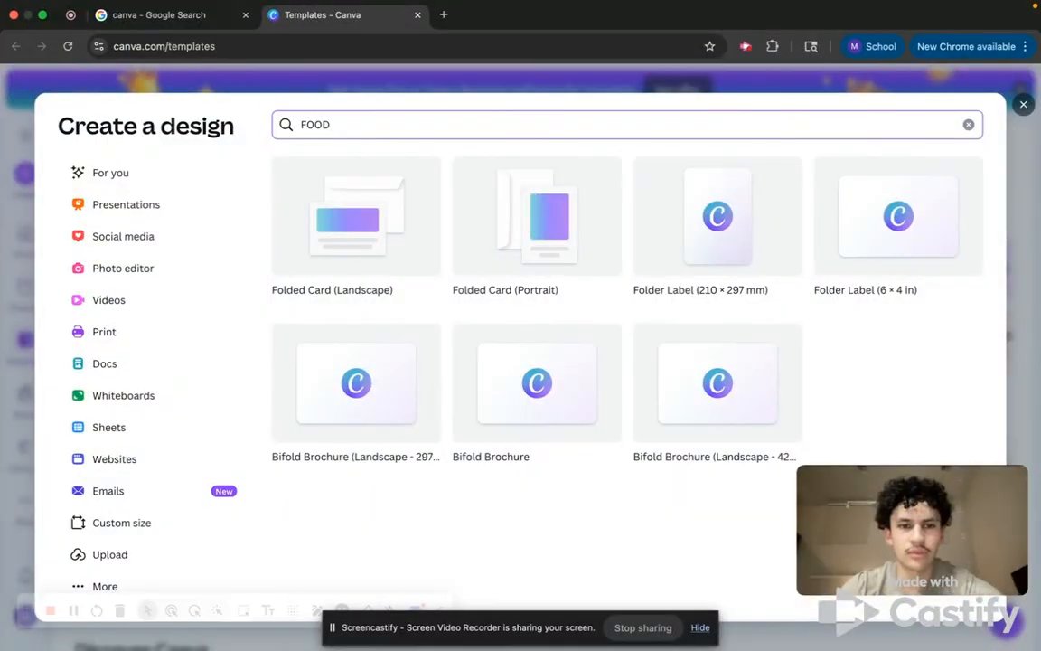
{"action": "key", "text": "BackSpace"}
{"action": "key", "text": "BackSpace"}
{"action": "key", "text": "BackSpace"}
{"action": "key", "text": "BackSpace"}
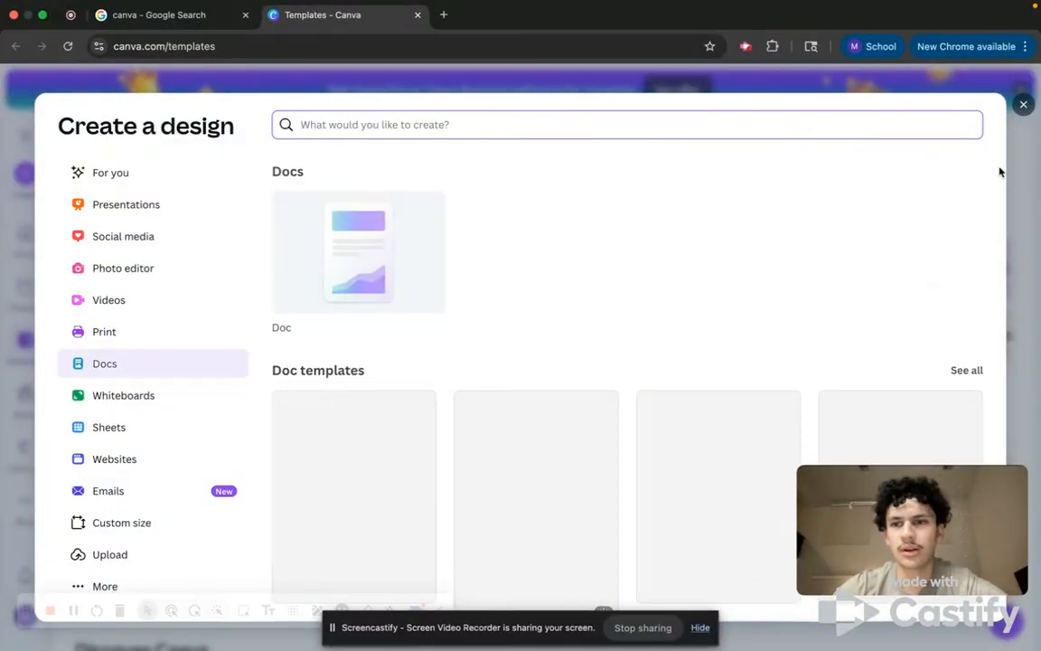
Close the Create a design dialog and return to the top of the templates page.
{"action": "left_click", "coordinate": [1025, 105]}
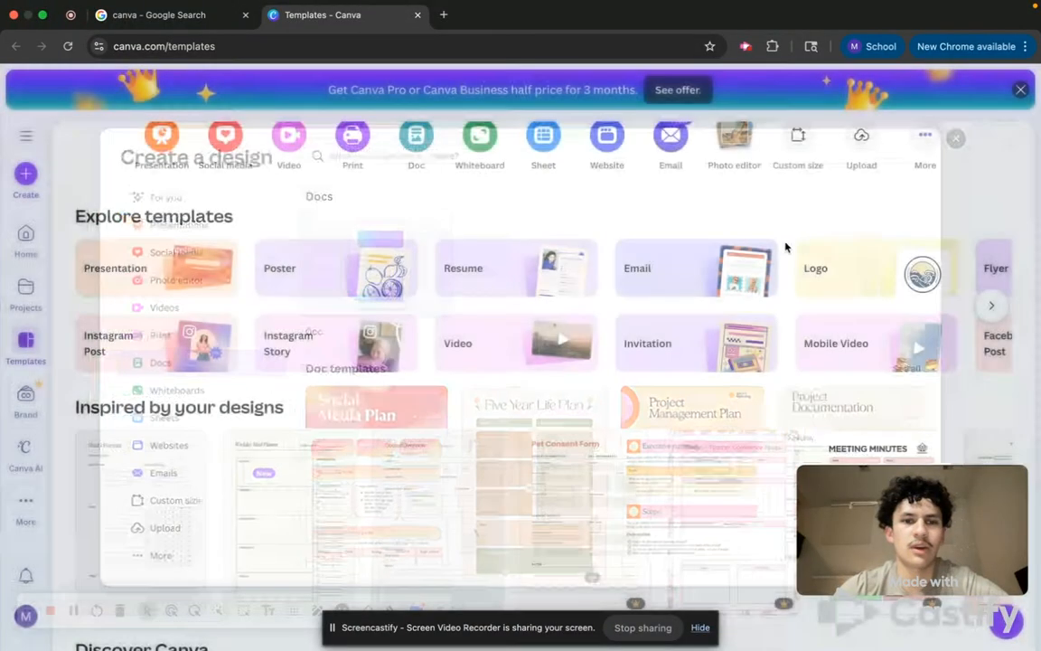
{"action": "scroll", "coordinate": [222, 336], "scroll_direction": "up", "scroll_amount": 3}
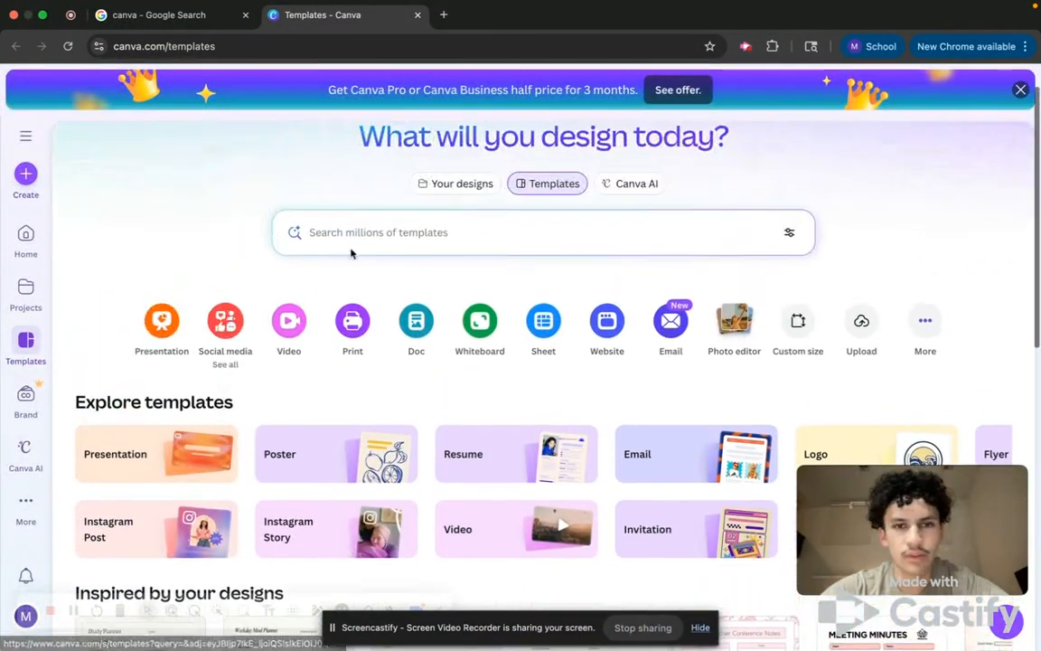
Search the templates for food.
{"action": "left_click", "coordinate": [309, 232]}
{"action": "type", "text": "foo"}
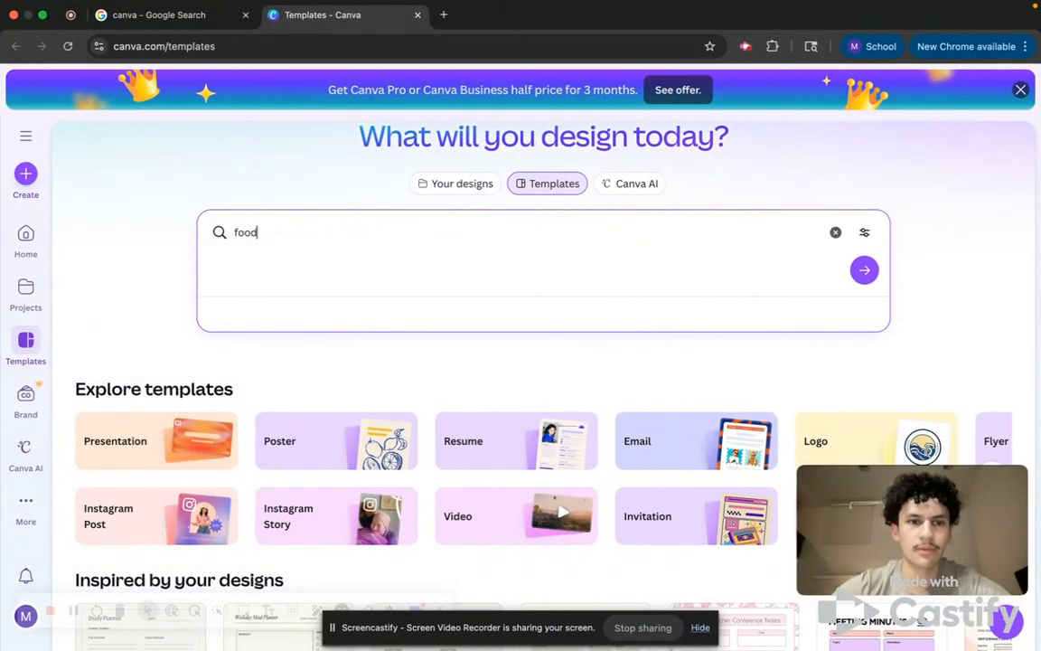
{"action": "type", "text": "d"}
{"action": "key", "text": "Return"}
Browse the food template results and preview the black and white chalkboard food menu poster.
{"action": "scroll", "coordinate": [237, 485], "scroll_direction": "down", "scroll_amount": 1}
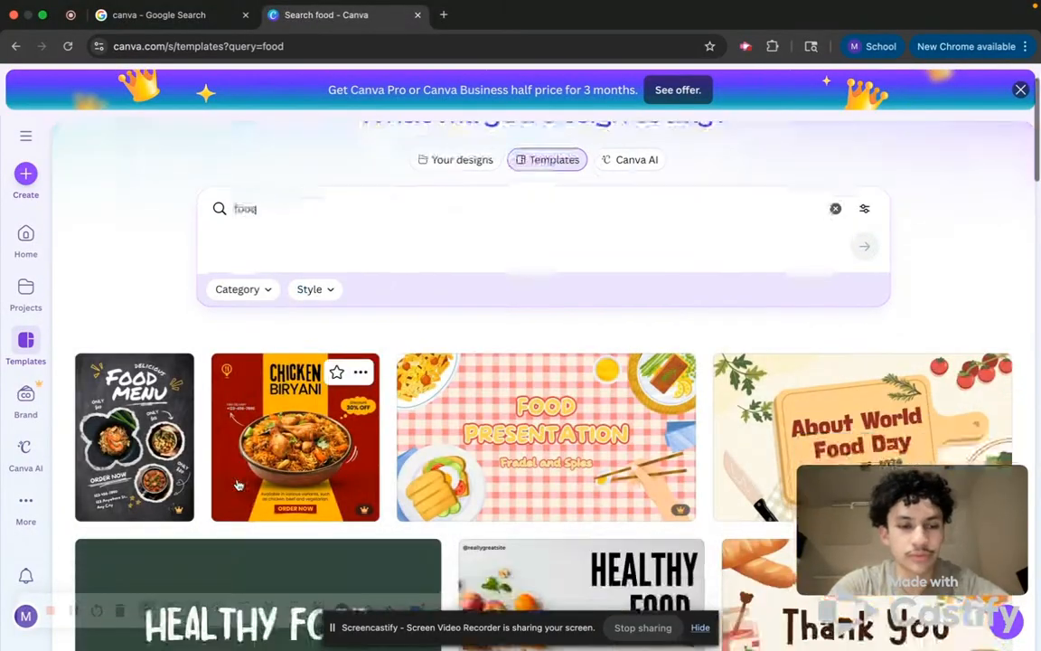
{"action": "scroll", "coordinate": [362, 479], "scroll_direction": "down", "scroll_amount": 3}
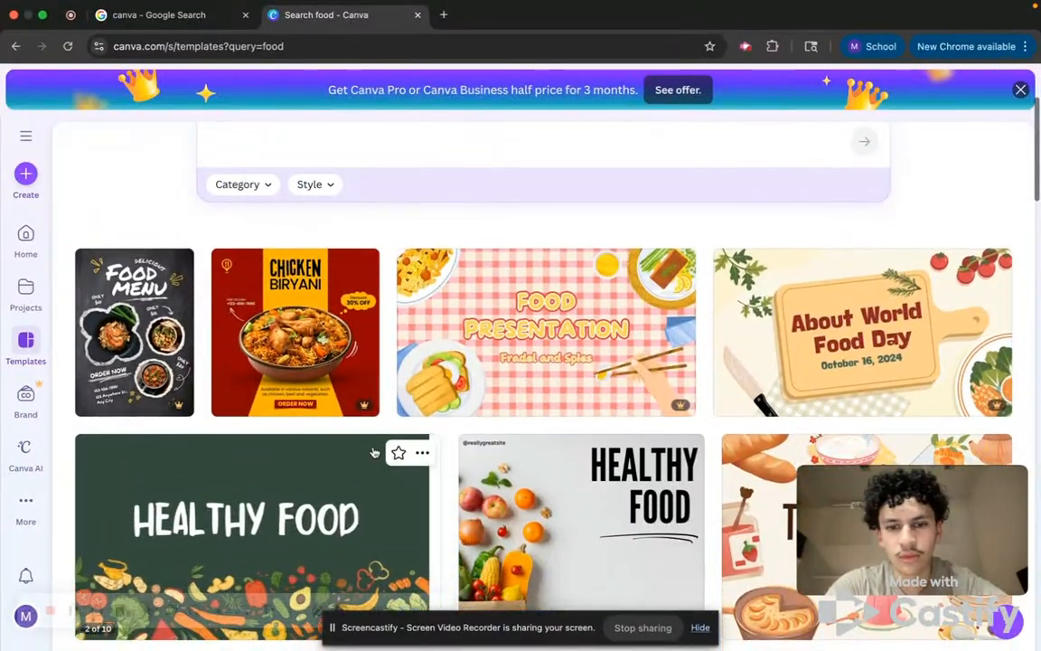
{"action": "scroll", "coordinate": [374, 452], "scroll_direction": "down", "scroll_amount": 5}
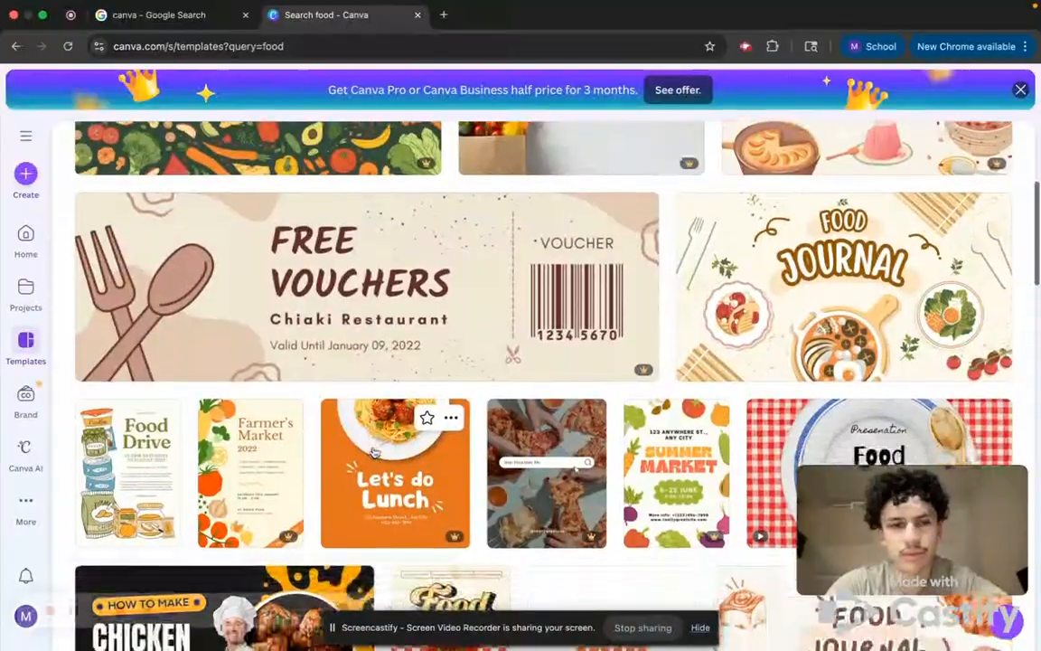
{"action": "scroll", "coordinate": [374, 453], "scroll_direction": "down", "scroll_amount": 2}
{"action": "scroll", "coordinate": [374, 452], "scroll_direction": "down", "scroll_amount": 4}
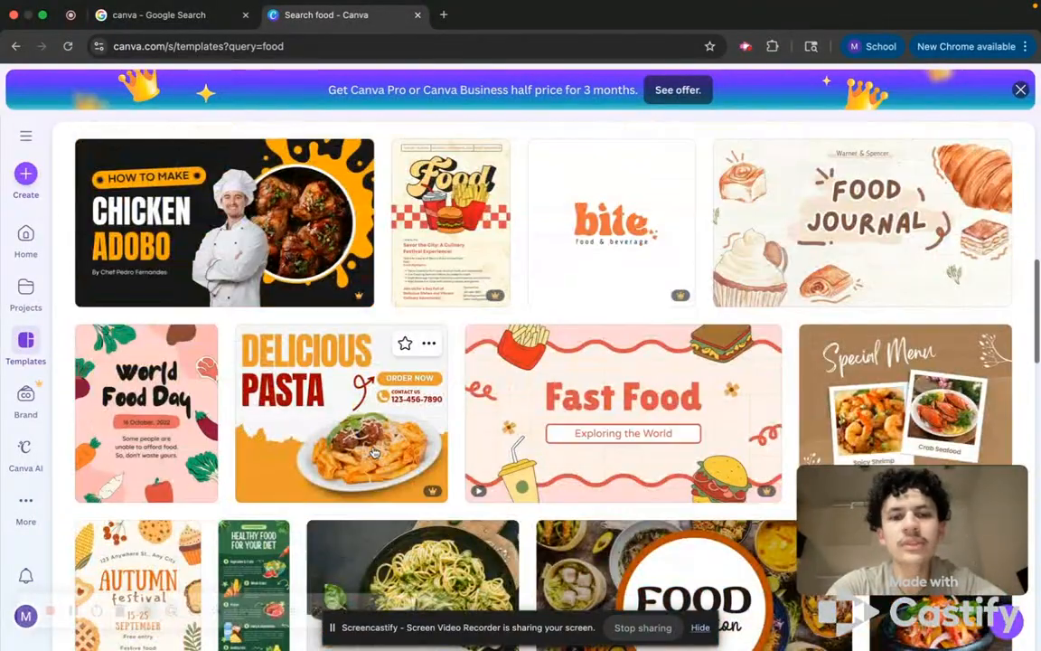
{"action": "scroll", "coordinate": [374, 452], "scroll_direction": "down", "scroll_amount": 4}
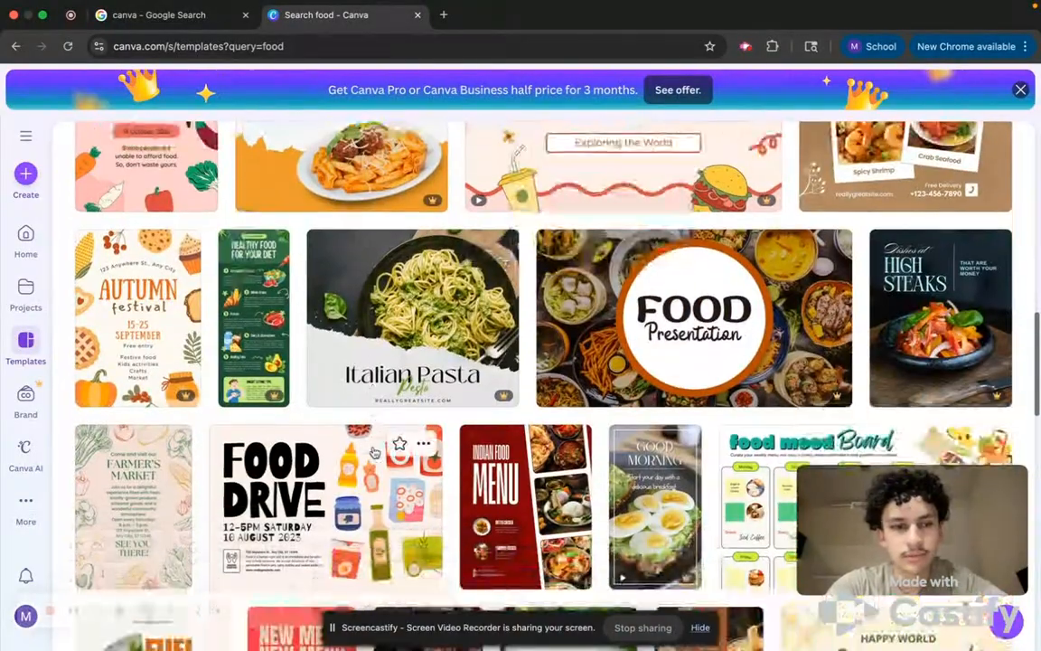
{"action": "scroll", "coordinate": [374, 453], "scroll_direction": "down", "scroll_amount": 1}
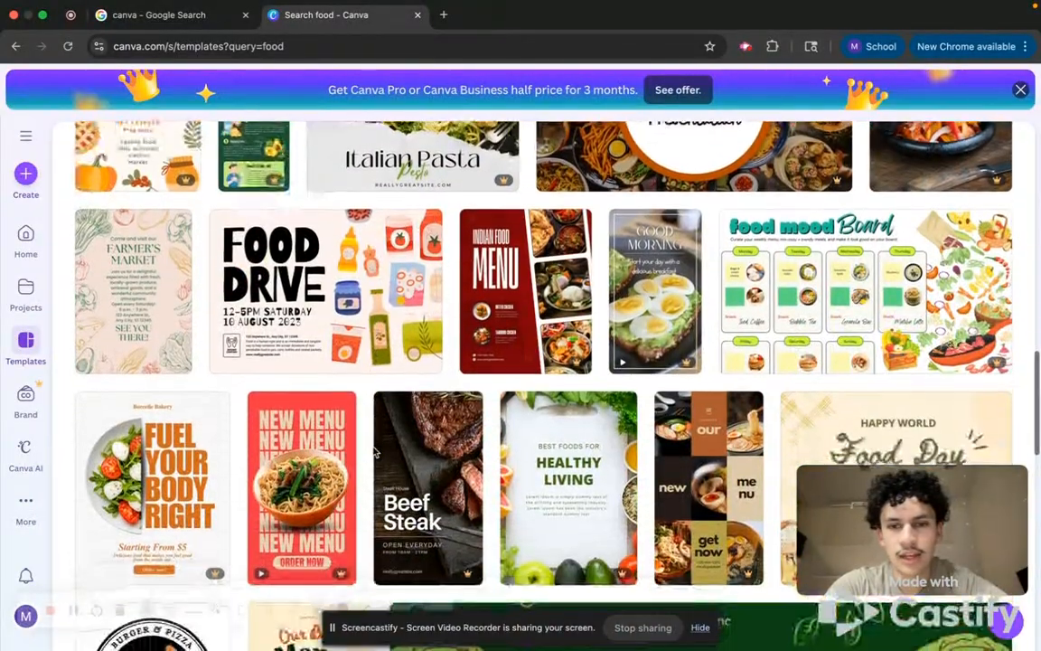
{"action": "scroll", "coordinate": [375, 453], "scroll_direction": "up", "scroll_amount": 8}
{"action": "scroll", "coordinate": [374, 452], "scroll_direction": "up", "scroll_amount": 7}
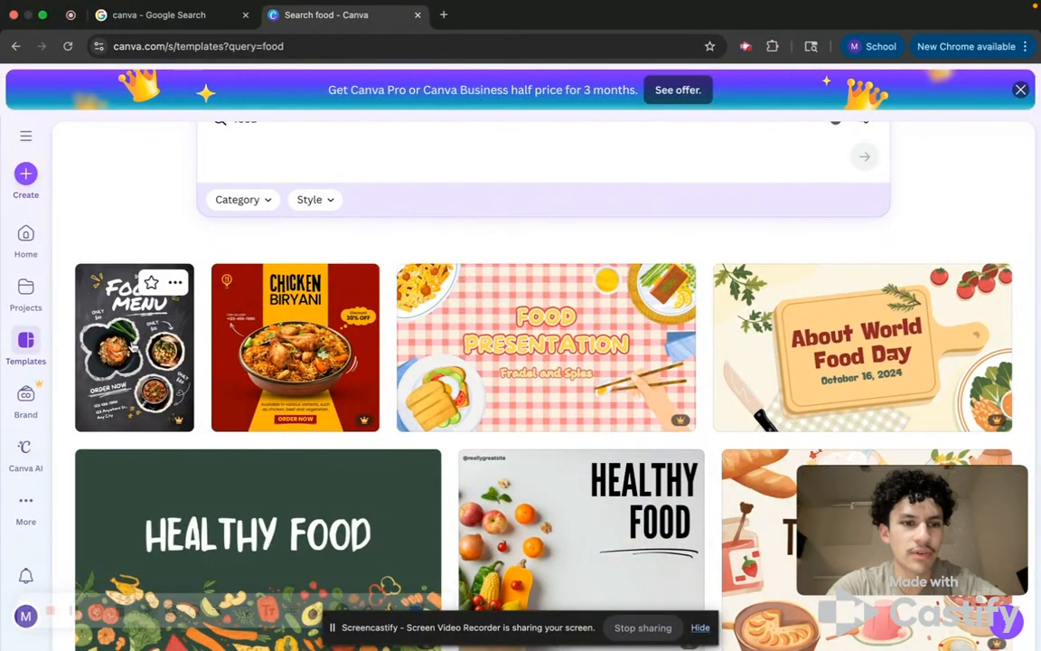
{"action": "left_click", "coordinate": [134, 346]}
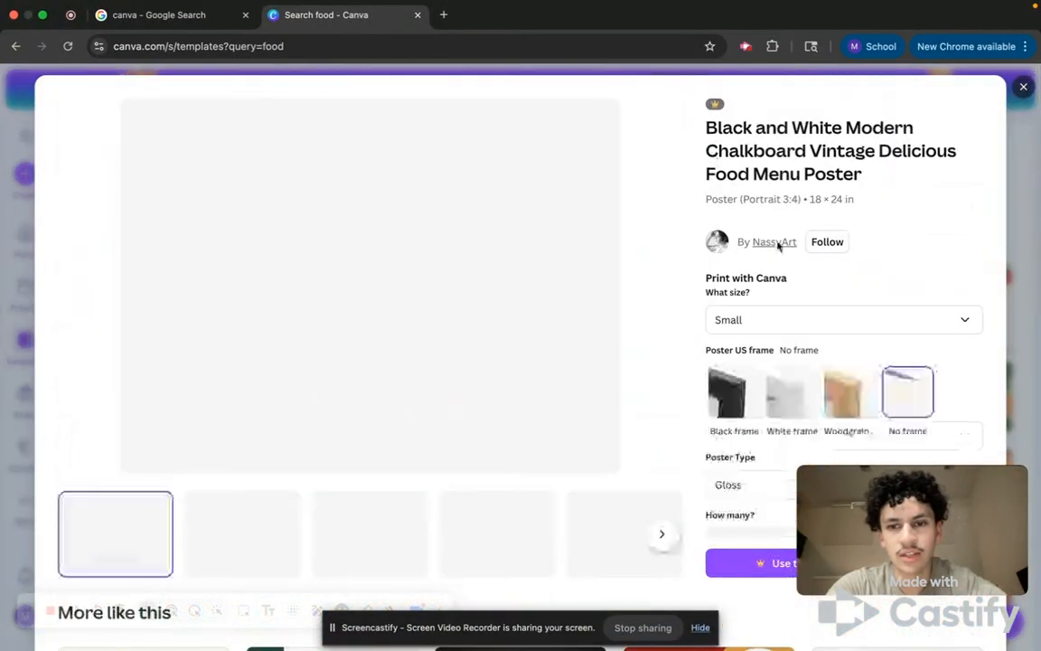
{"action": "left_click", "coordinate": [1025, 88]}
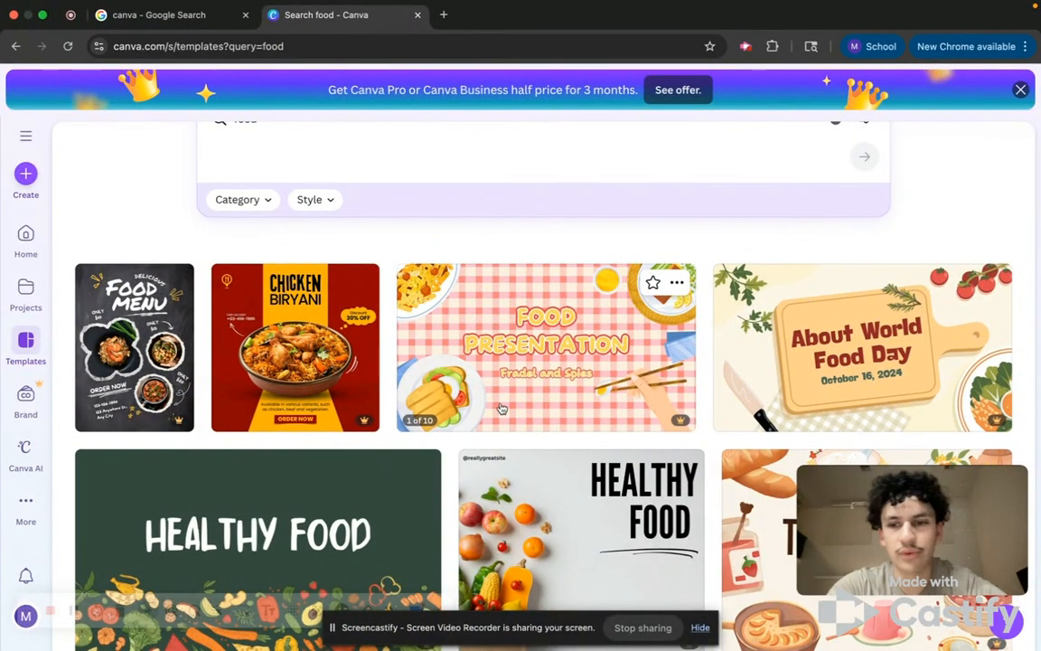
Scroll down through the rest of the food template results and back to the search box.
{"action": "scroll", "coordinate": [502, 408], "scroll_direction": "down", "scroll_amount": 5}
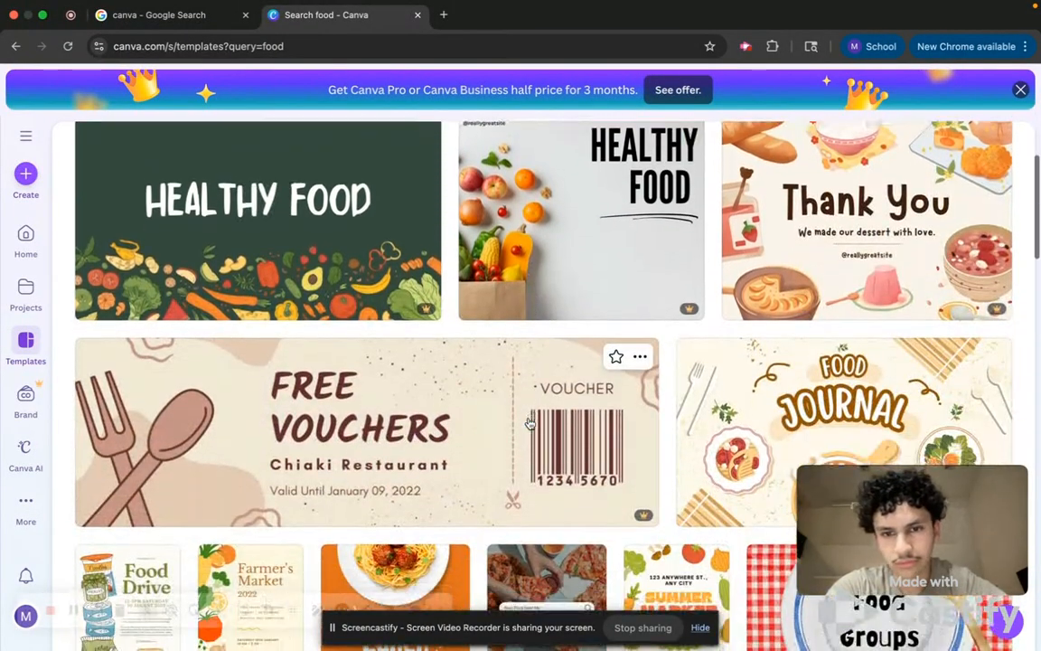
{"action": "scroll", "coordinate": [529, 423], "scroll_direction": "down", "scroll_amount": 6}
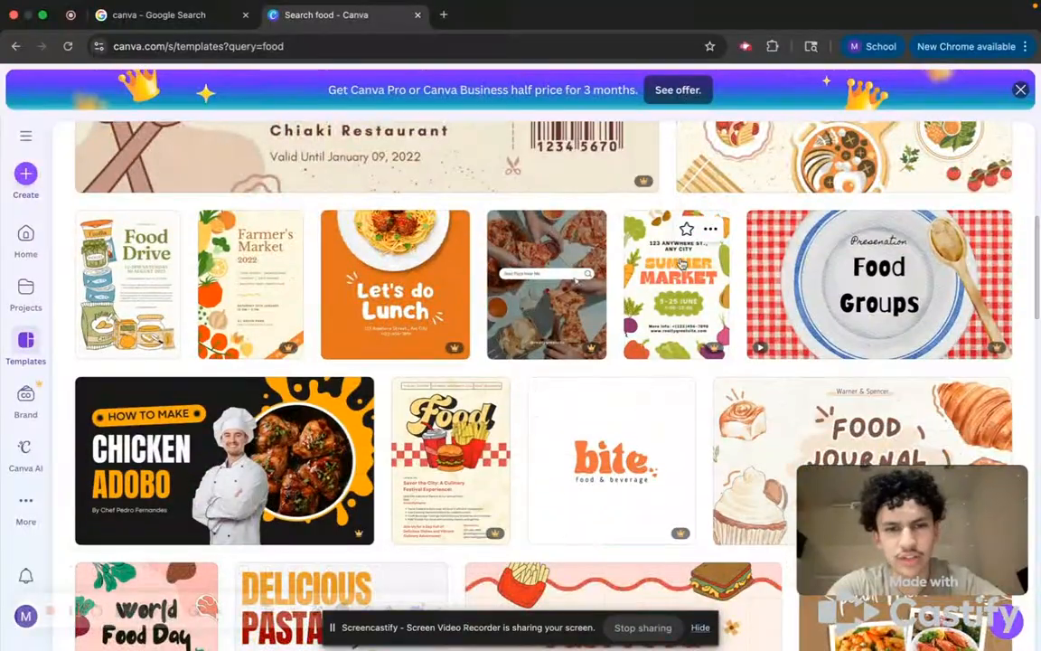
{"action": "scroll", "coordinate": [192, 448], "scroll_direction": "down", "scroll_amount": 8}
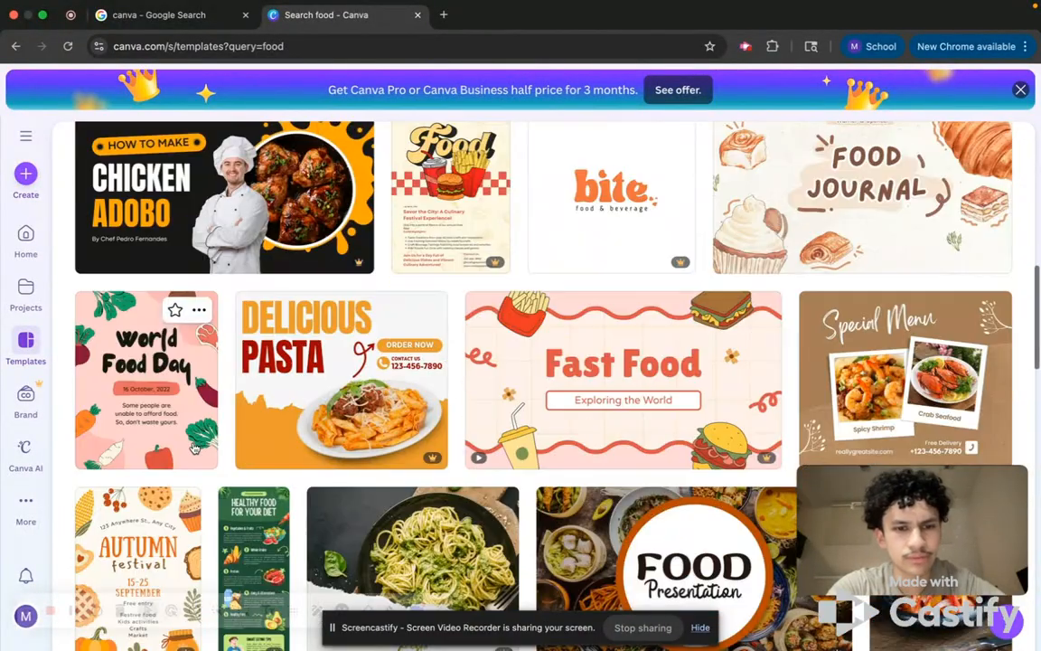
{"action": "scroll", "coordinate": [193, 448], "scroll_direction": "down", "scroll_amount": 5}
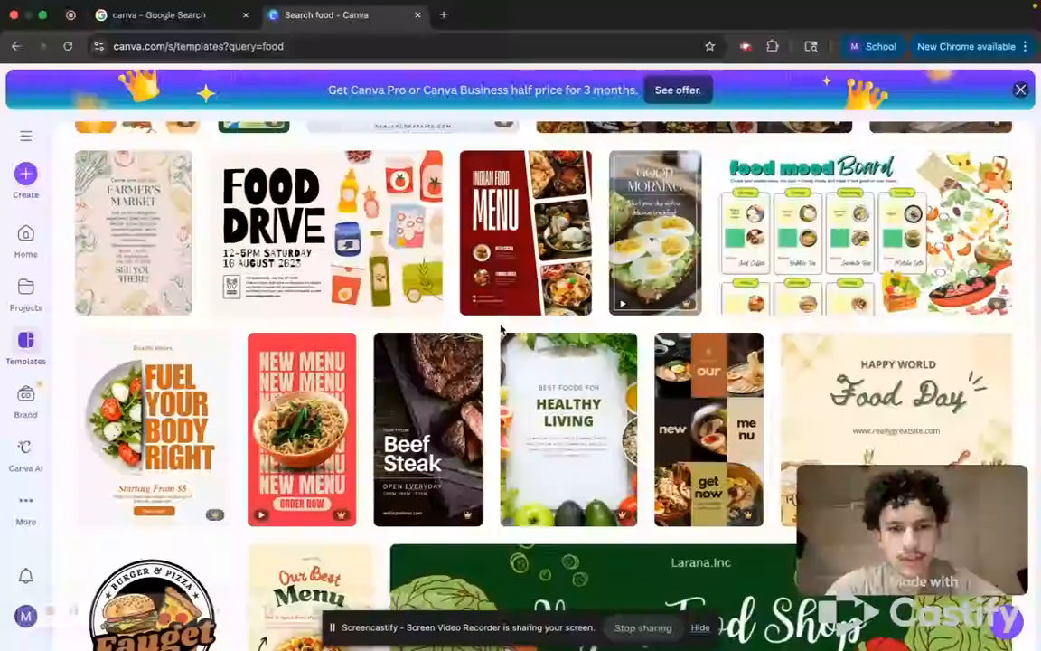
{"action": "scroll", "coordinate": [502, 331], "scroll_direction": "down", "scroll_amount": 6}
{"action": "scroll", "coordinate": [503, 331], "scroll_direction": "down", "scroll_amount": 2}
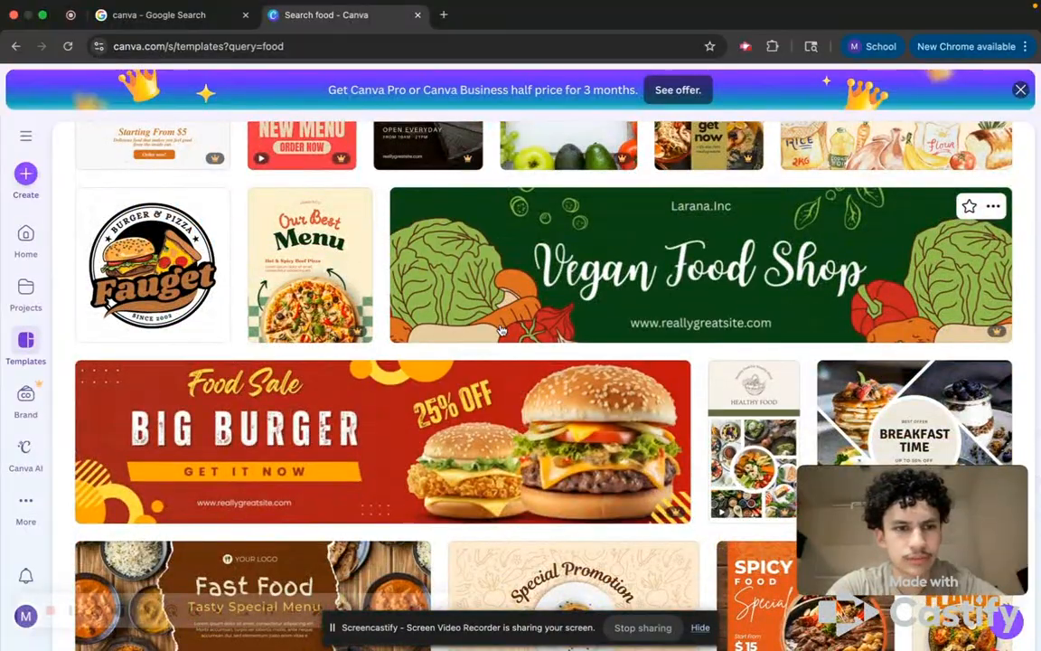
{"action": "scroll", "coordinate": [502, 330], "scroll_direction": "down", "scroll_amount": 9}
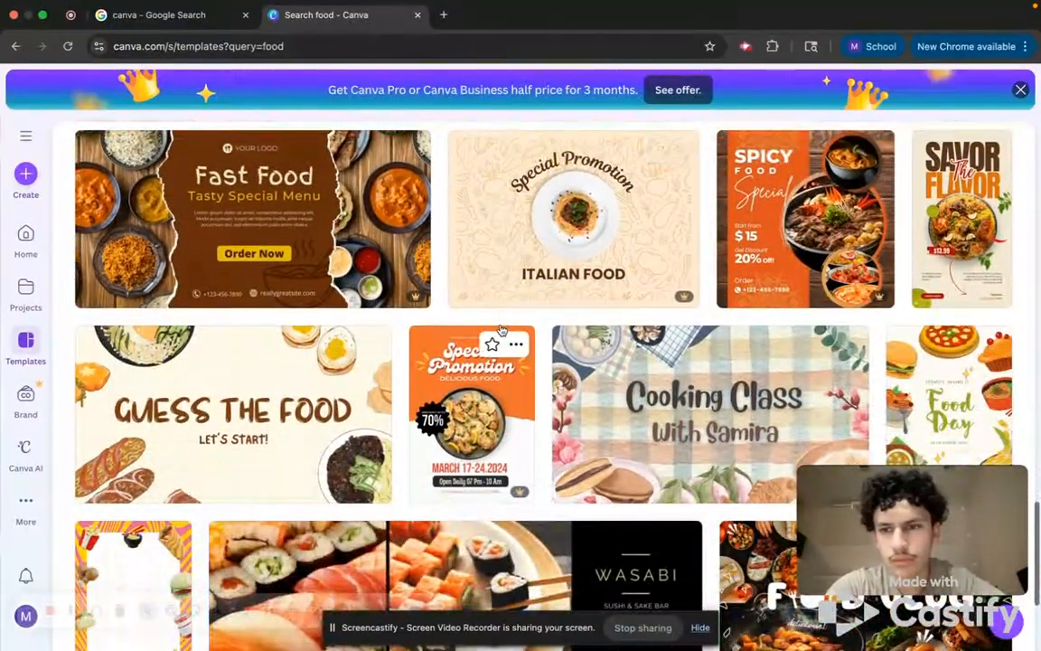
{"action": "scroll", "coordinate": [642, 354], "scroll_direction": "down", "scroll_amount": 5}
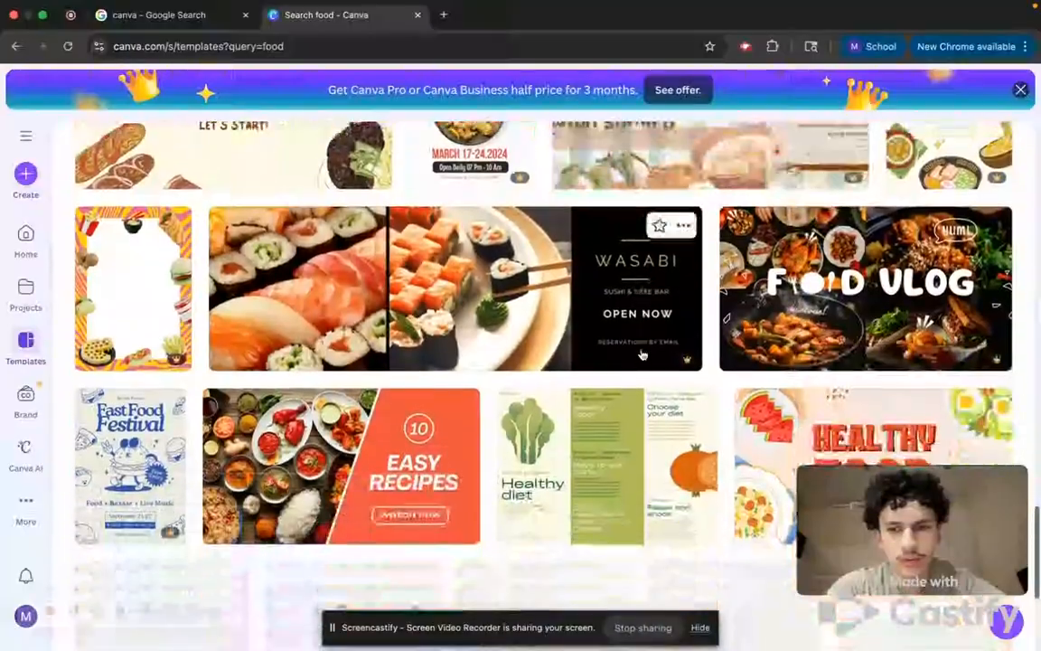
{"action": "scroll", "coordinate": [641, 354], "scroll_direction": "down", "scroll_amount": 4}
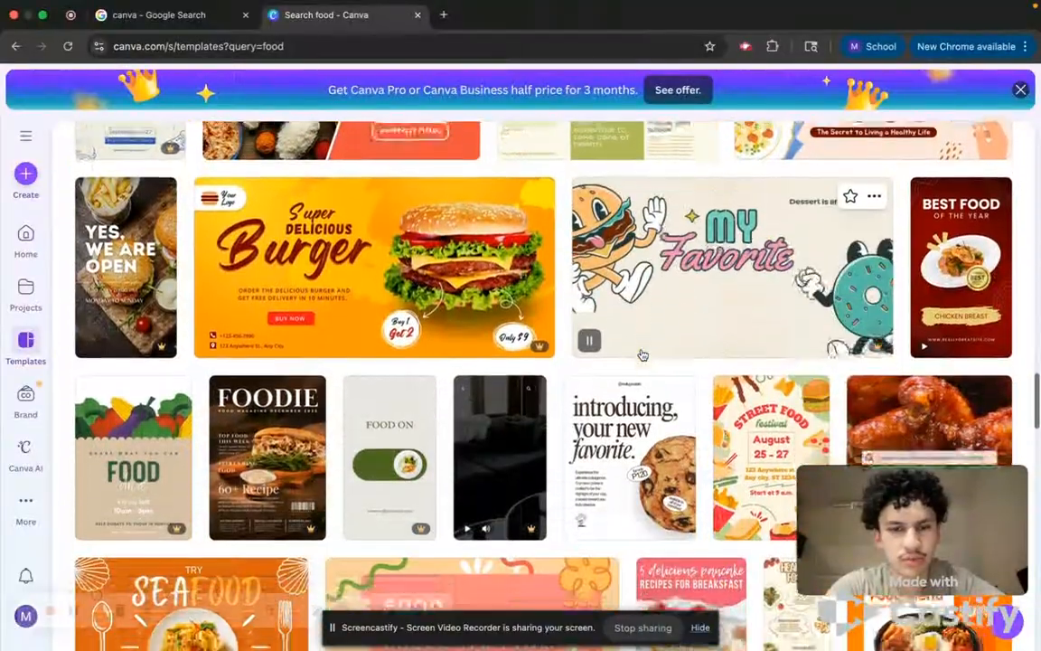
{"action": "scroll", "coordinate": [642, 354], "scroll_direction": "down", "scroll_amount": 5}
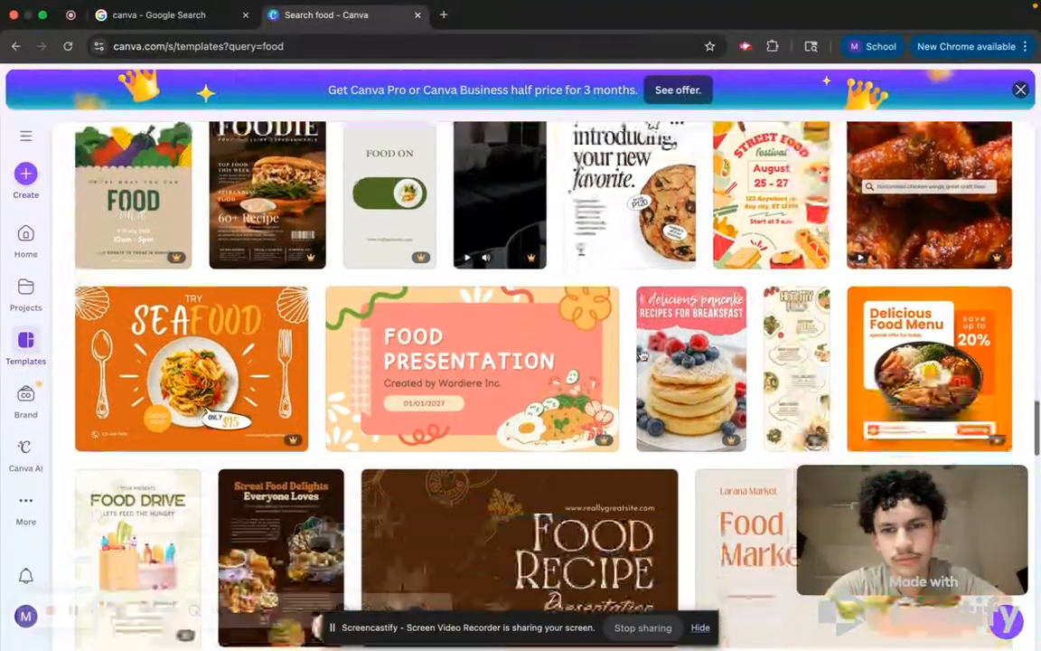
{"action": "scroll", "coordinate": [641, 354], "scroll_direction": "down", "scroll_amount": 1}
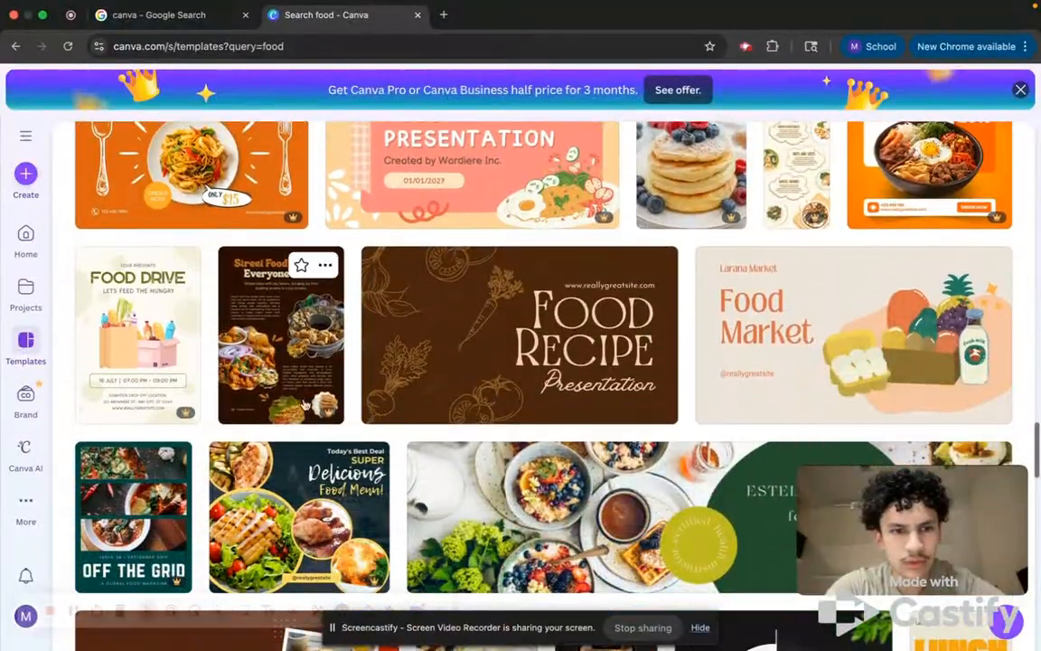
{"action": "scroll", "coordinate": [286, 404], "scroll_direction": "down", "scroll_amount": 2}
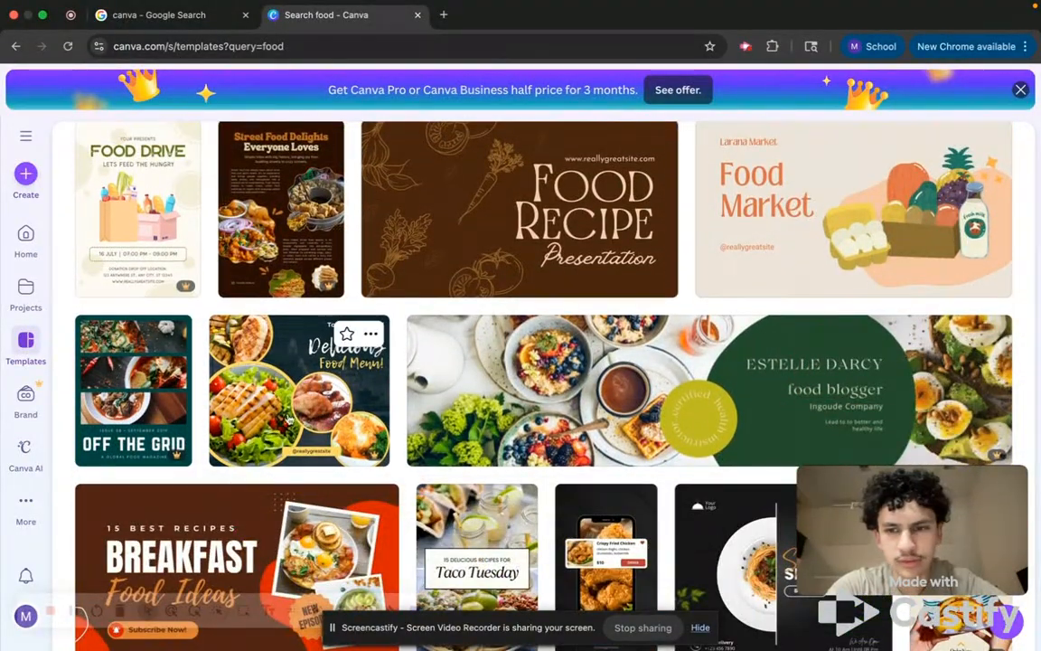
{"action": "scroll", "coordinate": [630, 404], "scroll_direction": "up", "scroll_amount": 15}
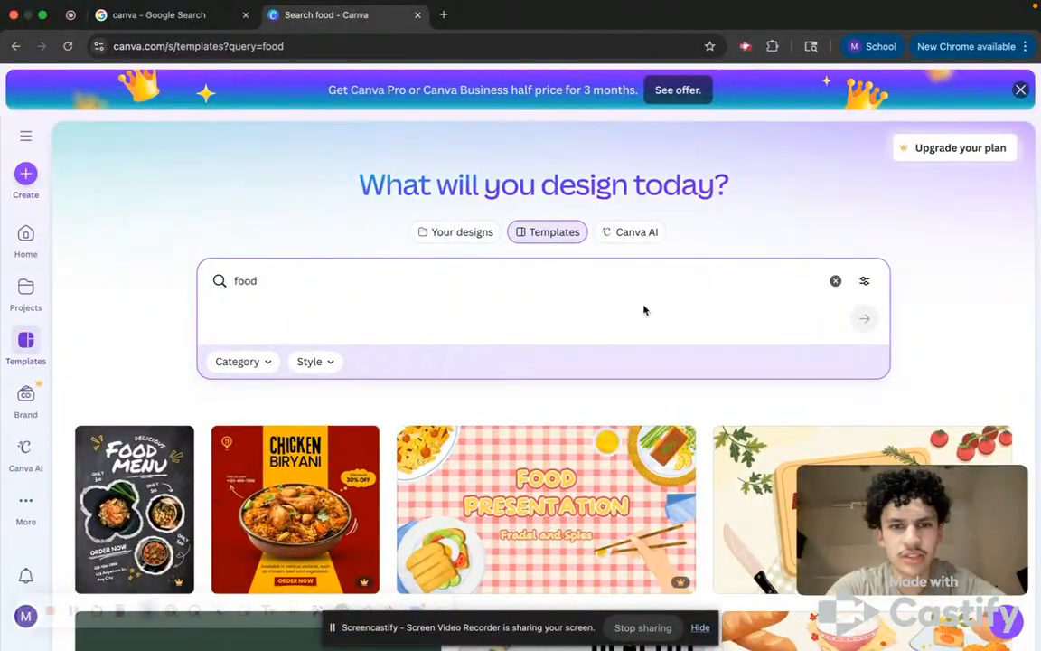
{"action": "scroll", "coordinate": [459, 503], "scroll_direction": "down", "scroll_amount": 2}
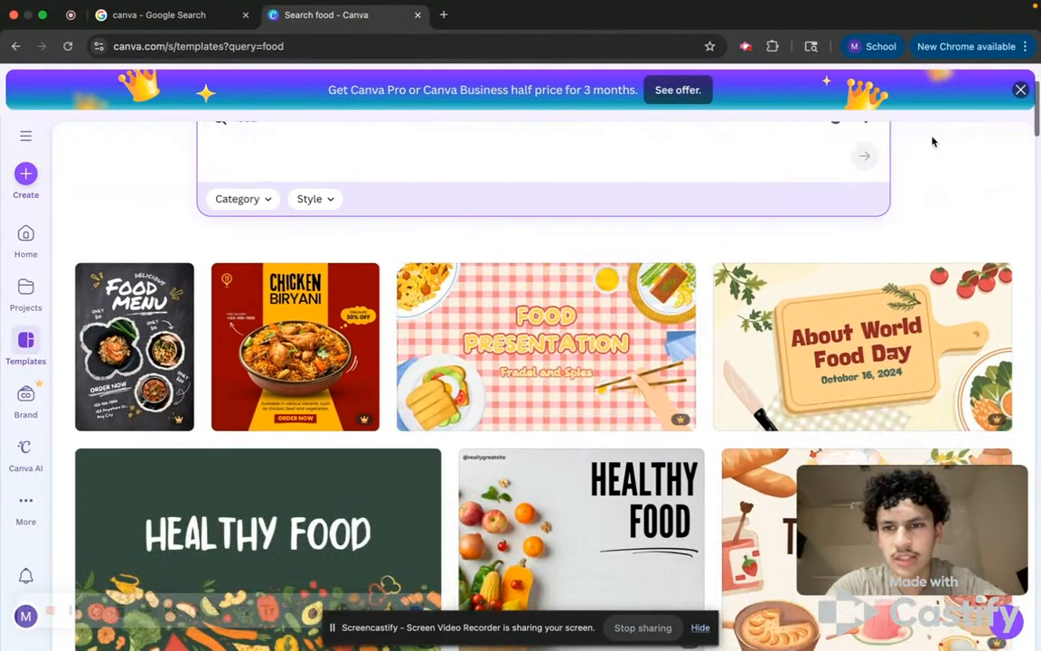
{"action": "scroll", "coordinate": [815, 336], "scroll_direction": "up", "scroll_amount": 1}
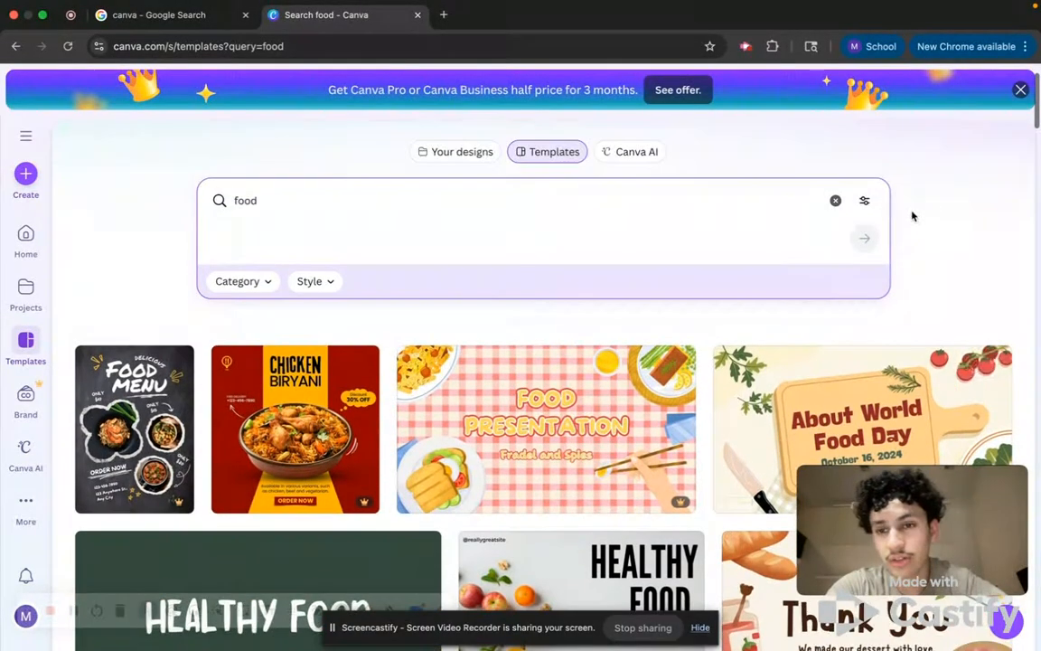
Filter the food template search by the Photo style after looking through the categories.
{"action": "left_click", "coordinate": [865, 203]}
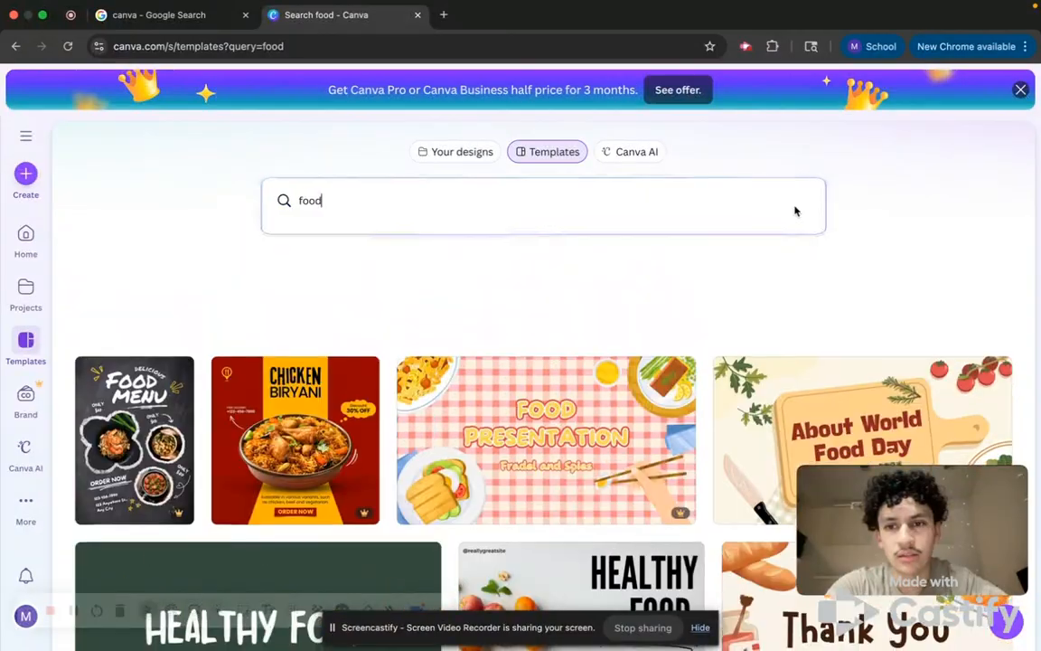
{"action": "left_click", "coordinate": [795, 211]}
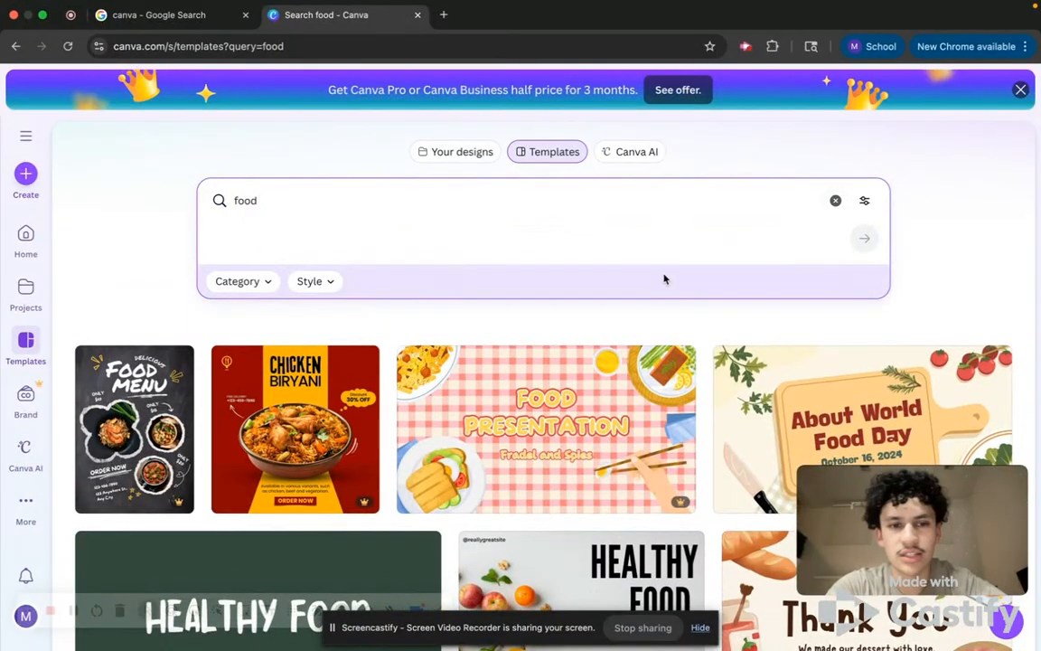
{"action": "scroll", "coordinate": [662, 280], "scroll_direction": "down", "scroll_amount": 1}
{"action": "left_click", "coordinate": [237, 257]}
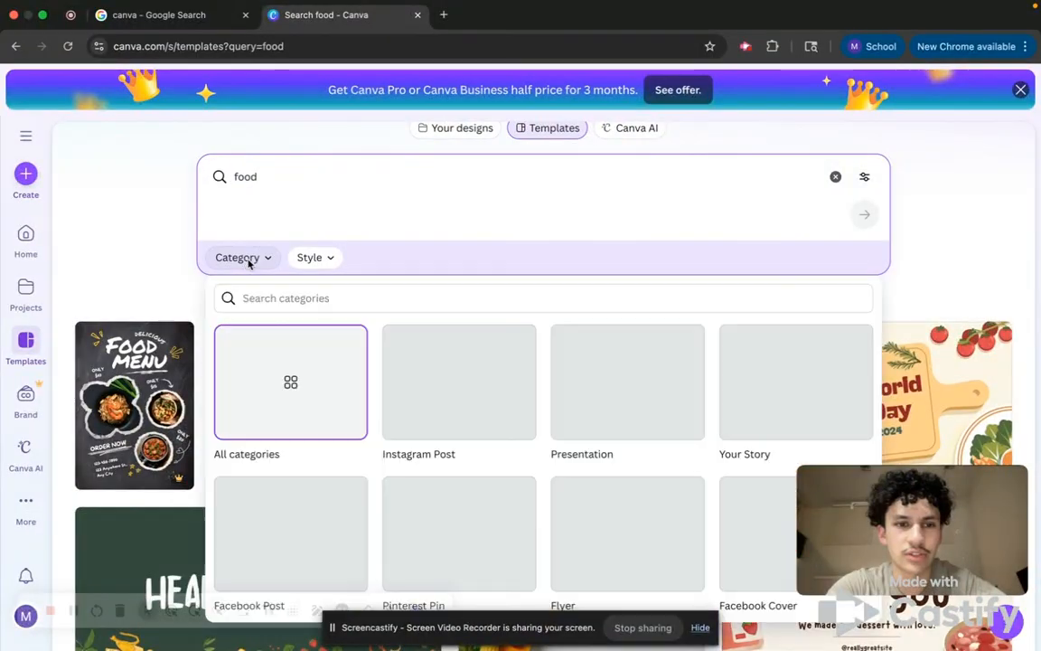
{"action": "scroll", "coordinate": [522, 253], "scroll_direction": "down", "scroll_amount": 3}
{"action": "scroll", "coordinate": [523, 251], "scroll_direction": "down", "scroll_amount": 3}
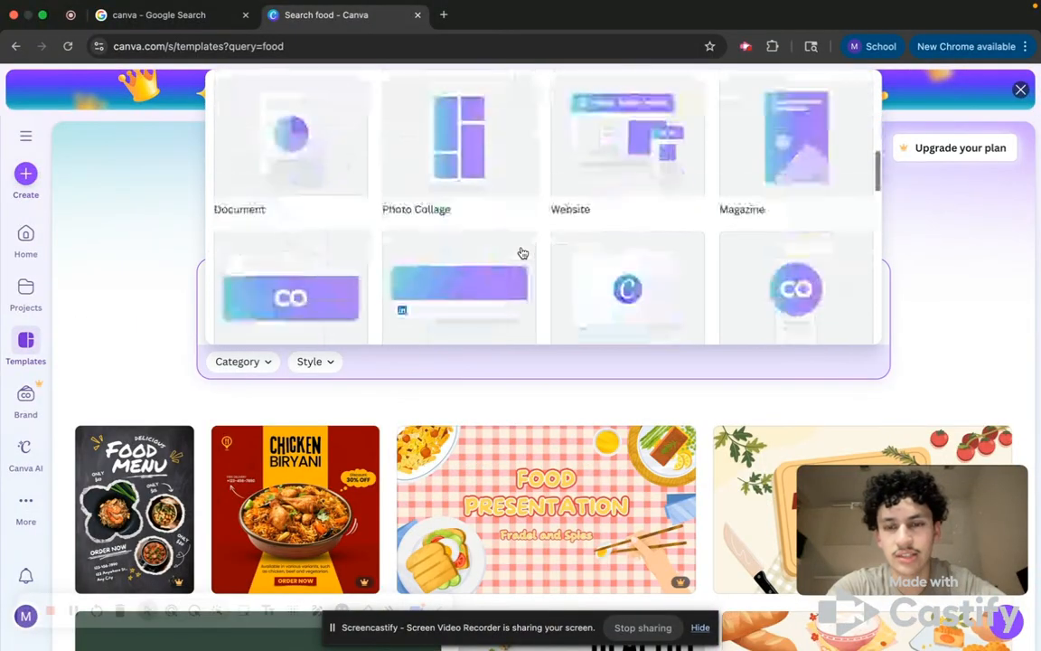
{"action": "left_click", "coordinate": [994, 258]}
{"action": "left_click", "coordinate": [299, 366]}
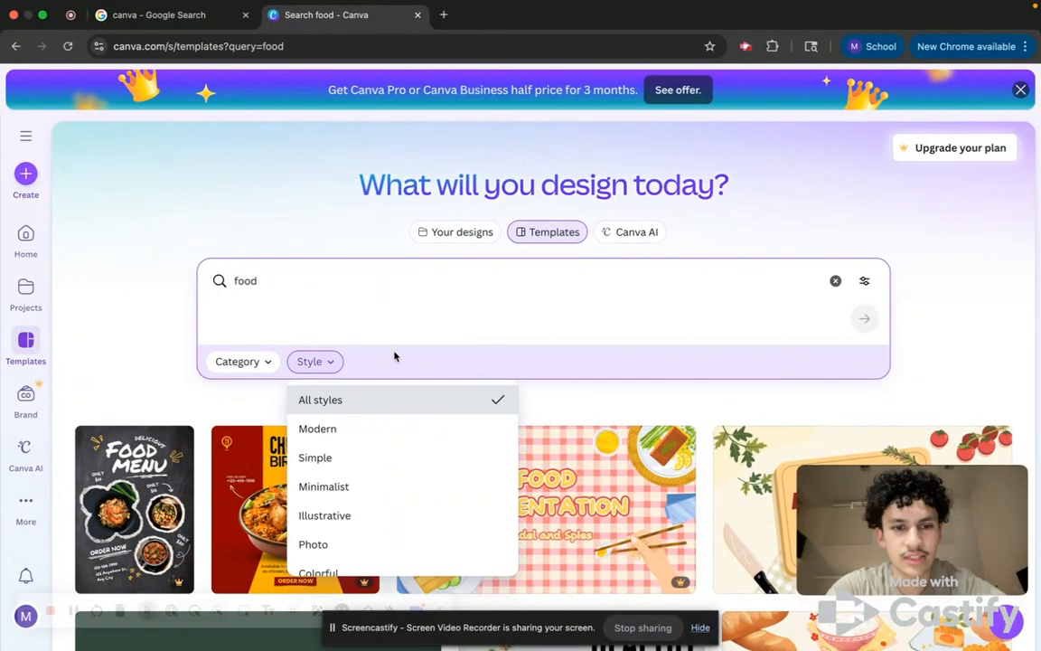
{"action": "left_click", "coordinate": [333, 545]}
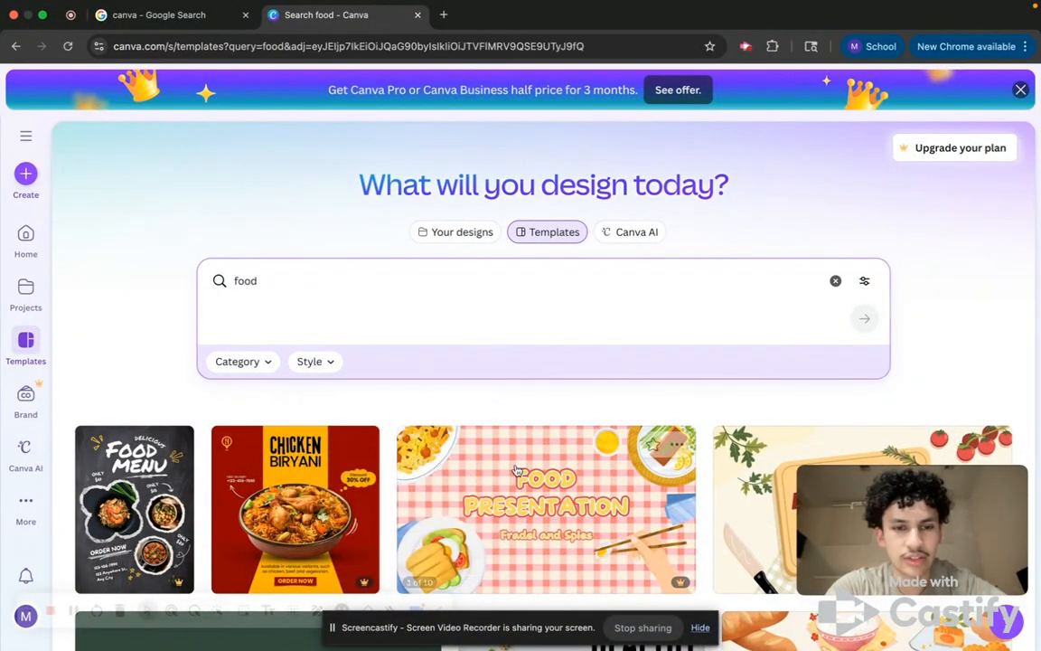
Open the Gray and Black Favorite Food Mood Photo Collage template and start customizing it.
{"action": "scroll", "coordinate": [554, 387], "scroll_direction": "down", "scroll_amount": 5}
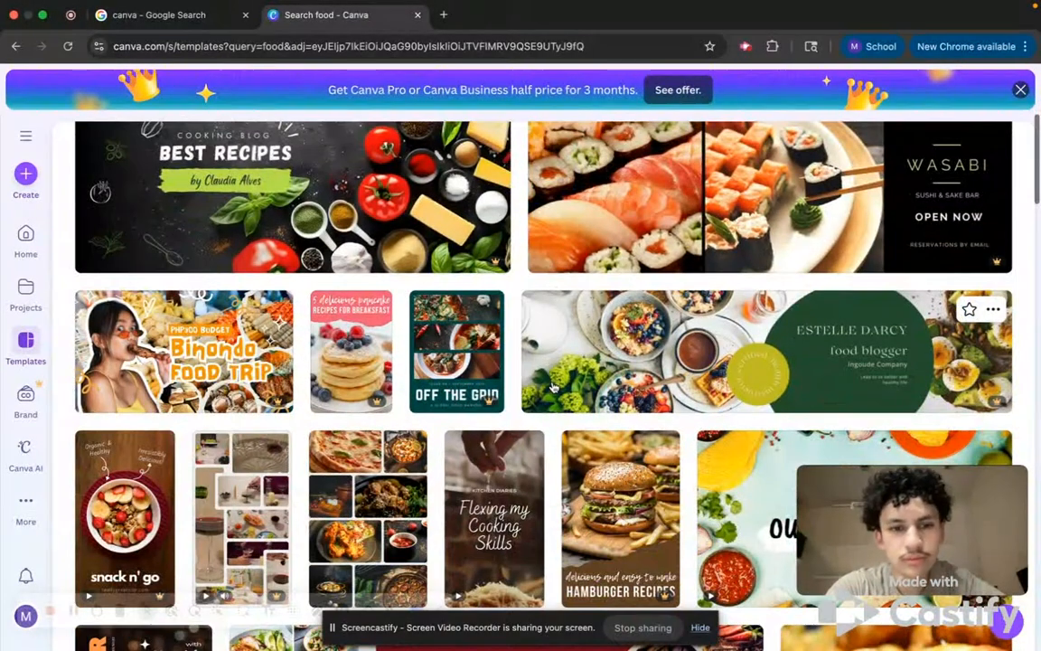
{"action": "scroll", "coordinate": [411, 443], "scroll_direction": "down", "scroll_amount": 5}
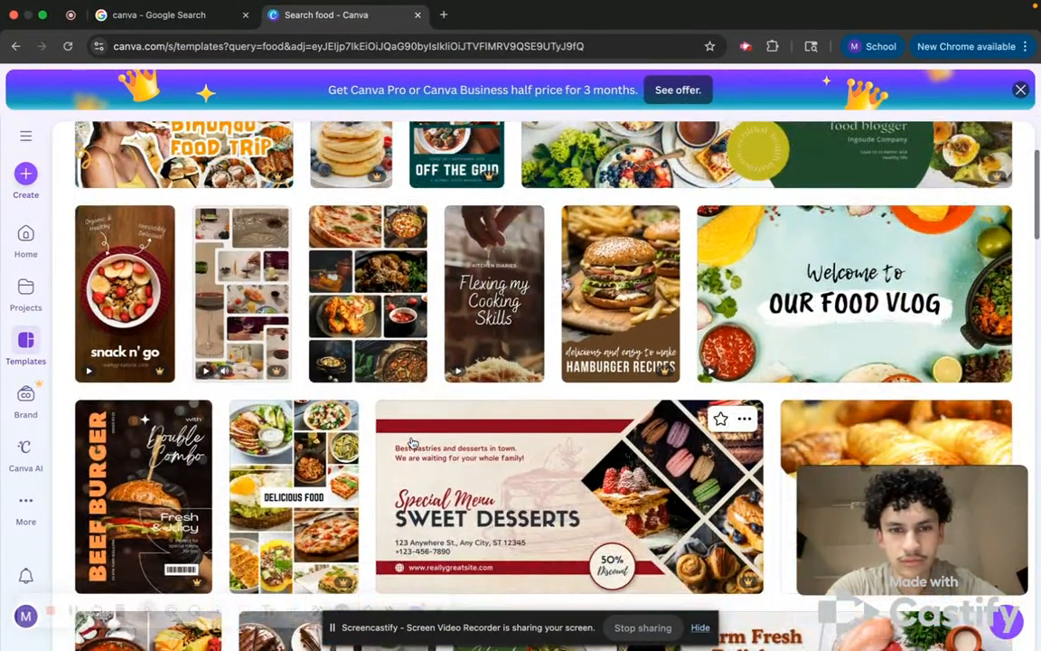
{"action": "scroll", "coordinate": [389, 361], "scroll_direction": "down", "scroll_amount": 1}
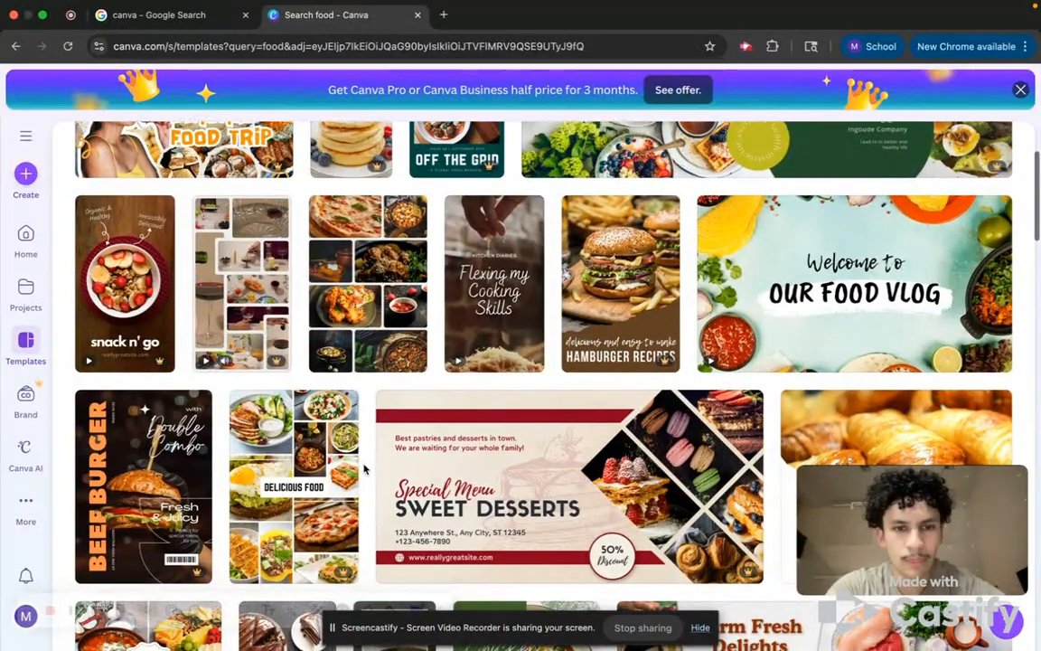
{"action": "left_click", "coordinate": [374, 298]}
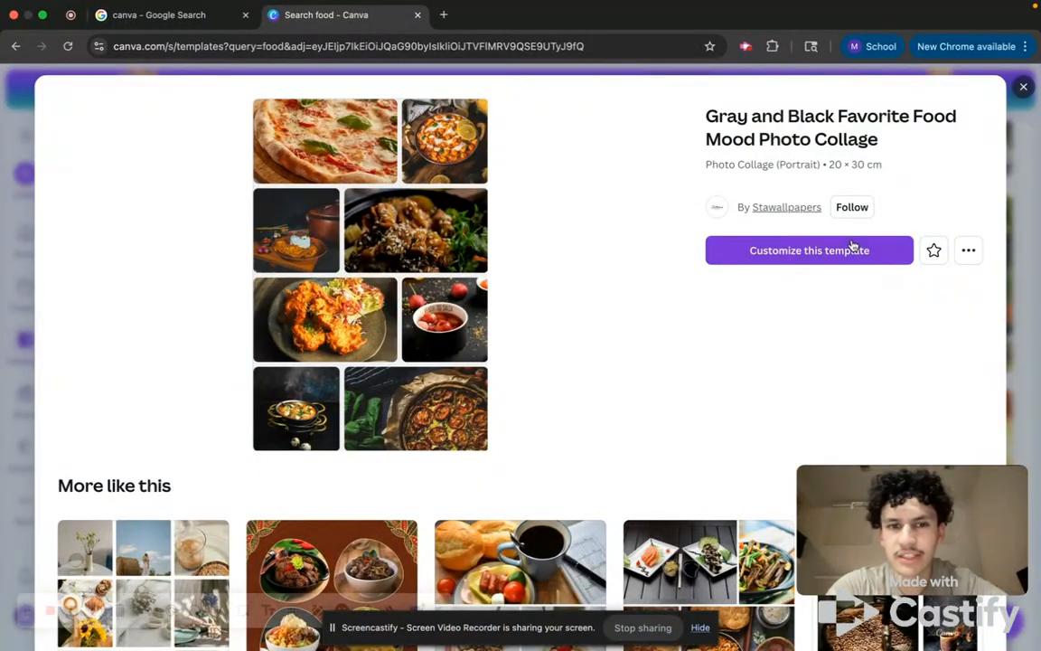
{"action": "left_click", "coordinate": [852, 250]}
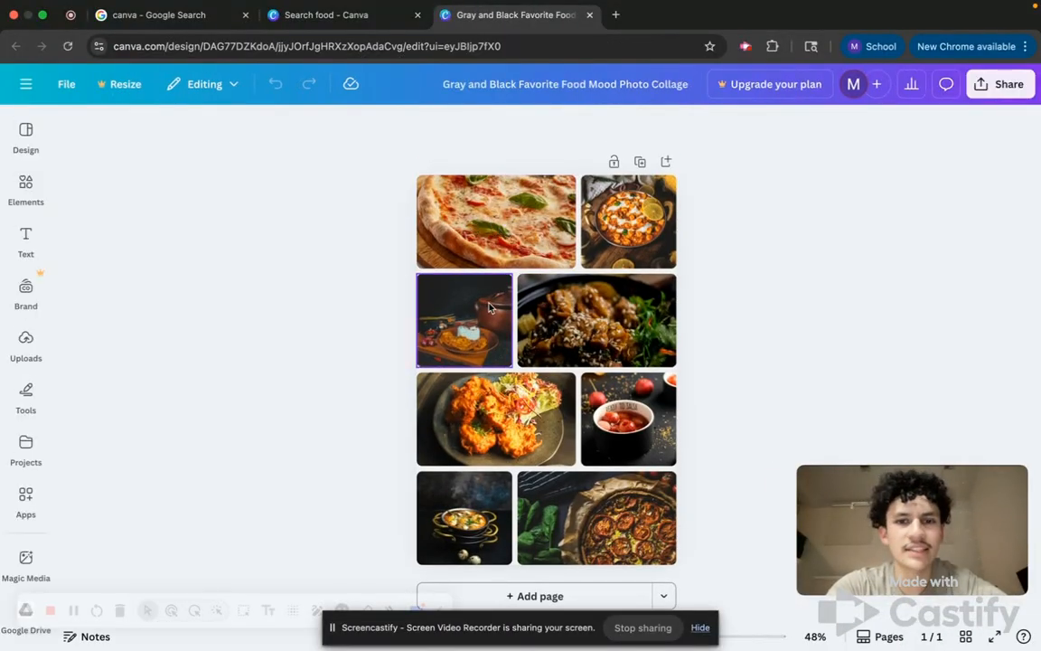
Delete the photos from the top four frames of the collage, leaving empty placeholder frames.
{"action": "left_click", "coordinate": [486, 215]}
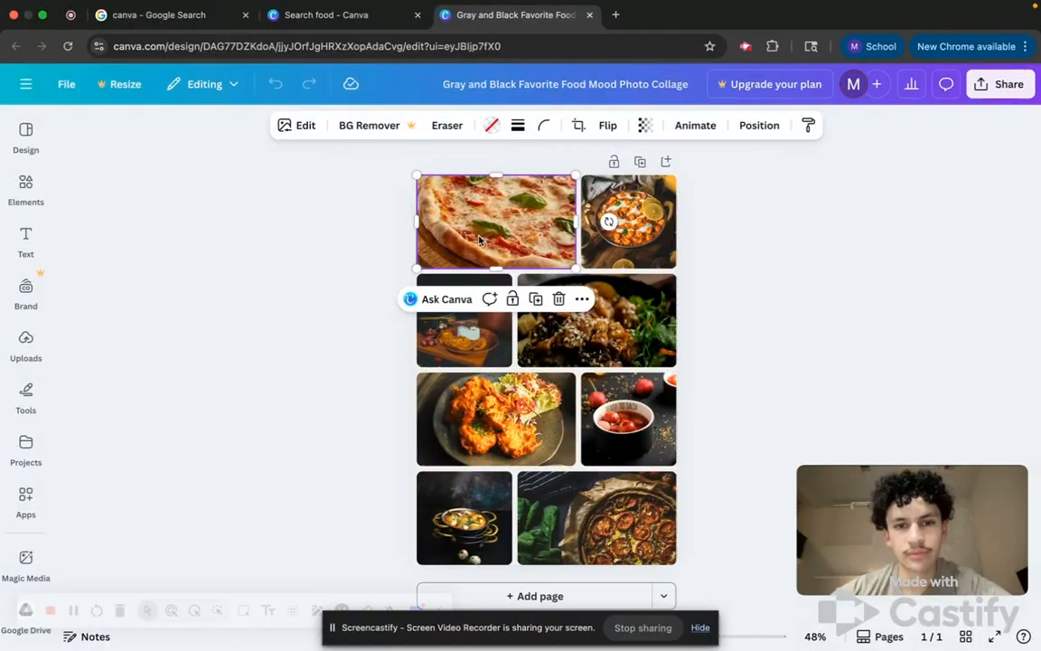
{"action": "key", "text": "Delete"}
{"action": "left_click", "coordinate": [610, 221]}
{"action": "key", "text": "Delete"}
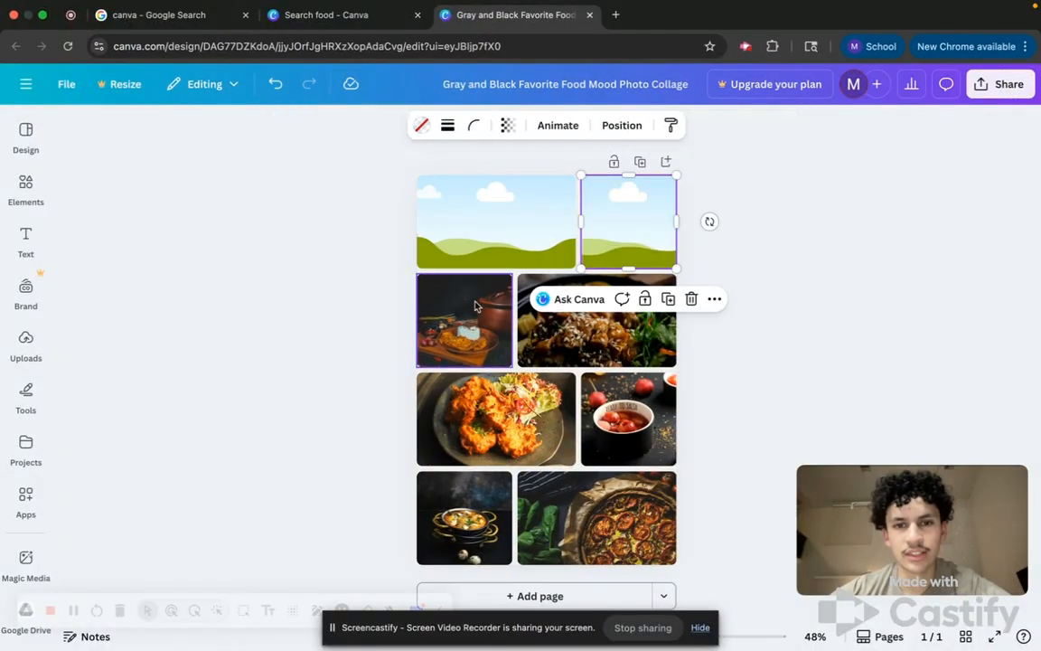
{"action": "left_click", "coordinate": [463, 321]}
{"action": "key", "text": "Delete"}
{"action": "left_click", "coordinate": [558, 318]}
{"action": "key", "text": "Delete"}
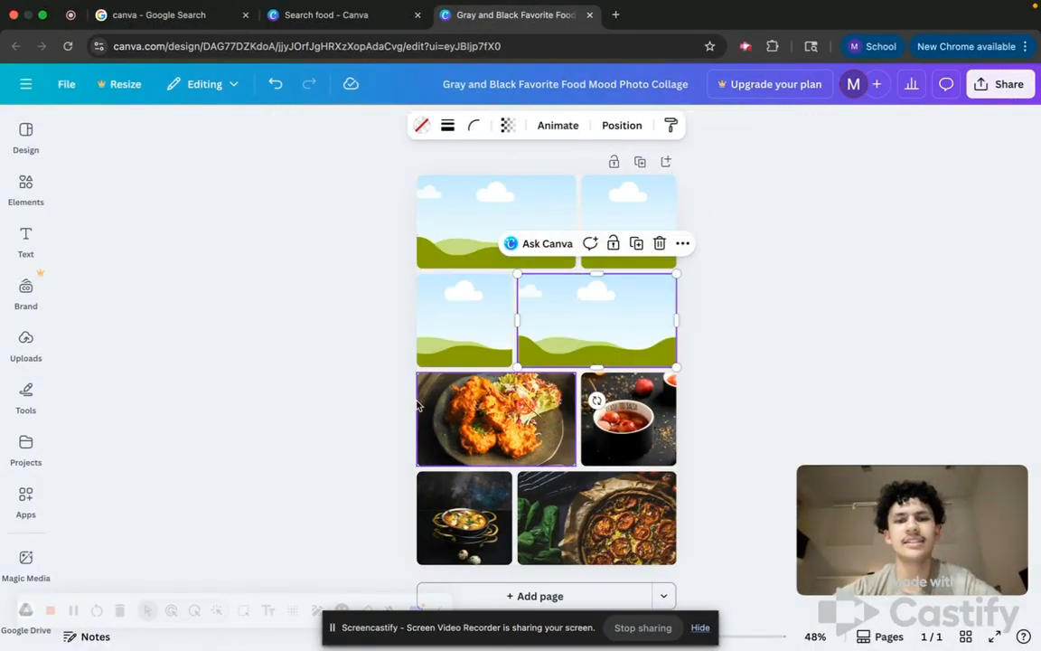
{"action": "left_click", "coordinate": [475, 241]}
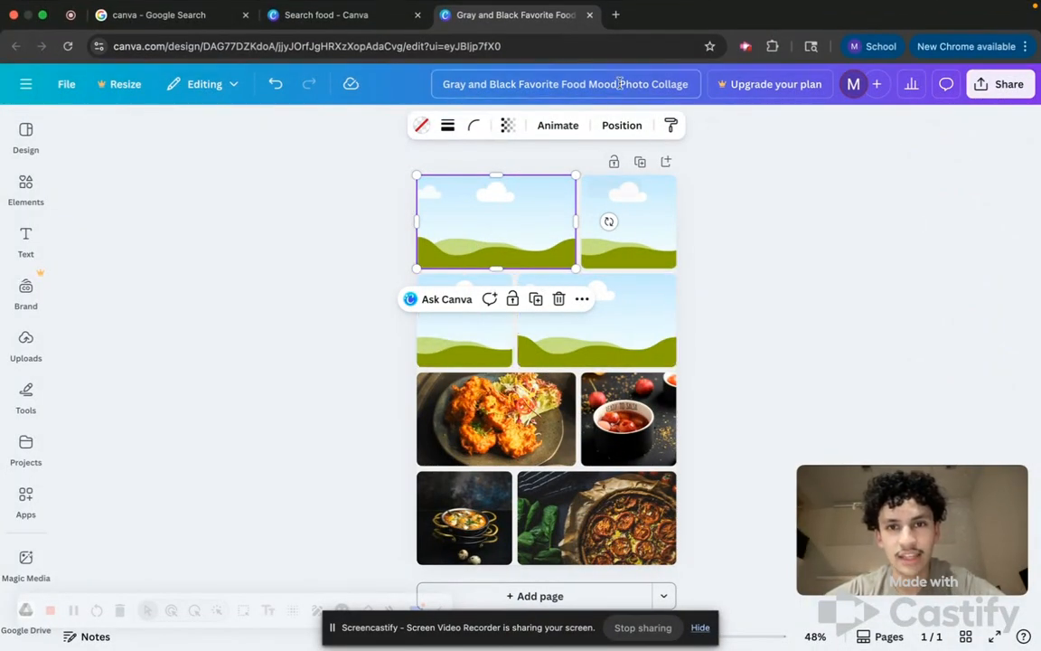
Open a new browser tab and search Google for hamburgers.
{"action": "left_click", "coordinate": [616, 16]}
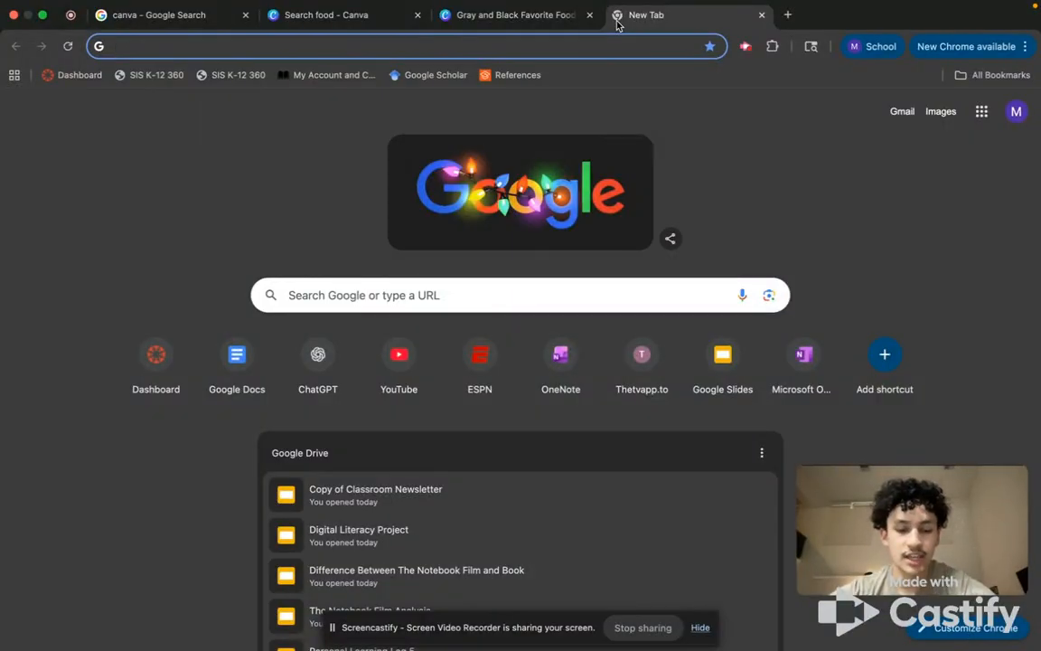
{"action": "type", "text": "hambu"}
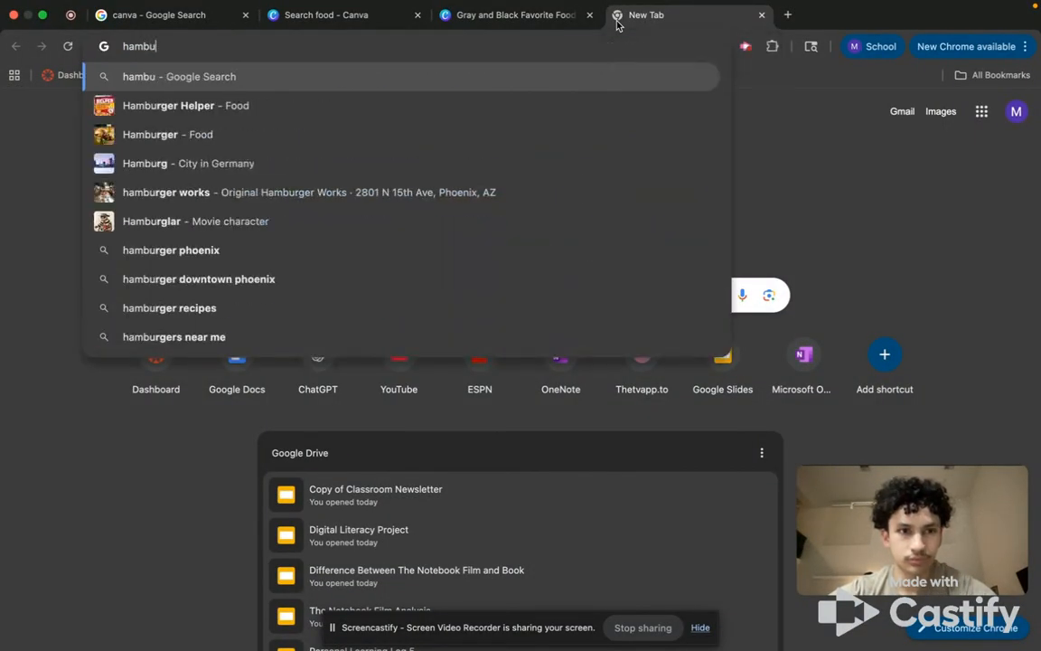
{"action": "type", "text": "rgers"}
{"action": "key", "text": "Return"}
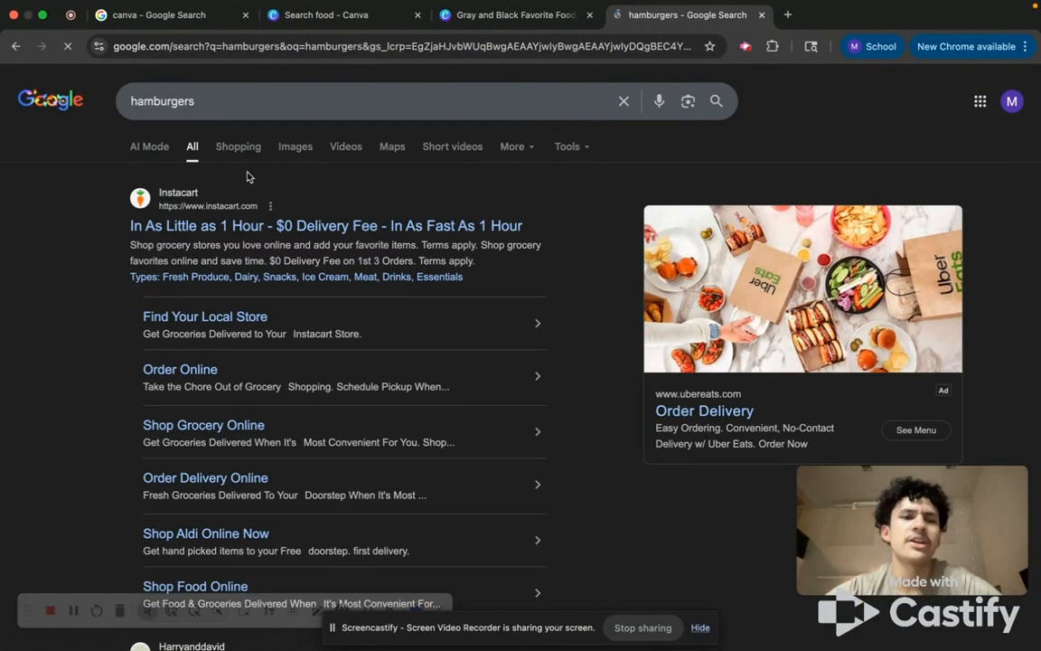
Switch to image results and copy the All American Grilled Hamburgers photo.
{"action": "left_click", "coordinate": [280, 155]}
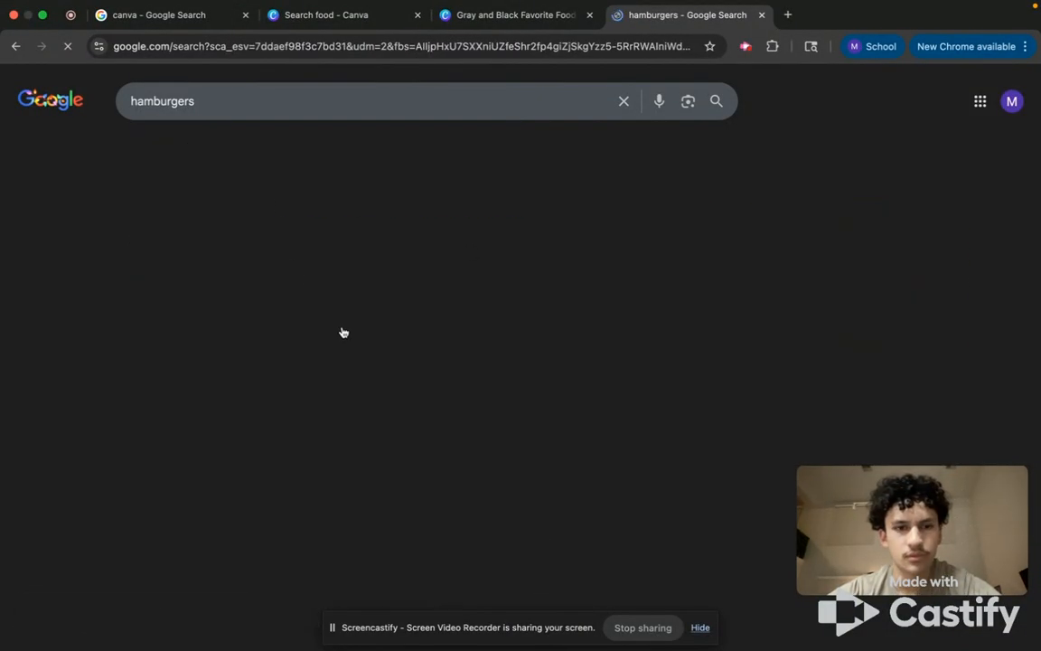
{"action": "scroll", "coordinate": [414, 364], "scroll_direction": "down", "scroll_amount": 3}
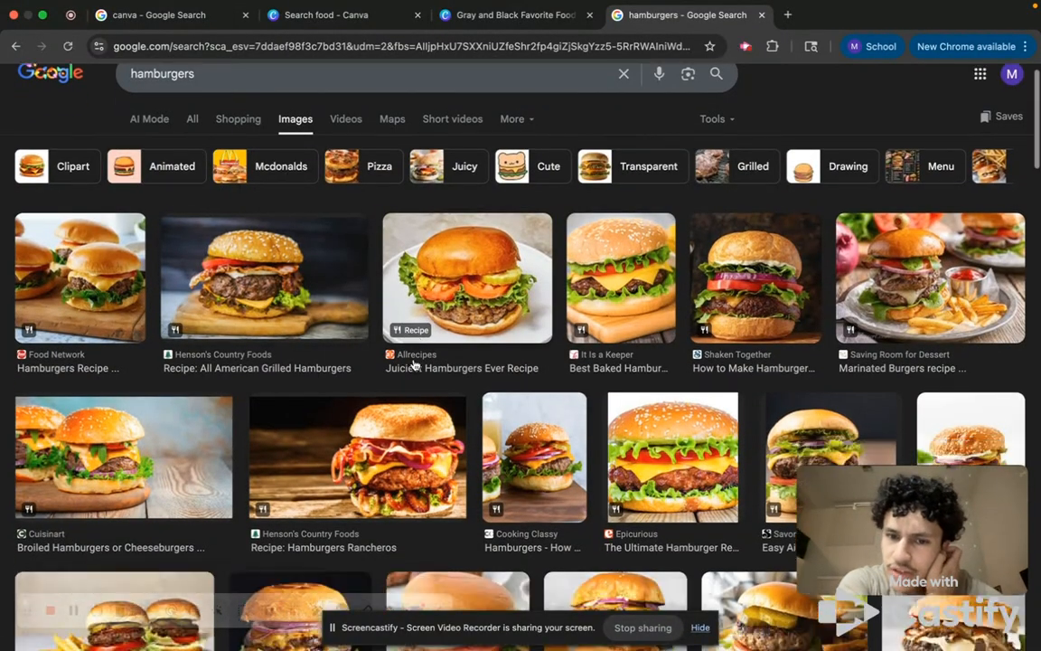
{"action": "scroll", "coordinate": [414, 364], "scroll_direction": "up", "scroll_amount": 1}
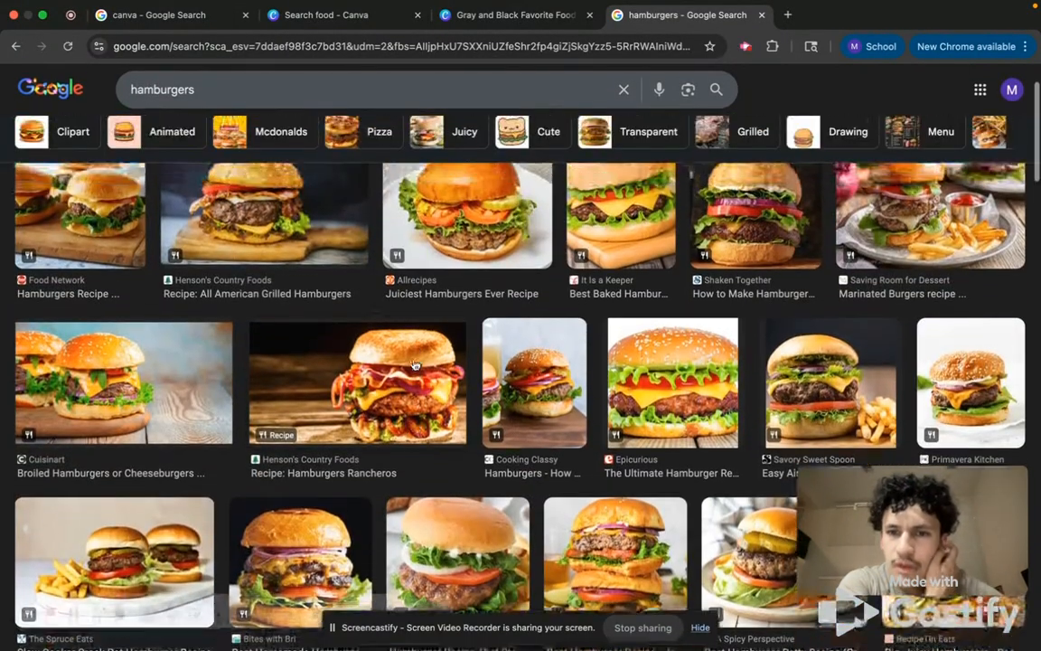
{"action": "left_click", "coordinate": [242, 217]}
{"action": "right_click", "coordinate": [876, 324]}
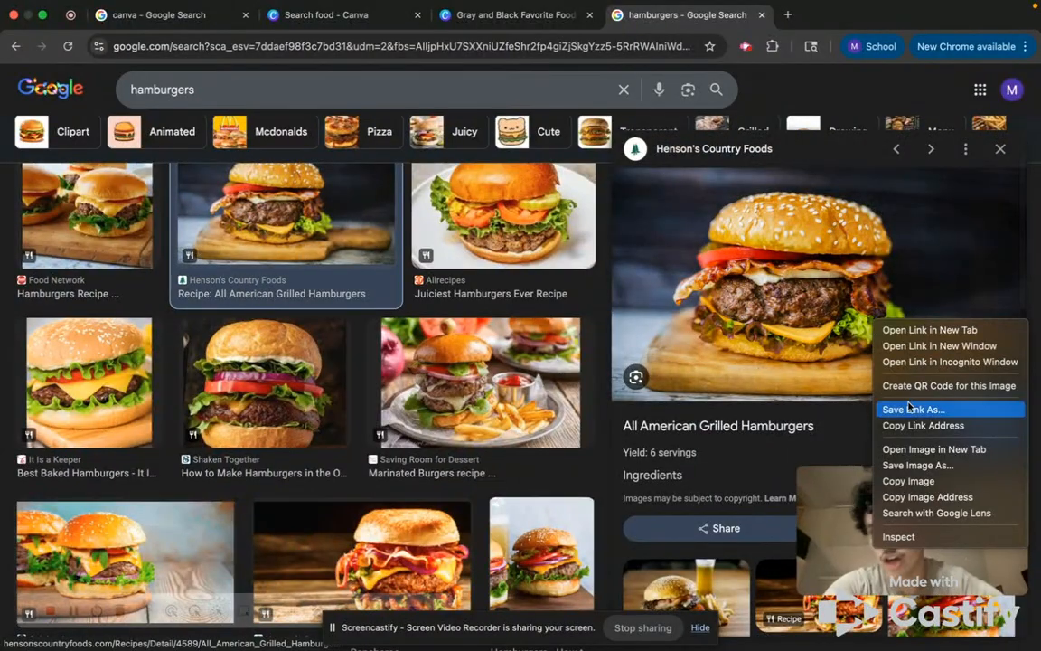
{"action": "left_click", "coordinate": [922, 481]}
Back in the design, paste the copied hamburger photo and drag it into the top-left frame.
{"action": "left_click", "coordinate": [513, 14]}
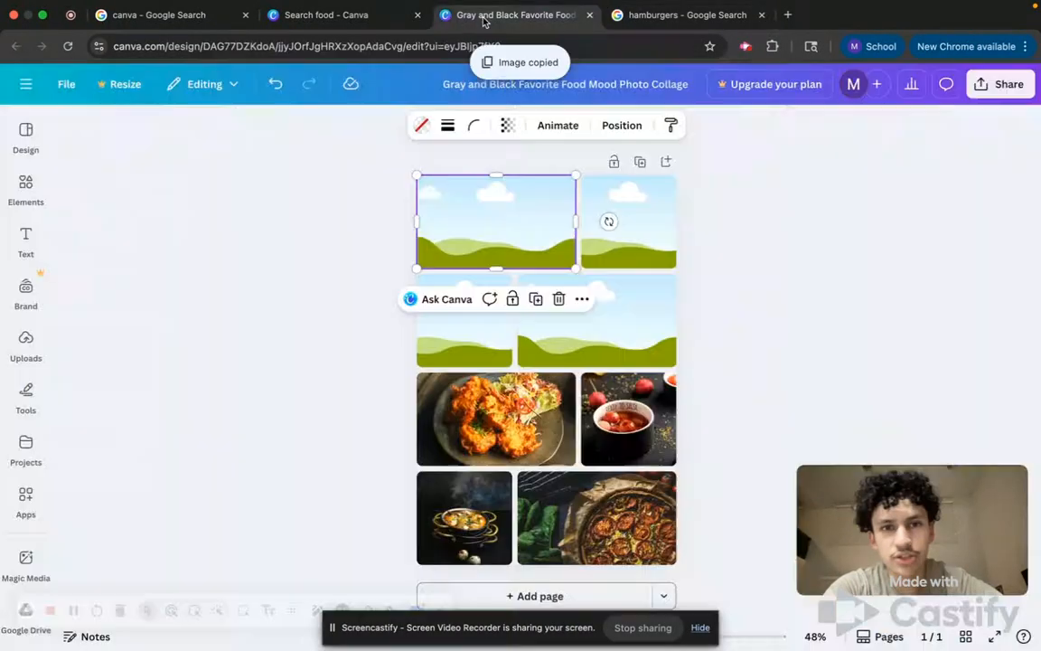
{"action": "right_click", "coordinate": [467, 210]}
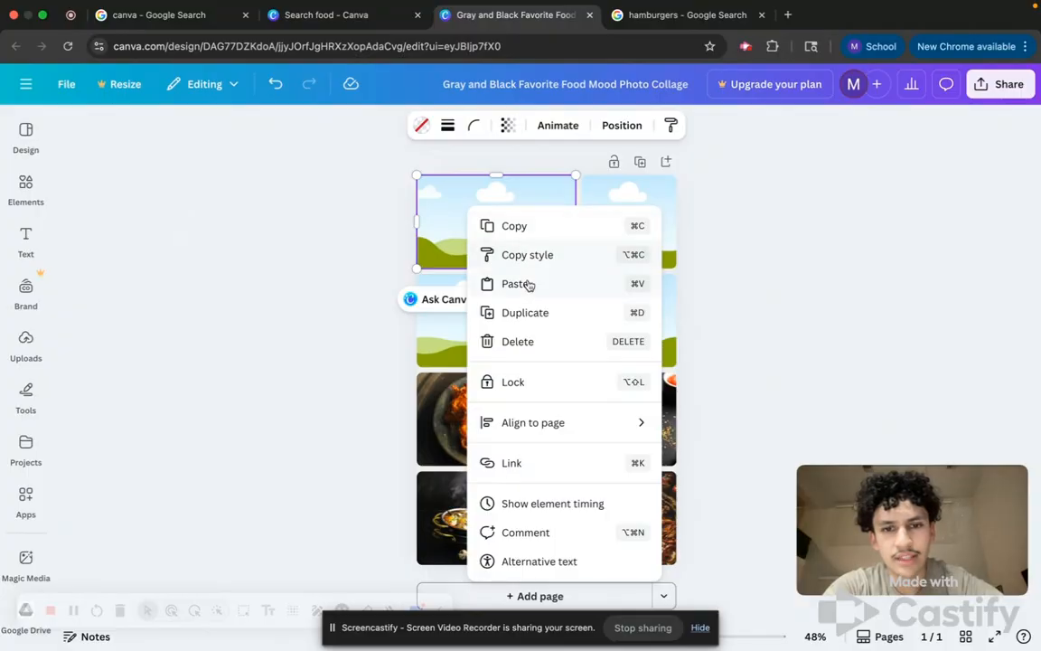
{"action": "left_click", "coordinate": [443, 200]}
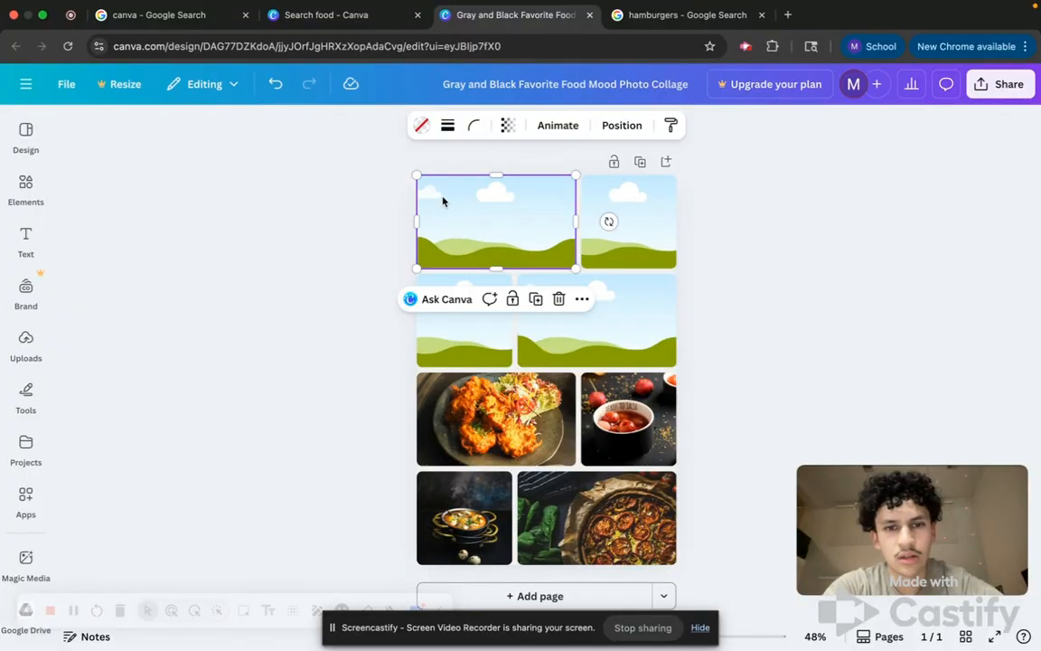
{"action": "key", "text": "super+v"}
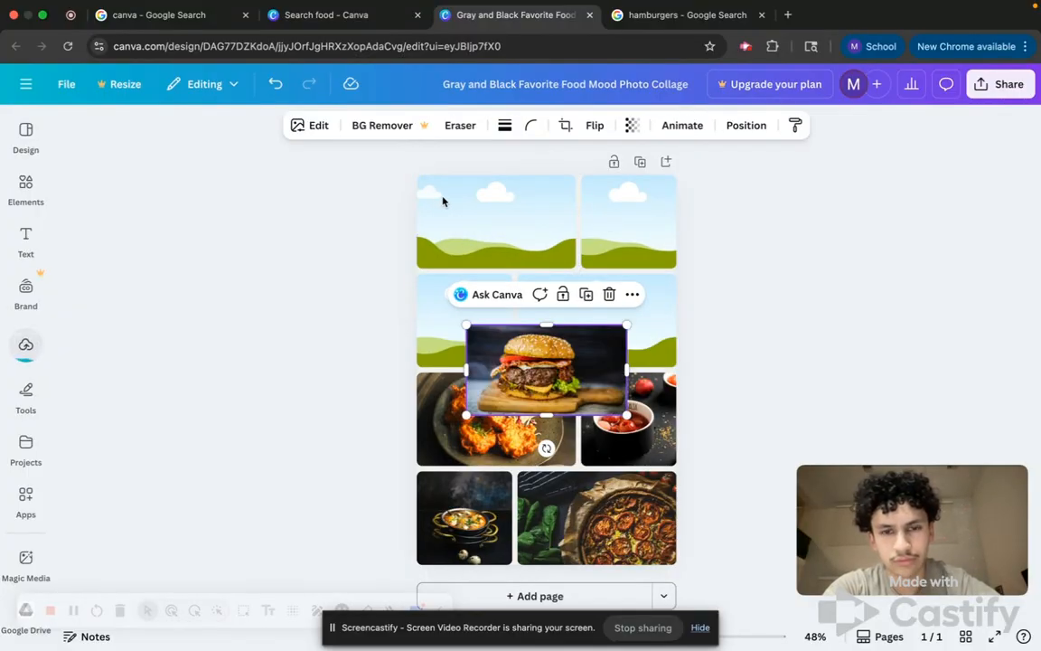
{"action": "key", "text": "Escape"}
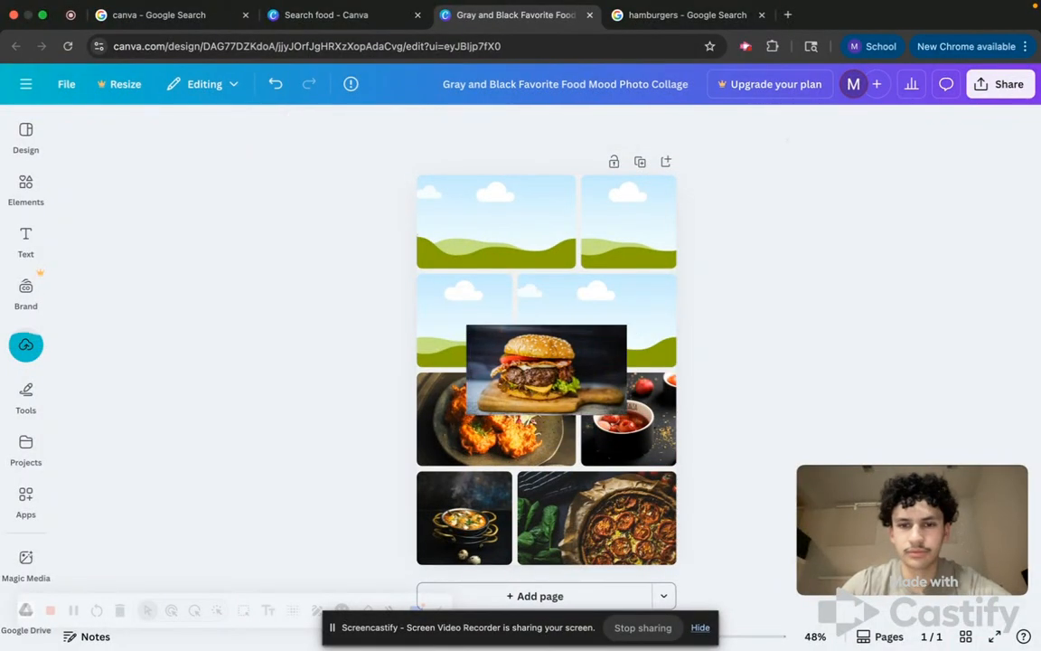
{"action": "left_click", "coordinate": [554, 372]}
{"action": "left_click_drag", "start_coordinate": [554, 371], "coordinate": [511, 237]}
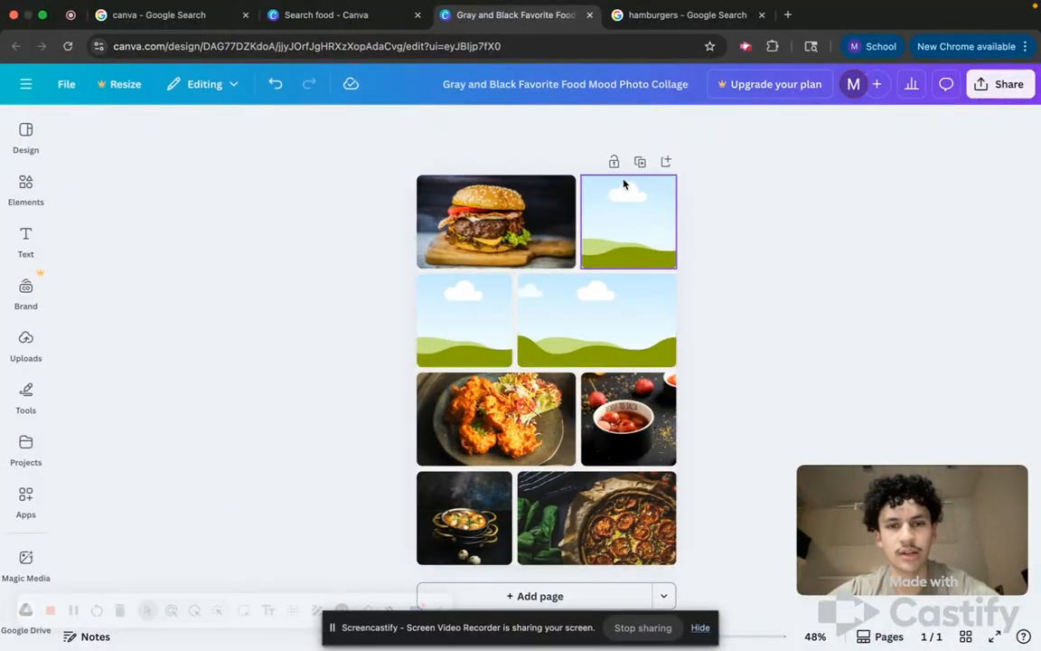
Delete the top-right frame and add a text box reading Hamburger in its place.
{"action": "left_click", "coordinate": [627, 217]}
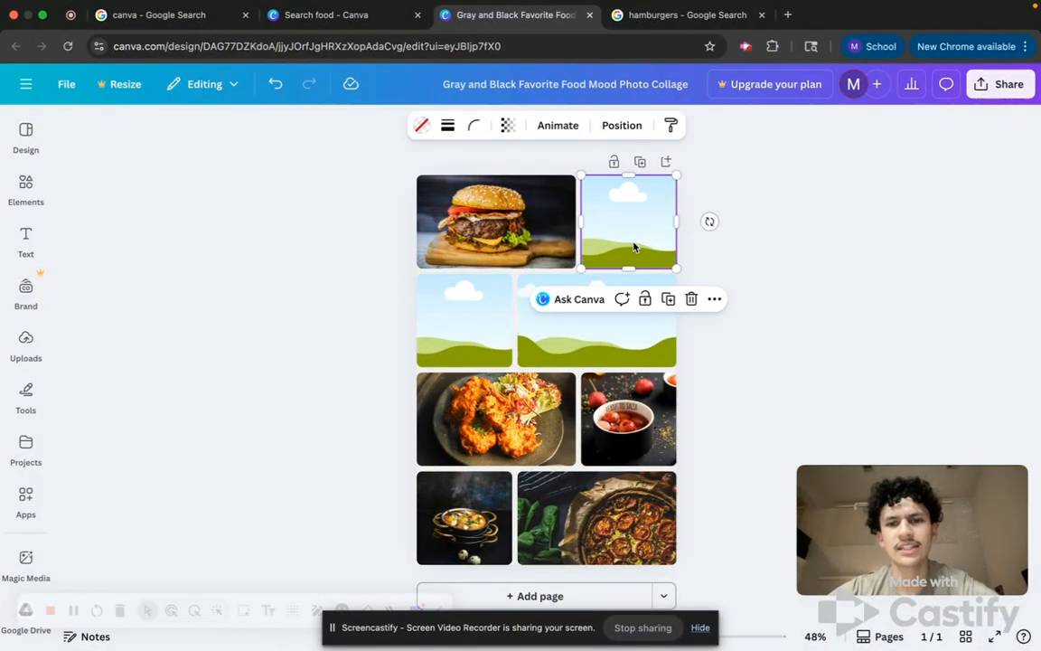
{"action": "key", "text": "Delete"}
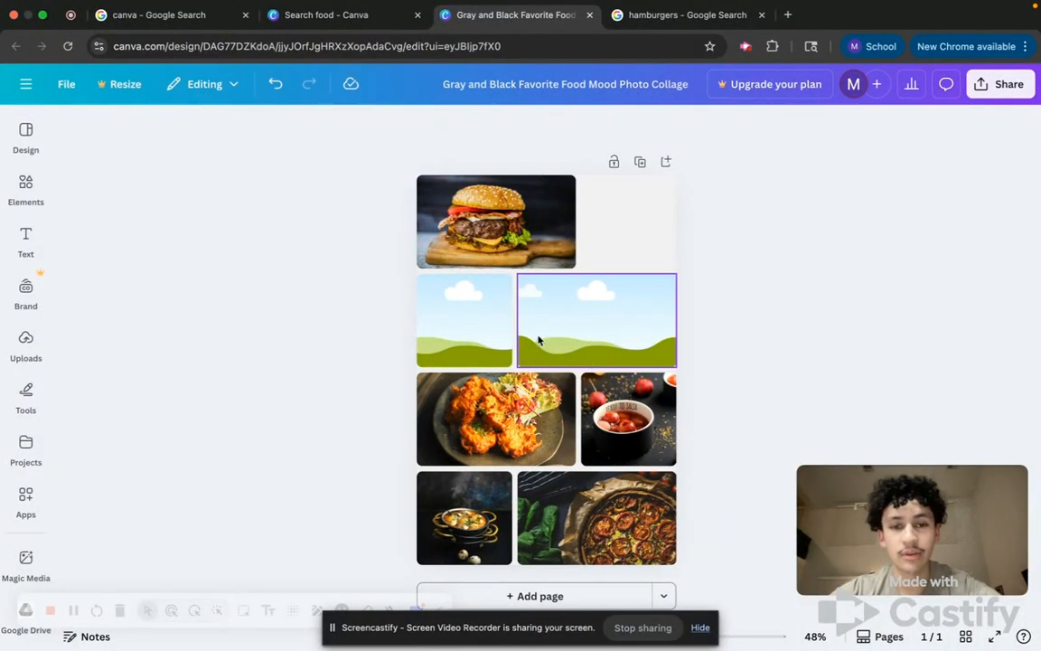
{"action": "mouse_move", "coordinate": [23, 239]}
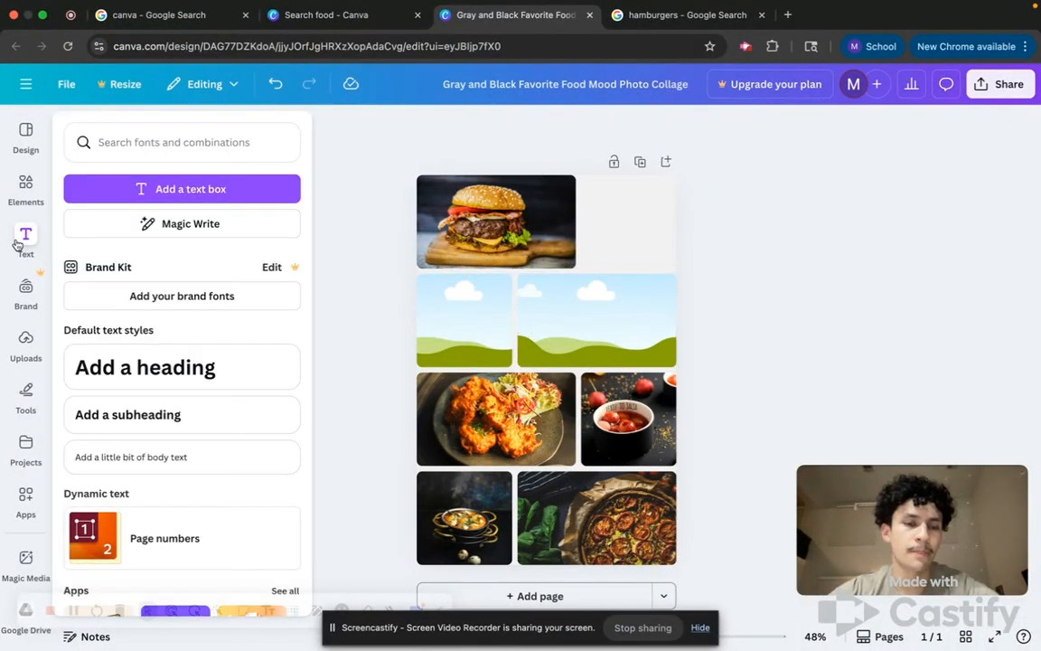
{"action": "left_click", "coordinate": [92, 193]}
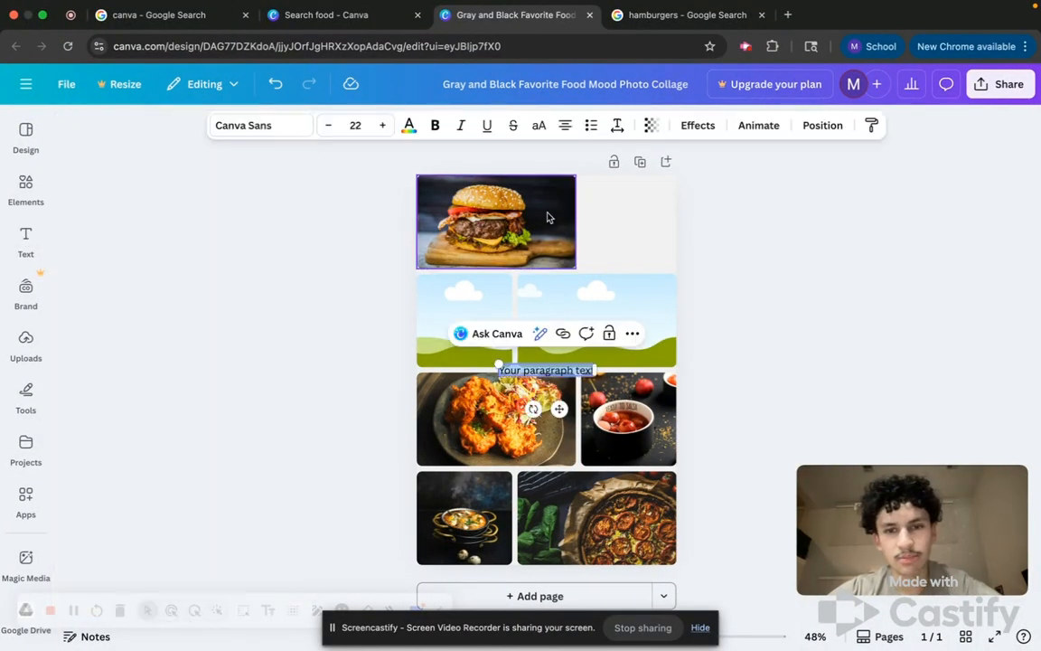
{"action": "left_click_drag", "start_coordinate": [559, 409], "coordinate": [636, 254]}
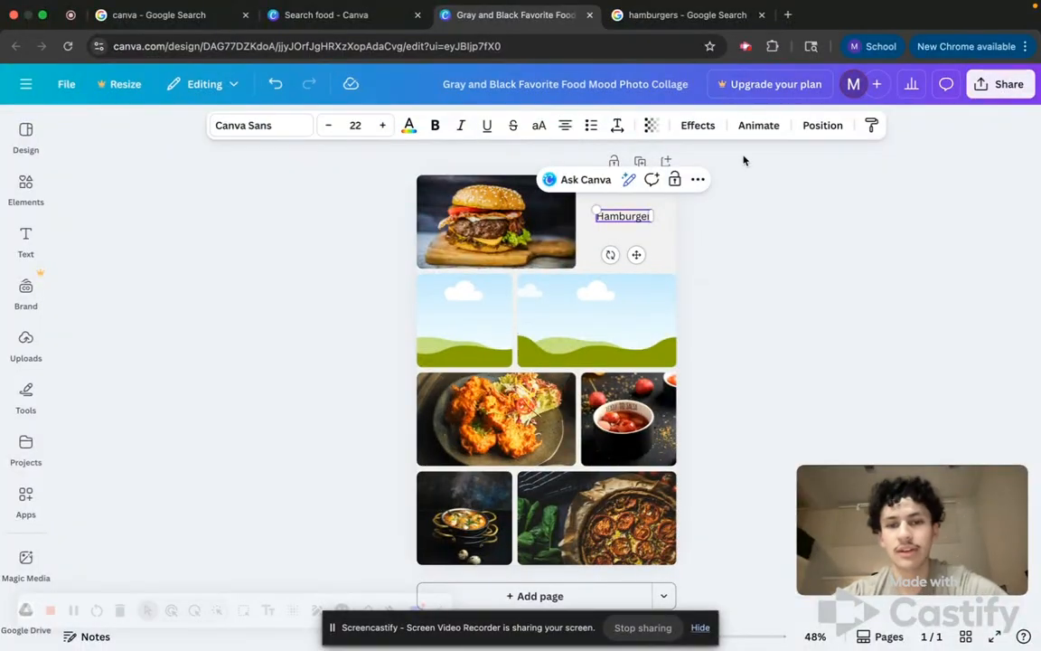
{"action": "left_click", "coordinate": [723, 242]}
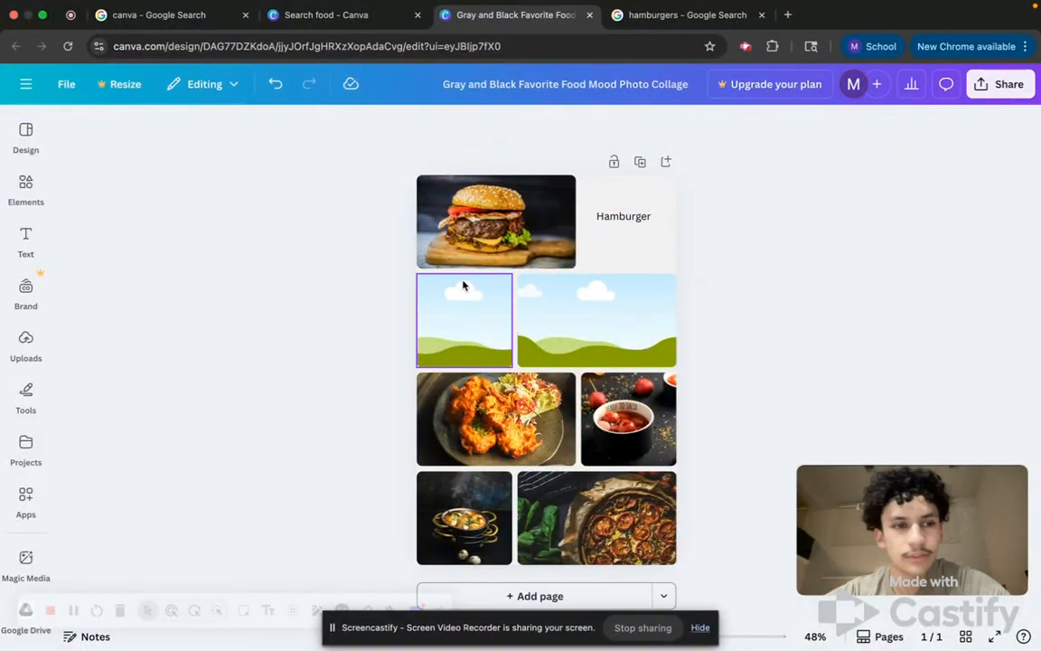
Open the Elements panel and browse the Photos category.
{"action": "left_click", "coordinate": [25, 188]}
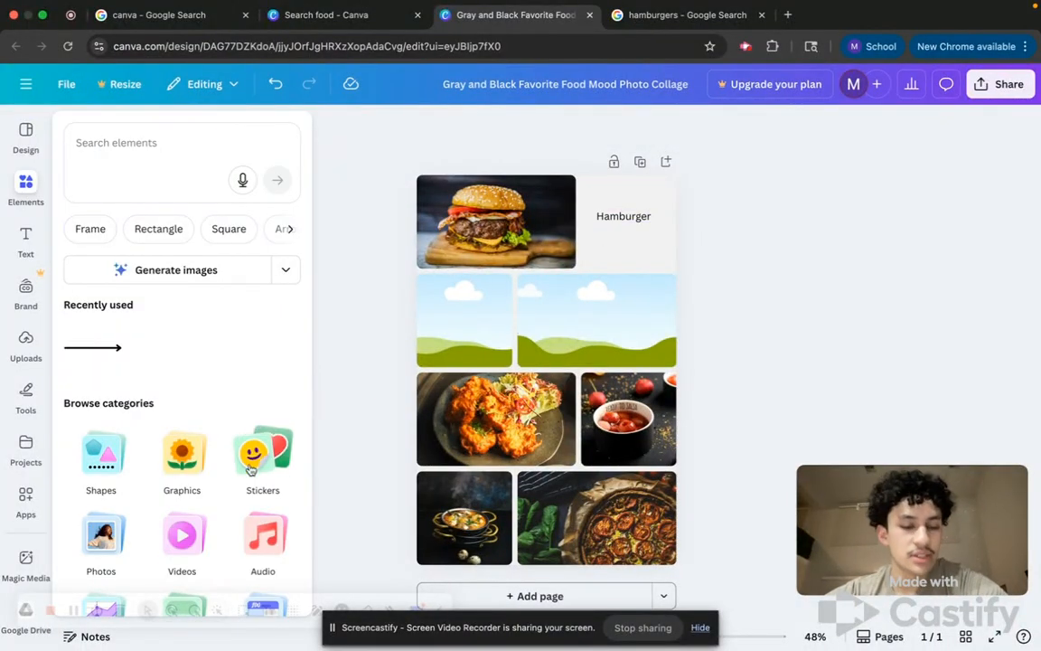
{"action": "scroll", "coordinate": [260, 462], "scroll_direction": "down", "scroll_amount": 3}
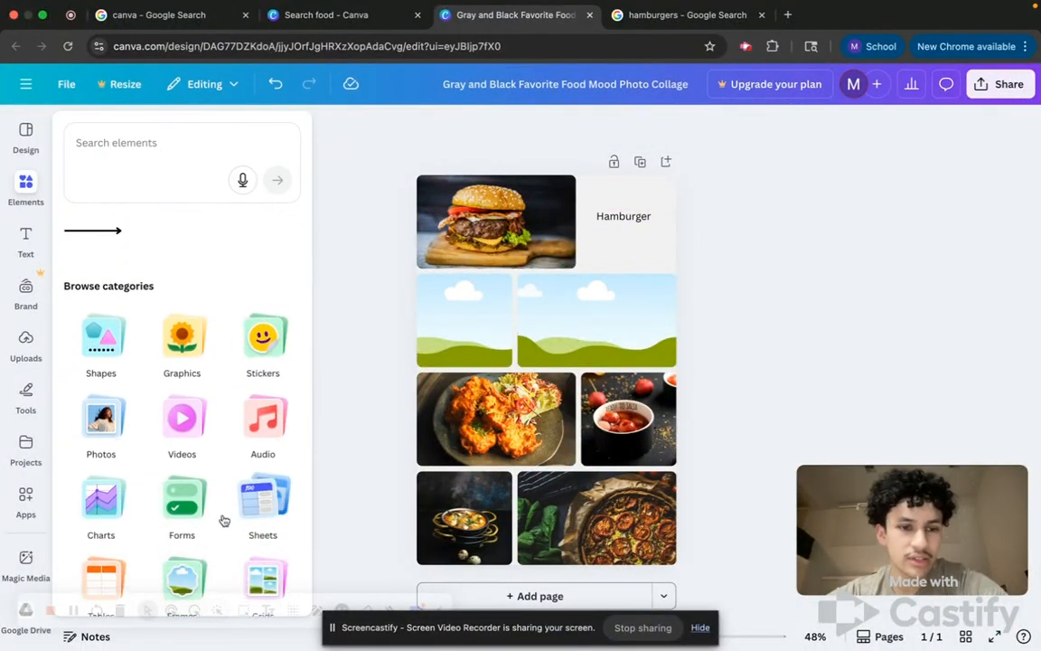
{"action": "left_click", "coordinate": [112, 431]}
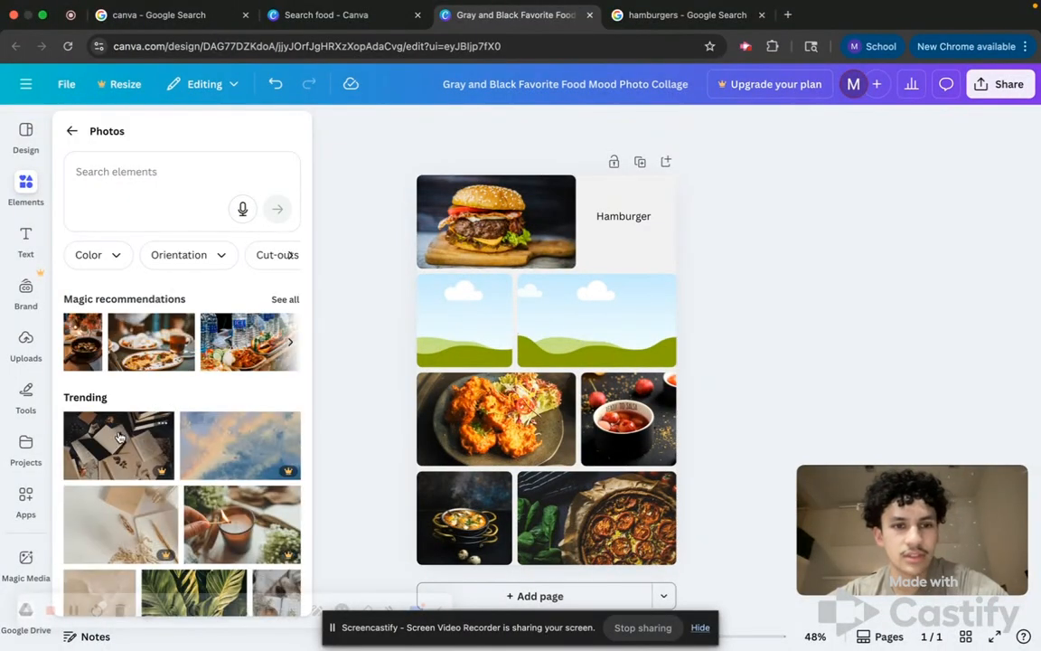
{"action": "scroll", "coordinate": [232, 434], "scroll_direction": "down", "scroll_amount": 2}
{"action": "scroll", "coordinate": [231, 434], "scroll_direction": "up", "scroll_amount": 2}
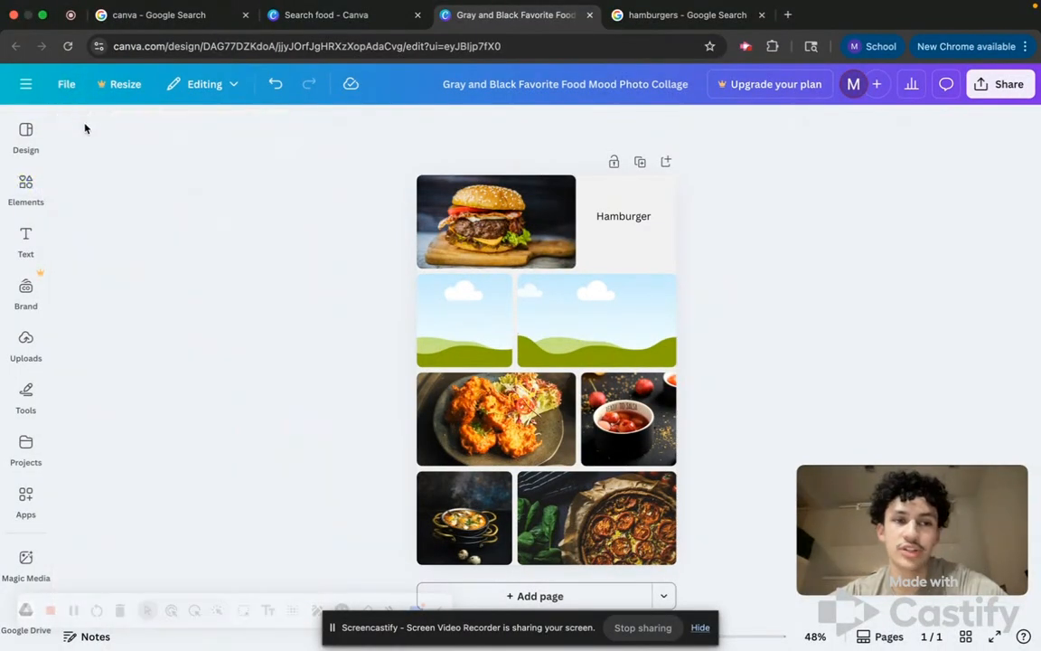
{"action": "mouse_move", "coordinate": [12, 197]}
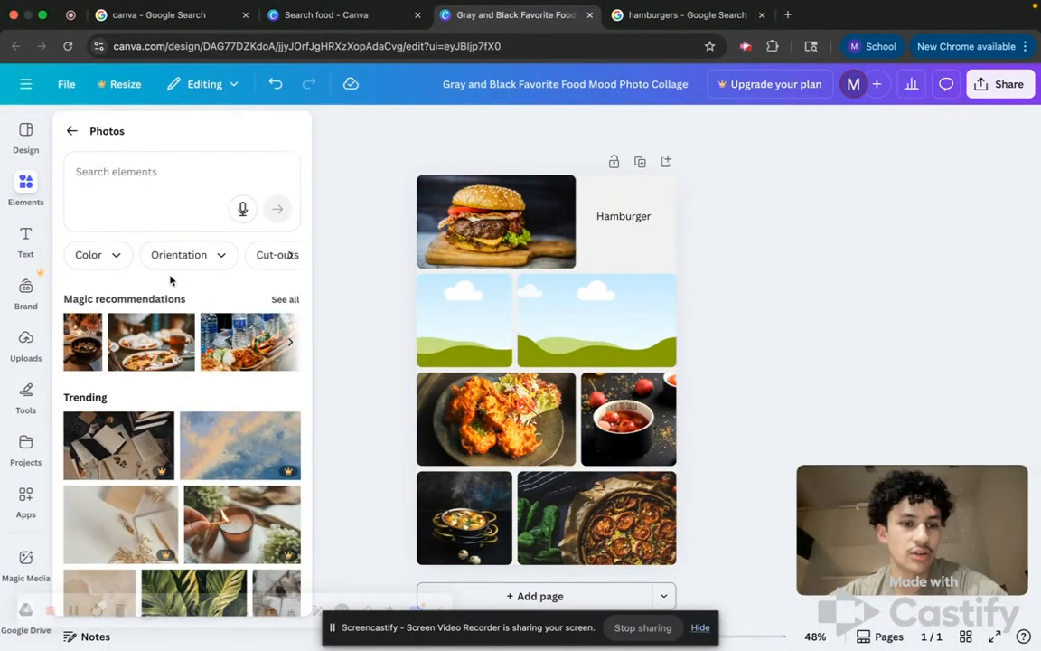
{"action": "left_click", "coordinate": [71, 131]}
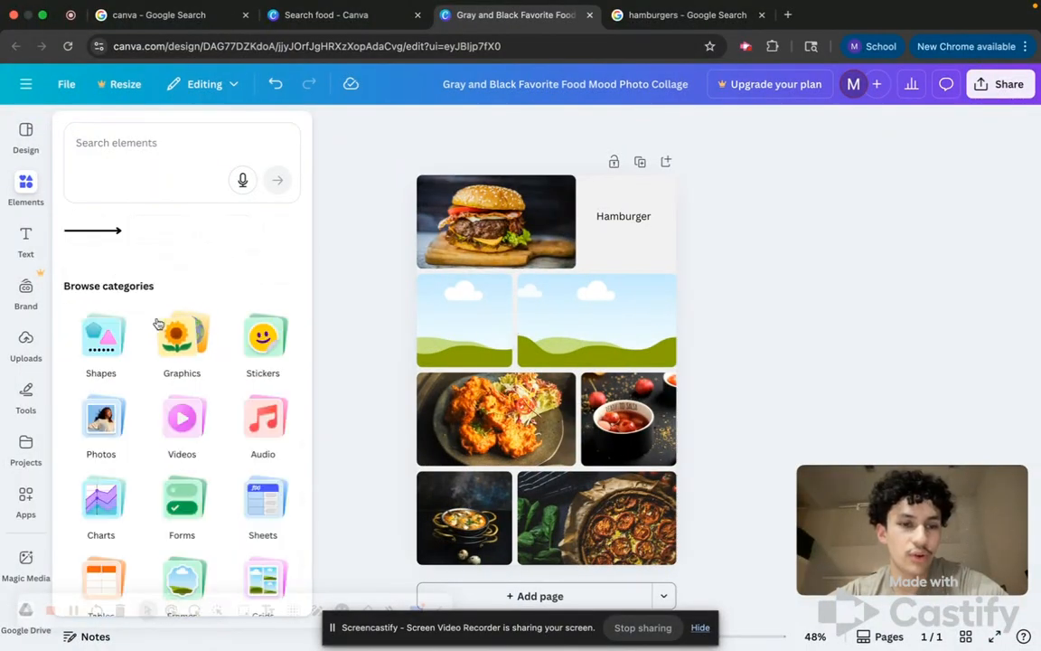
Browse the other element categories, including Audio, in the Elements panel.
{"action": "left_click", "coordinate": [189, 421]}
{"action": "left_click", "coordinate": [71, 131]}
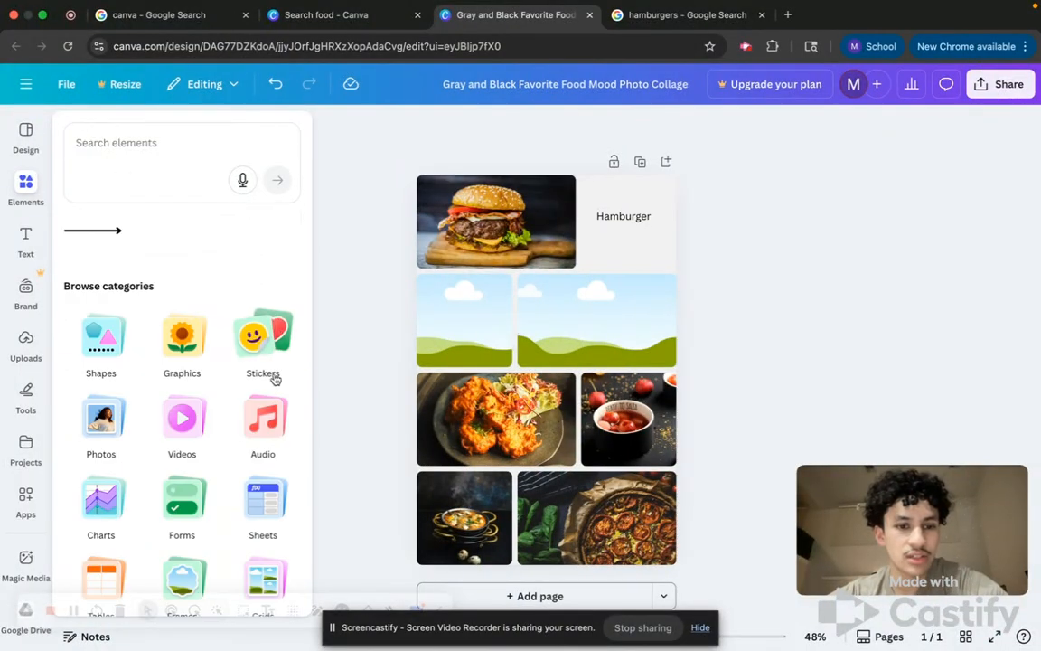
{"action": "left_click", "coordinate": [287, 425]}
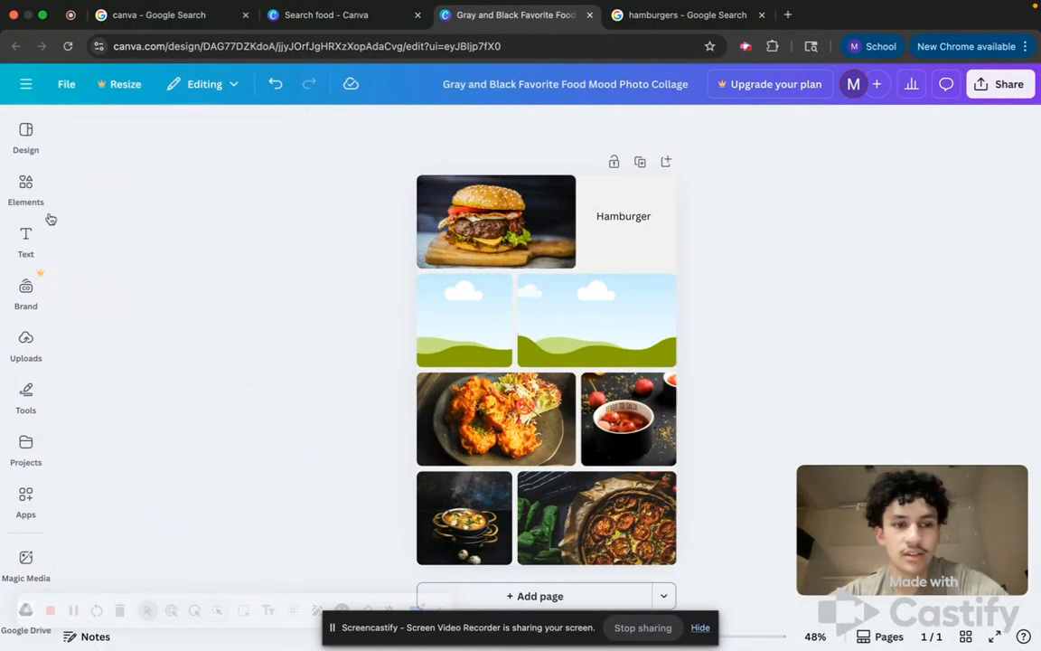
{"action": "mouse_move", "coordinate": [26, 242]}
{"action": "mouse_move", "coordinate": [20, 185]}
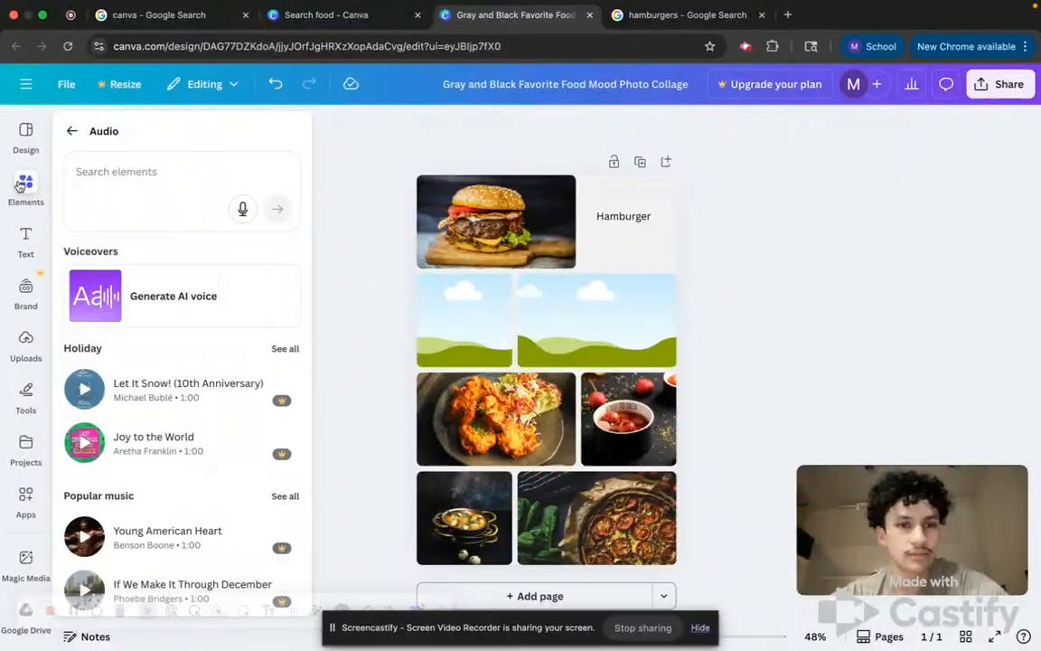
{"action": "scroll", "coordinate": [181, 436], "scroll_direction": "down", "scroll_amount": 5}
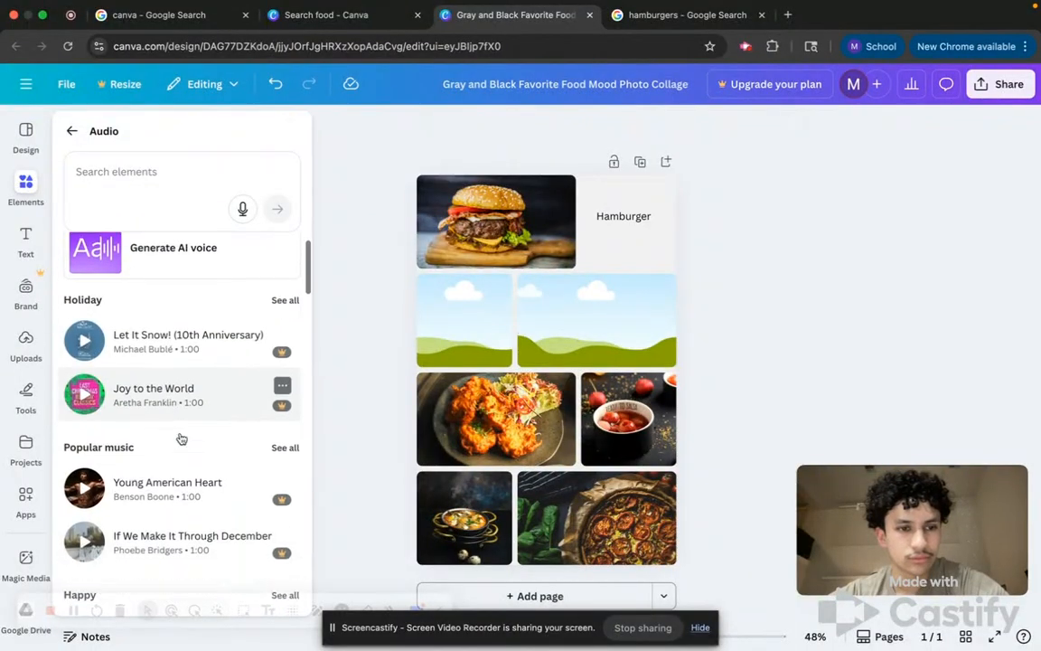
{"action": "left_click", "coordinate": [72, 131]}
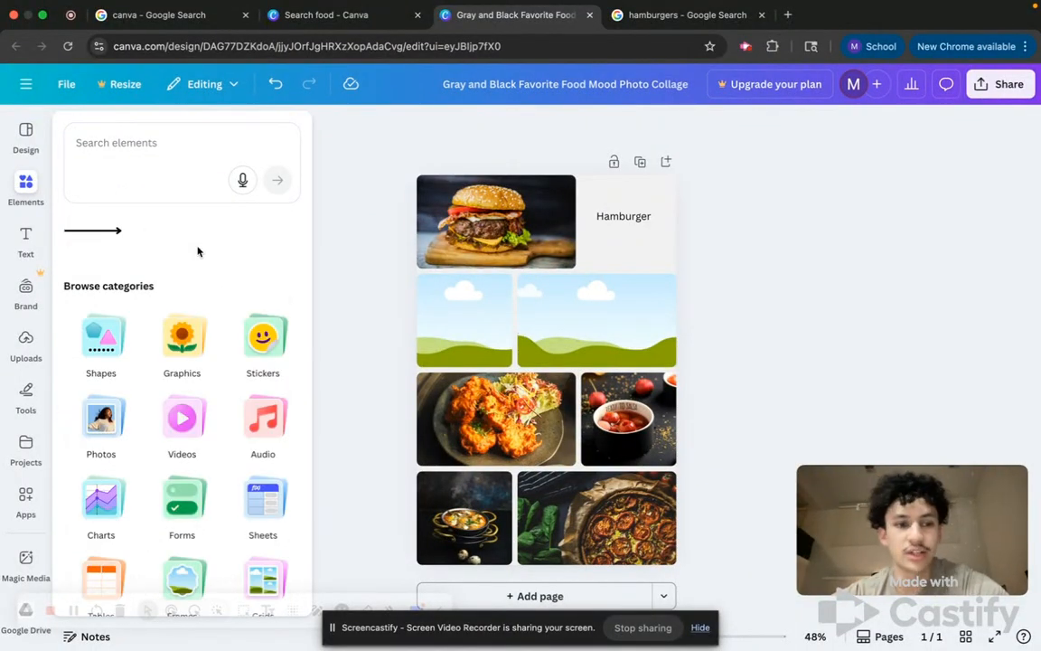
{"action": "scroll", "coordinate": [244, 452], "scroll_direction": "down", "scroll_amount": 3}
{"action": "scroll", "coordinate": [231, 425], "scroll_direction": "up", "scroll_amount": 4}
{"action": "scroll", "coordinate": [227, 418], "scroll_direction": "down", "scroll_amount": 3}
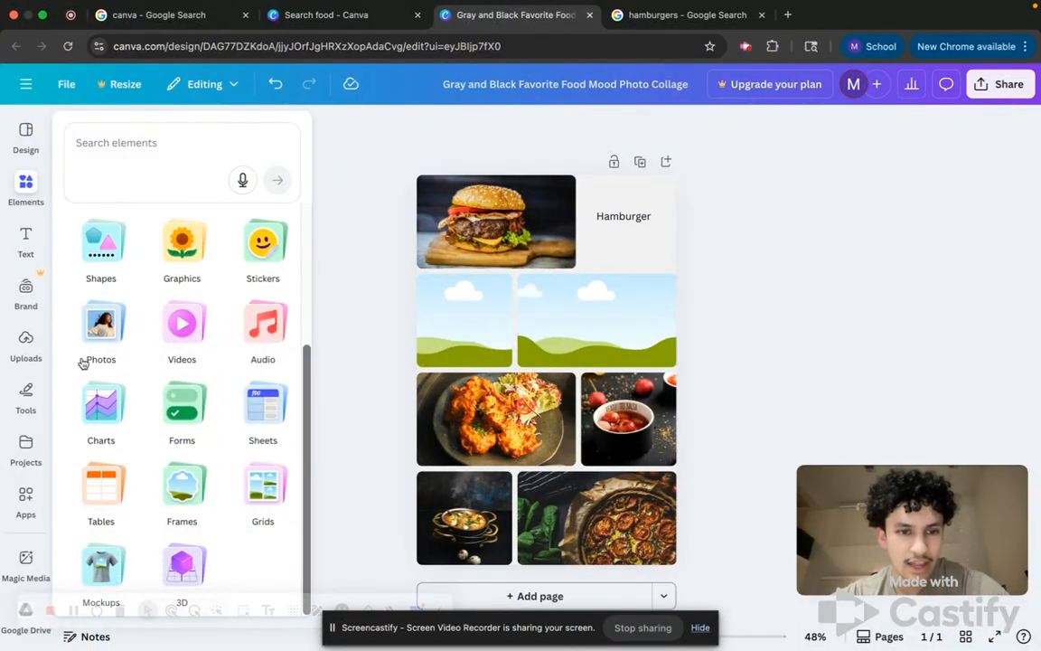
Browse the Audio category's music lists, including the full Holiday collection, then return to the element categories.
{"action": "mouse_move", "coordinate": [26, 186]}
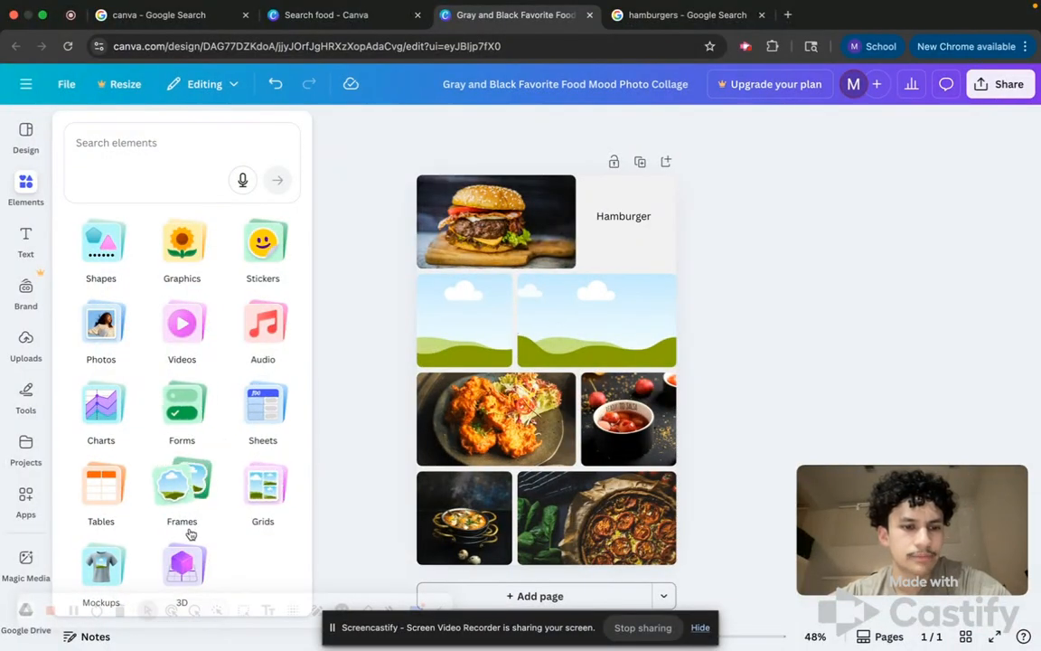
{"action": "scroll", "coordinate": [217, 469], "scroll_direction": "up", "scroll_amount": 1}
{"action": "left_click", "coordinate": [258, 349]}
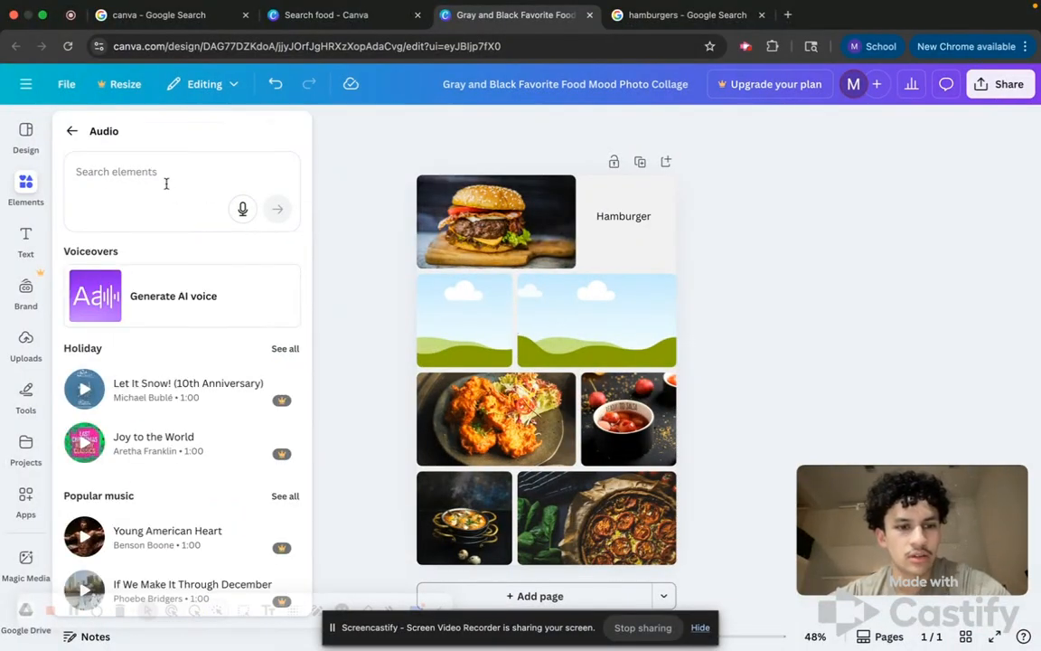
{"action": "scroll", "coordinate": [170, 361], "scroll_direction": "down", "scroll_amount": 5}
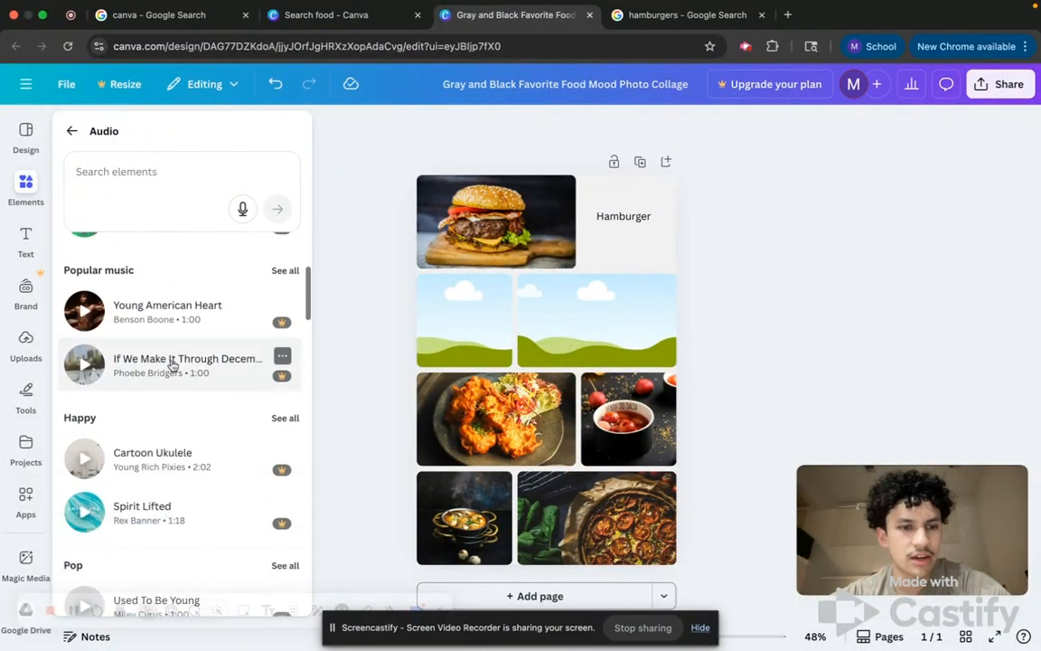
{"action": "scroll", "coordinate": [171, 364], "scroll_direction": "down", "scroll_amount": 4}
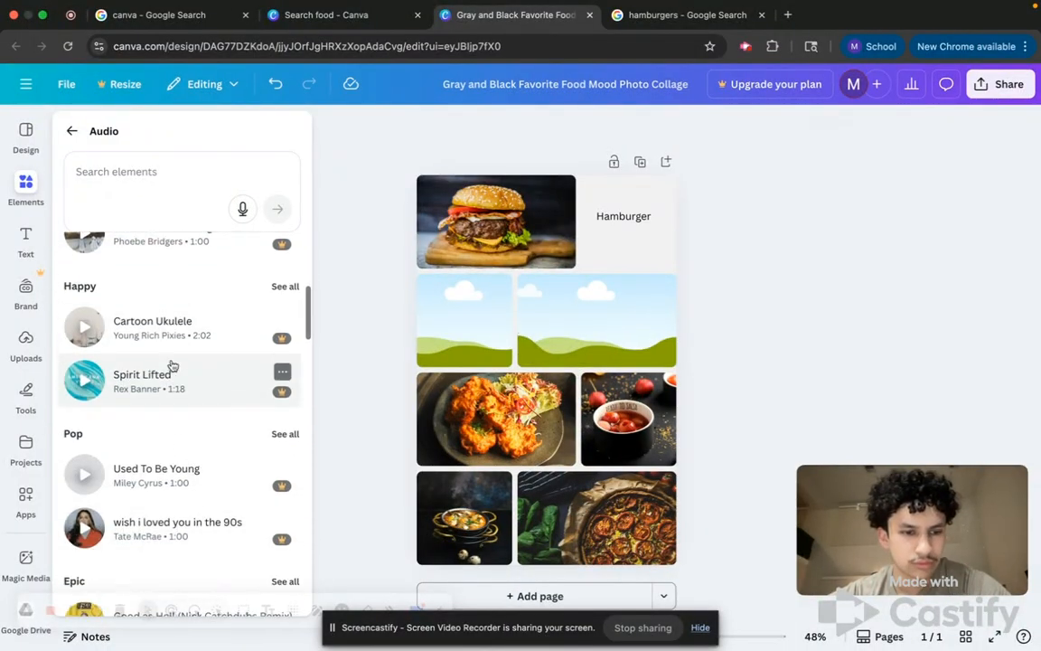
{"action": "scroll", "coordinate": [172, 364], "scroll_direction": "down", "scroll_amount": 1}
{"action": "scroll", "coordinate": [171, 364], "scroll_direction": "up", "scroll_amount": 10}
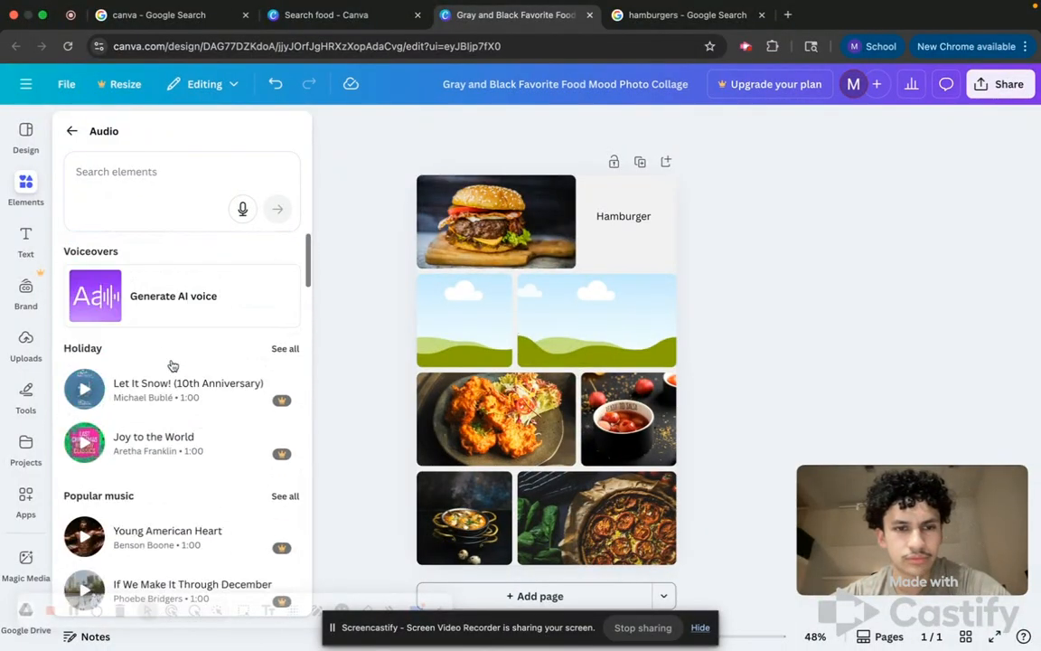
{"action": "scroll", "coordinate": [171, 364], "scroll_direction": "down", "scroll_amount": 15}
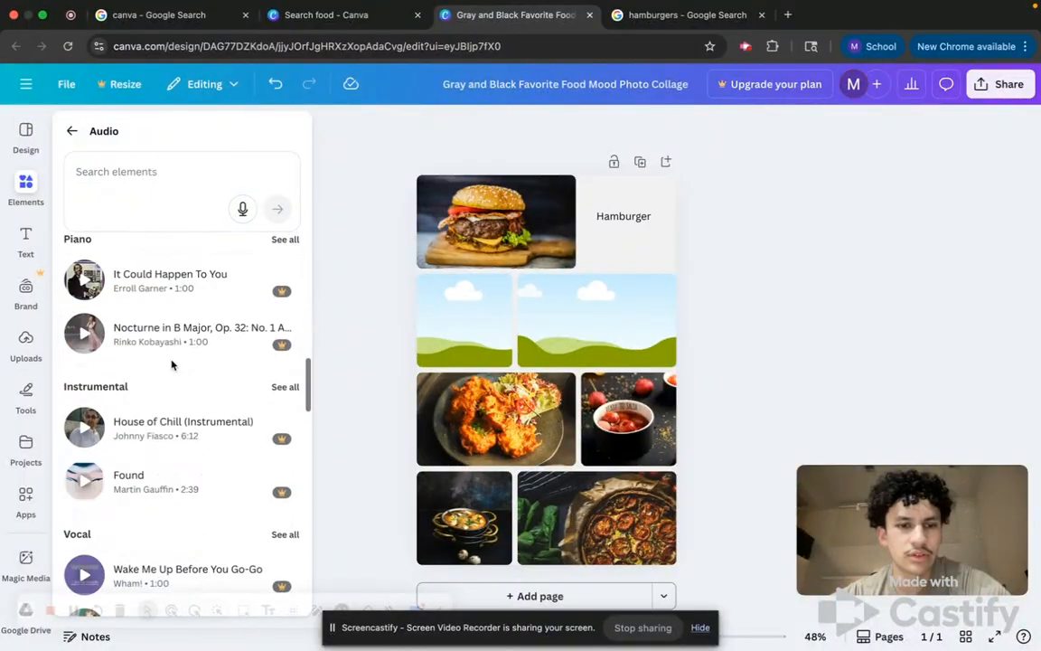
{"action": "scroll", "coordinate": [172, 364], "scroll_direction": "up", "scroll_amount": 15}
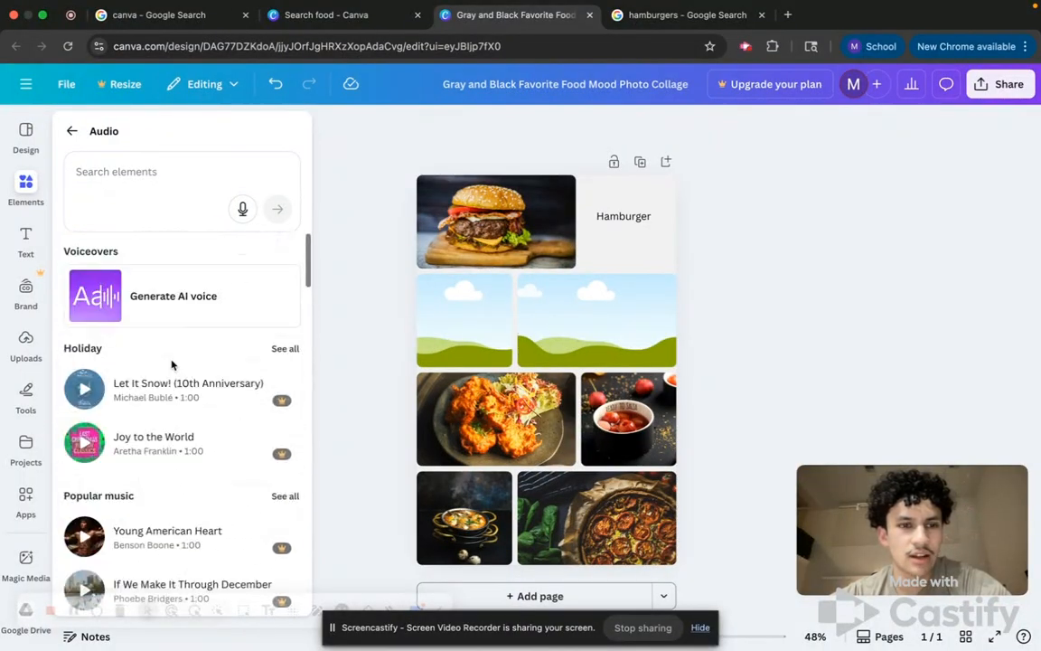
{"action": "left_click", "coordinate": [285, 348]}
{"action": "scroll", "coordinate": [204, 406], "scroll_direction": "down", "scroll_amount": 10}
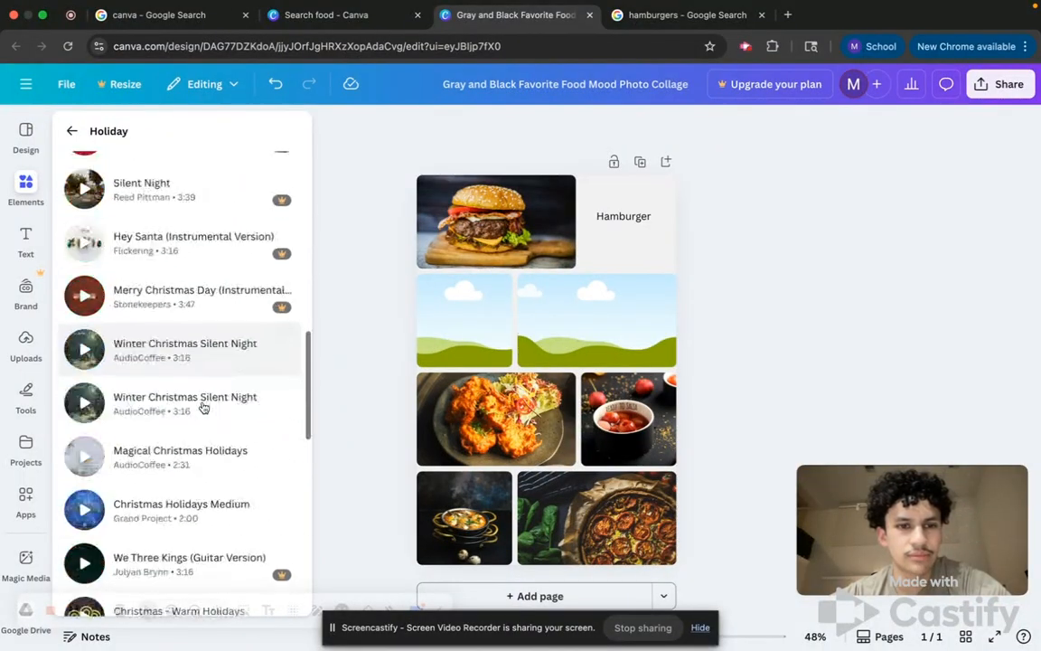
{"action": "scroll", "coordinate": [203, 402], "scroll_direction": "up", "scroll_amount": 5}
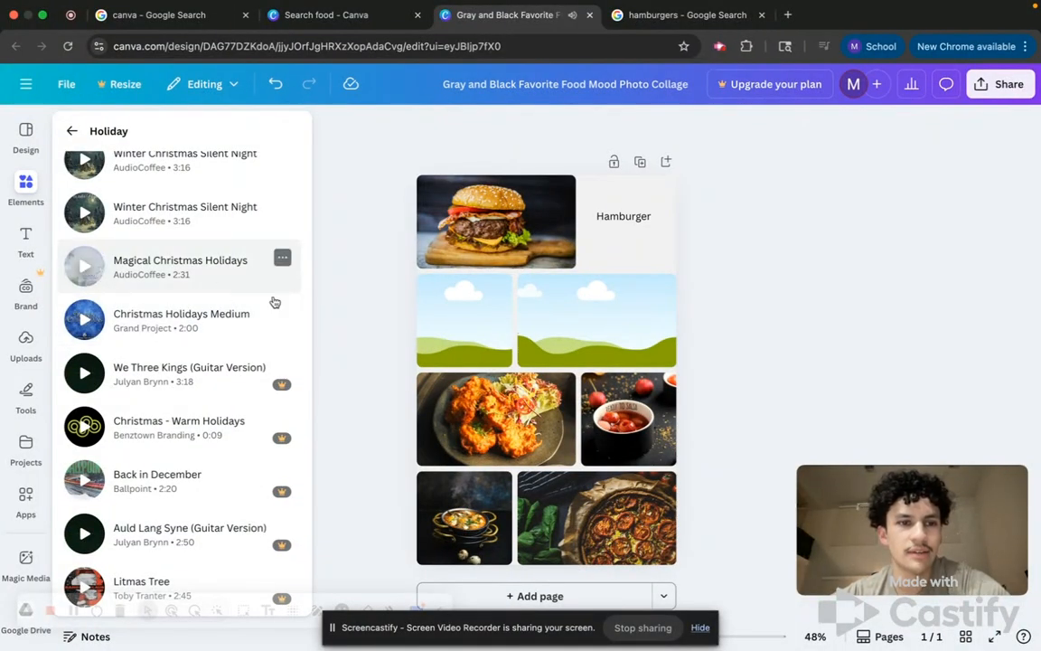
{"action": "left_click", "coordinate": [72, 134]}
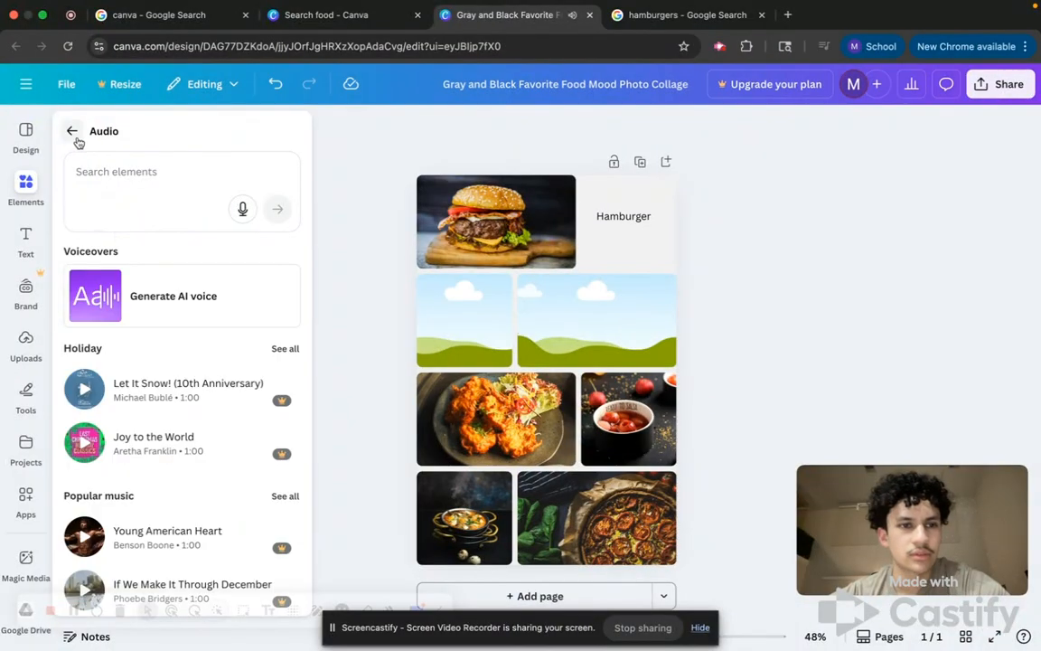
{"action": "left_click", "coordinate": [73, 132]}
Add a carrot graphic from the Graphics category and move it onto the left image of the second row.
{"action": "scroll", "coordinate": [246, 362], "scroll_direction": "down", "scroll_amount": 1}
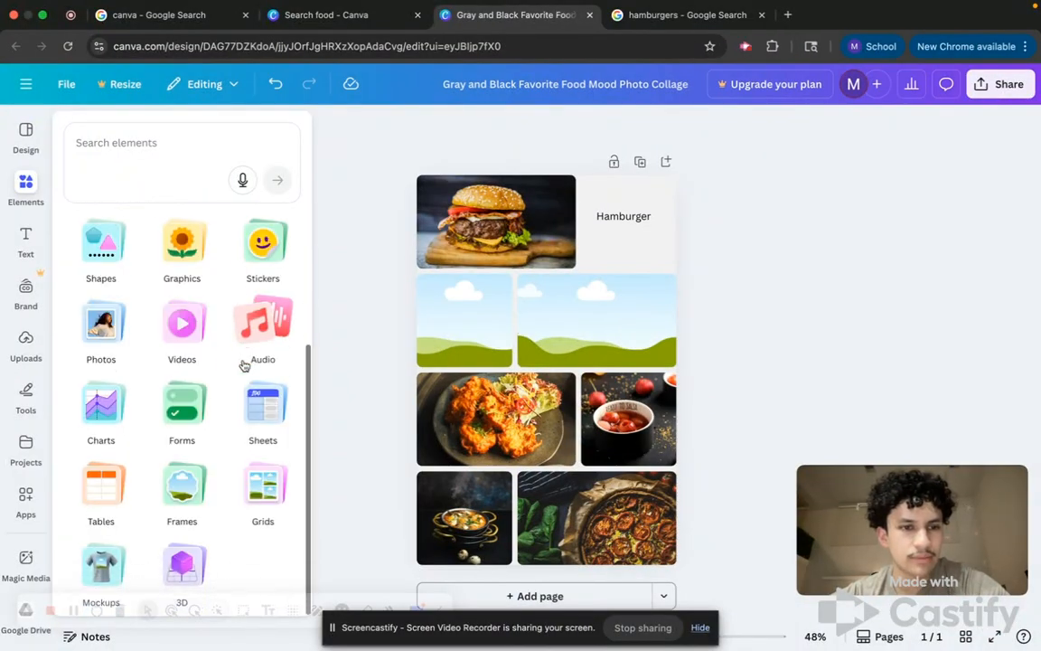
{"action": "left_click", "coordinate": [179, 253]}
{"action": "scroll", "coordinate": [201, 388], "scroll_direction": "down", "scroll_amount": 2}
{"action": "scroll", "coordinate": [200, 389], "scroll_direction": "up", "scroll_amount": 2}
{"action": "scroll", "coordinate": [201, 390], "scroll_direction": "up", "scroll_amount": 1}
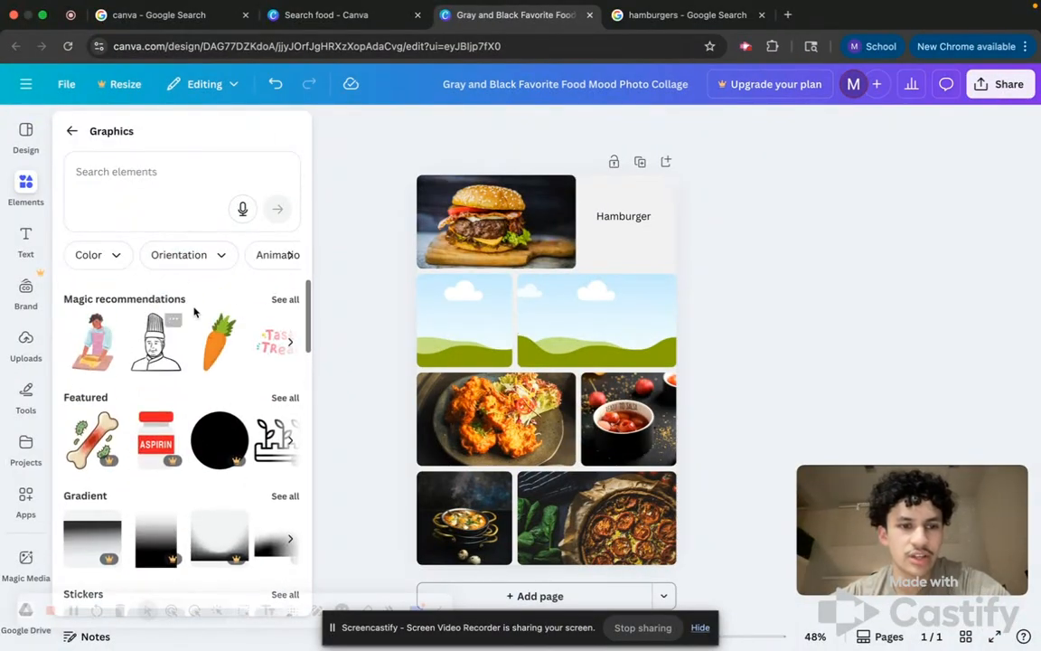
{"action": "left_click", "coordinate": [216, 358]}
{"action": "left_click_drag", "start_coordinate": [589, 292], "coordinate": [475, 318]}
{"action": "left_click", "coordinate": [109, 252]}
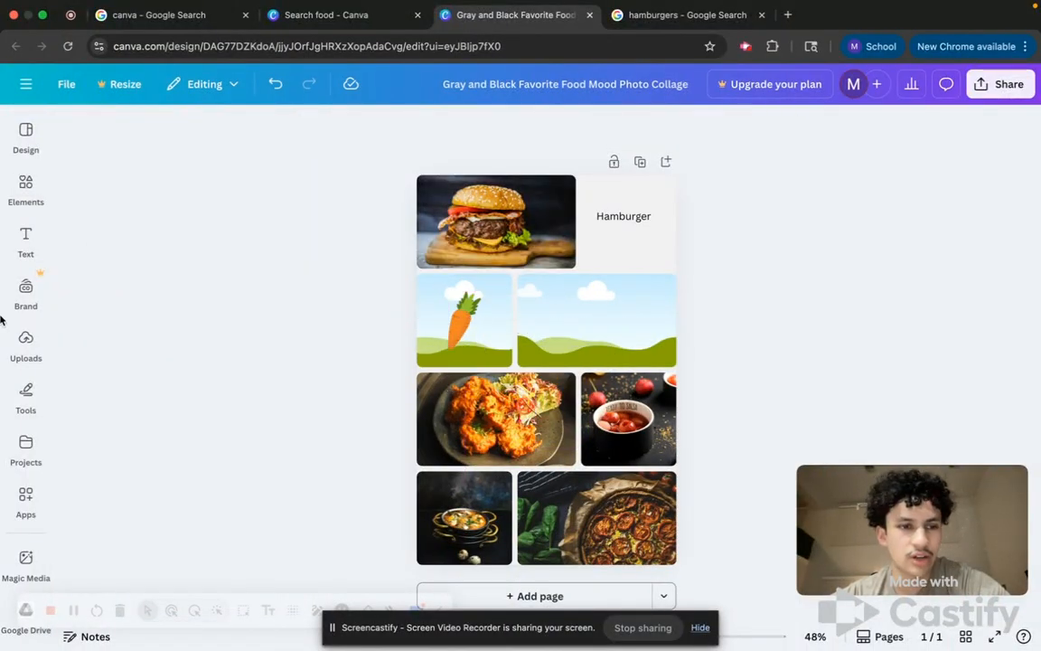
Look through the Brand and Uploads panels.
{"action": "left_click", "coordinate": [13, 242]}
{"action": "left_click", "coordinate": [18, 292]}
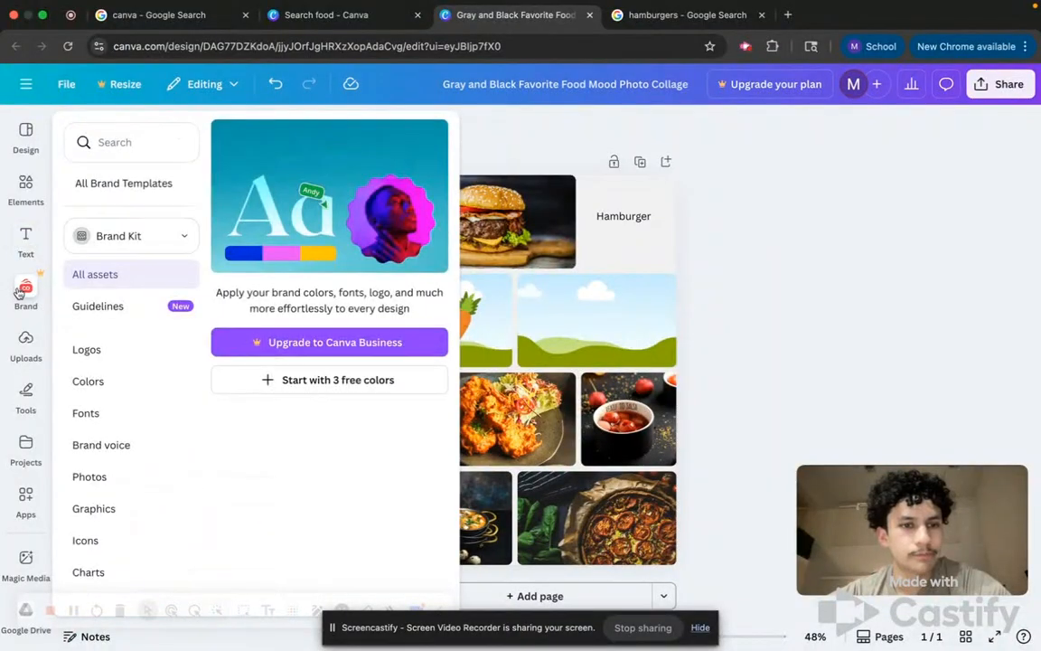
{"action": "left_click", "coordinate": [26, 343]}
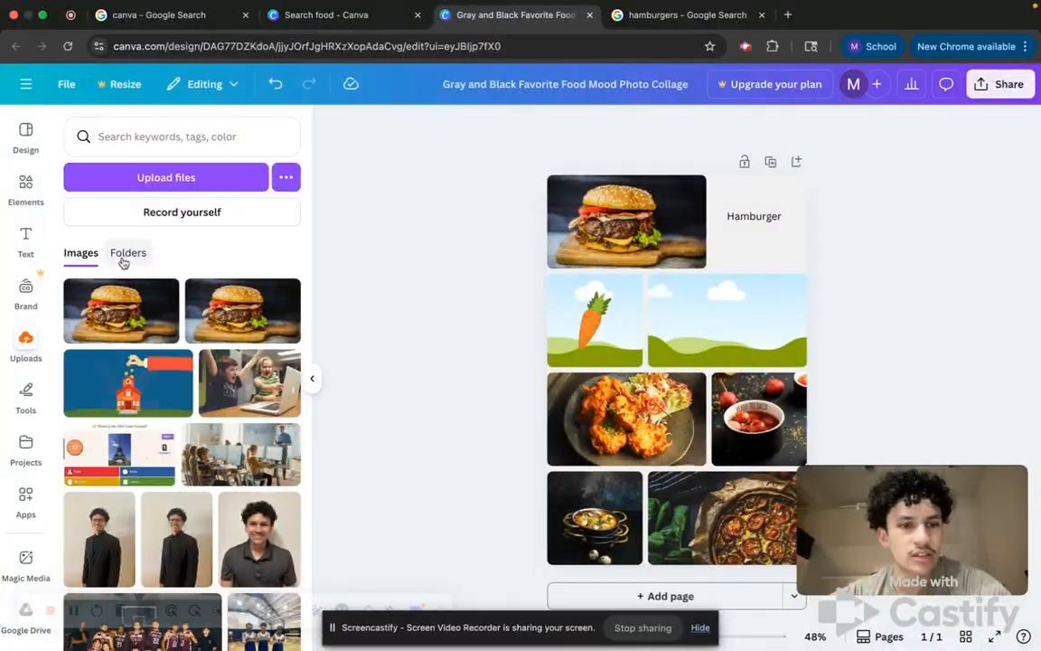
Draw a red freehand shape on the right image of the second row with the Draw tool.
{"action": "left_click", "coordinate": [25, 396]}
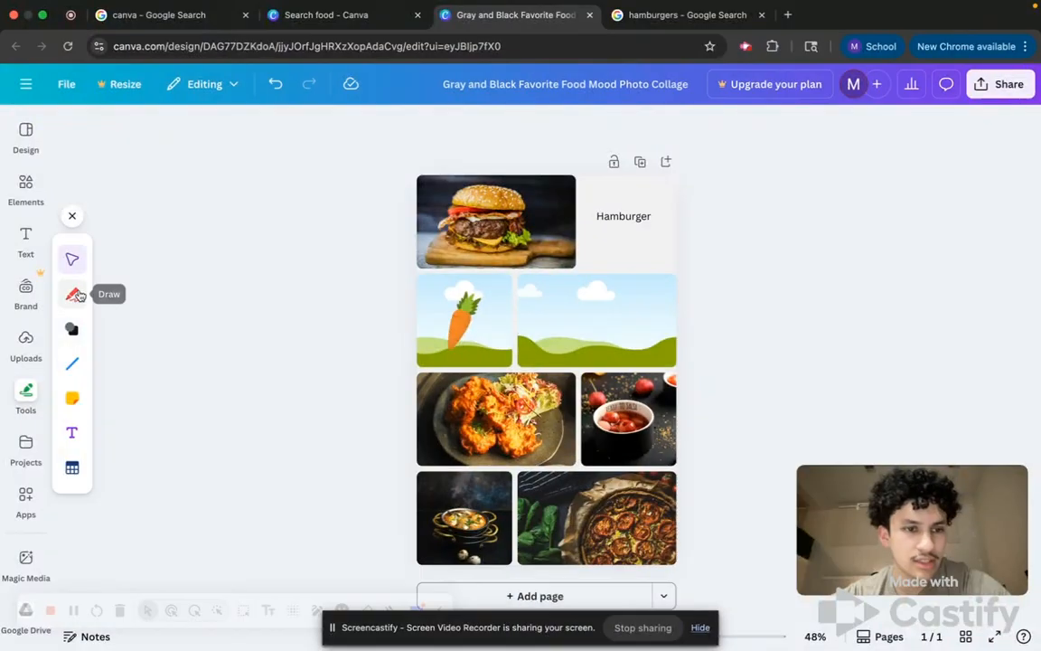
{"action": "left_click", "coordinate": [72, 294]}
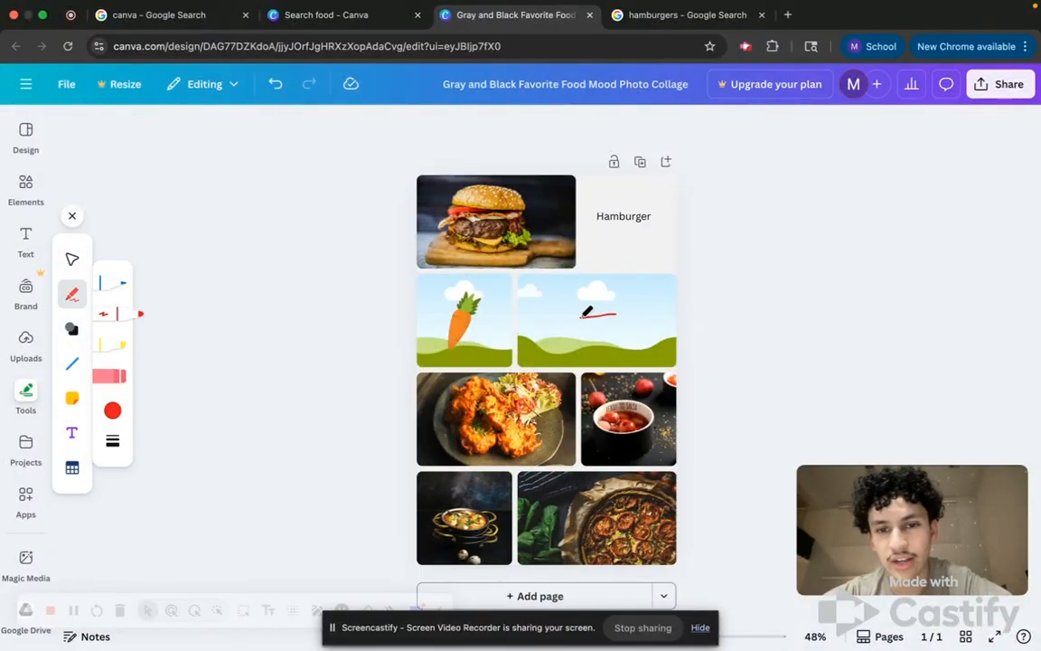
{"action": "left_click_drag", "start_coordinate": [622, 307], "coordinate": [596, 310]}
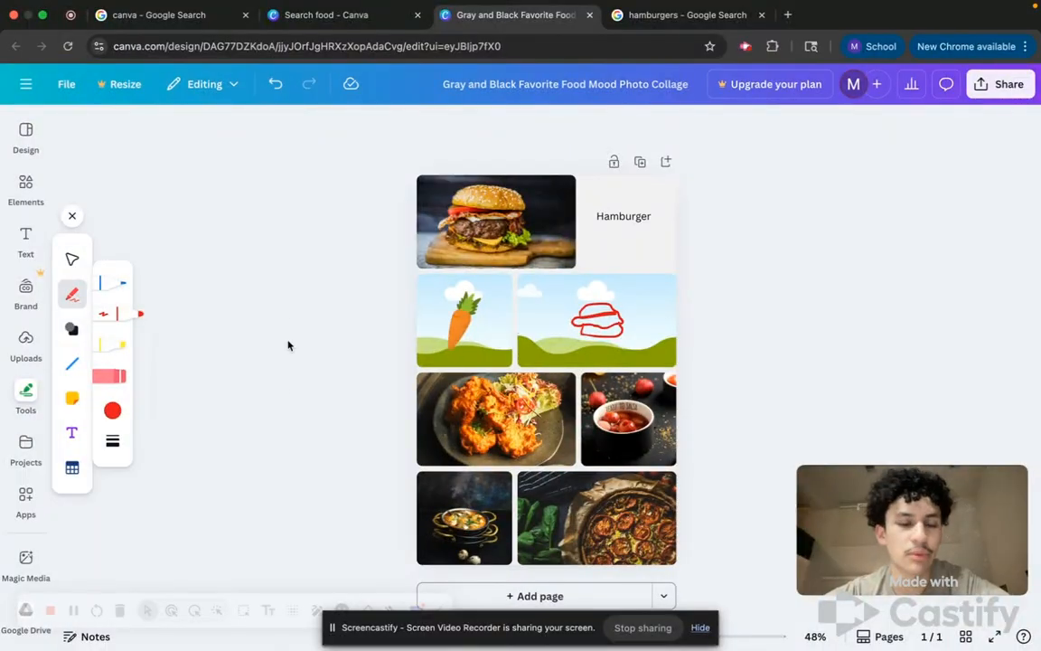
Browse the Projects, Brand, Text and Design panels, then collapse the side panel.
{"action": "left_click", "coordinate": [25, 443]}
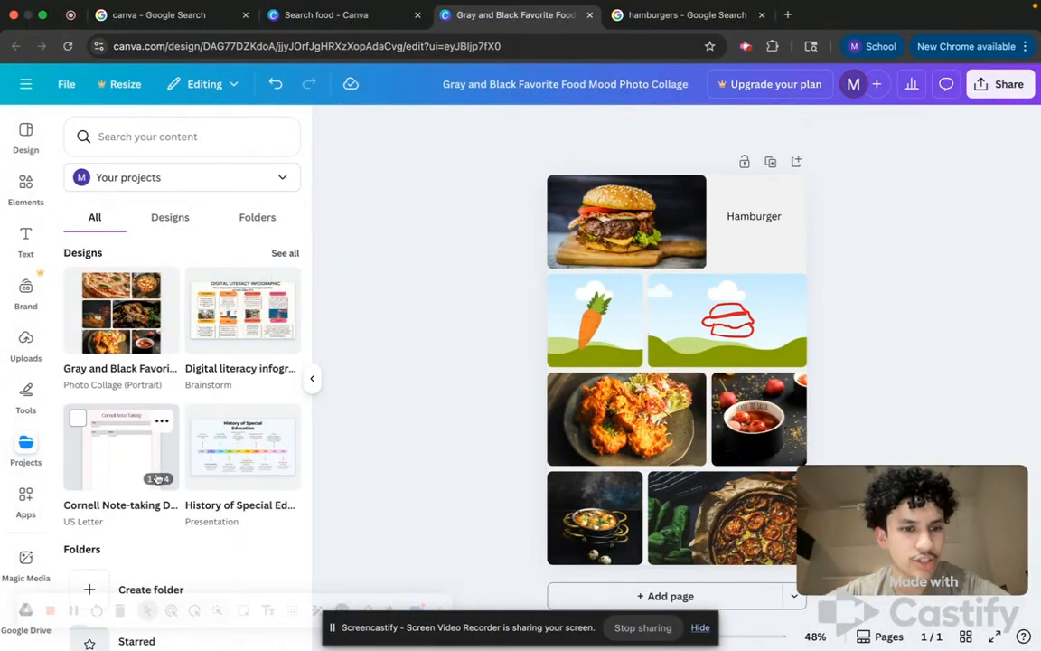
{"action": "scroll", "coordinate": [159, 452], "scroll_direction": "down", "scroll_amount": 2}
{"action": "scroll", "coordinate": [215, 343], "scroll_direction": "up", "scroll_amount": 2}
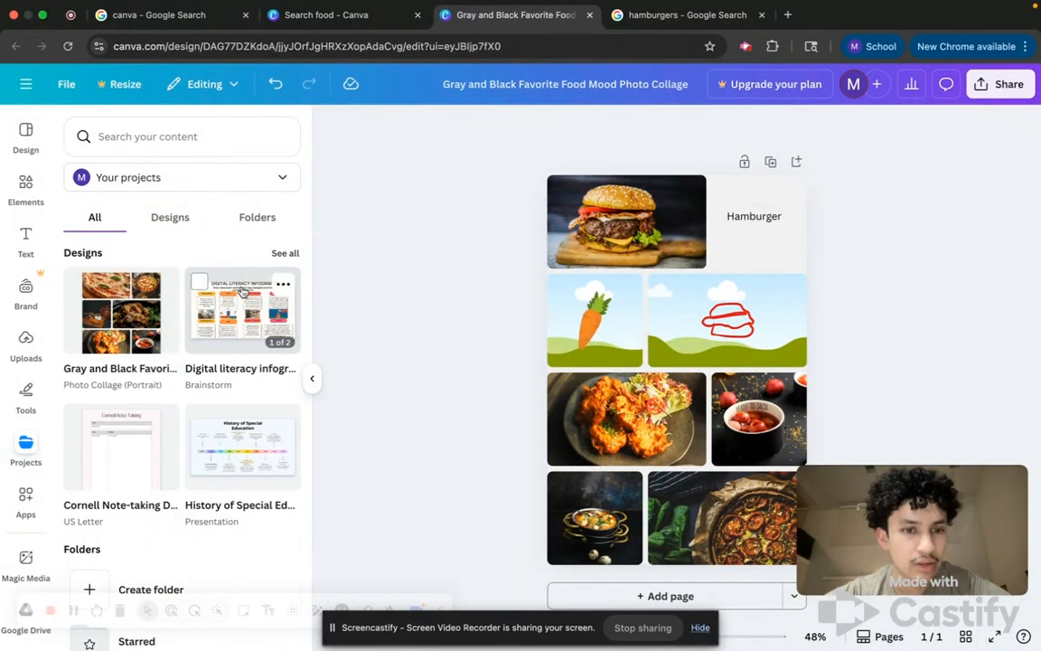
{"action": "scroll", "coordinate": [237, 379], "scroll_direction": "down", "scroll_amount": 3}
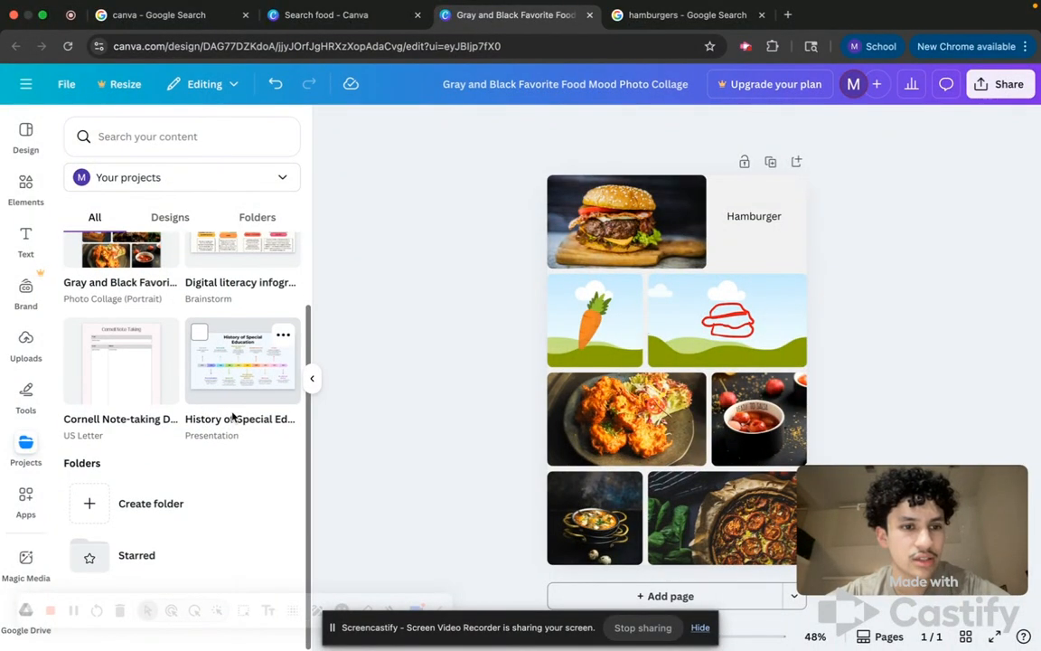
{"action": "scroll", "coordinate": [233, 416], "scroll_direction": "up", "scroll_amount": 3}
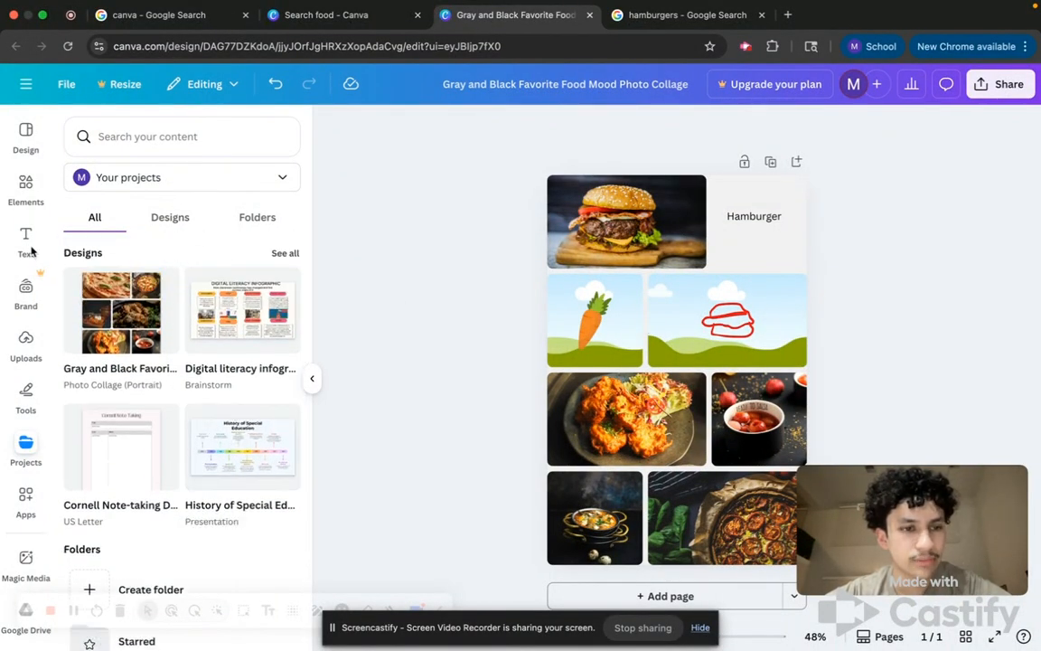
{"action": "left_click", "coordinate": [26, 287]}
{"action": "left_click", "coordinate": [26, 237]}
{"action": "left_click", "coordinate": [20, 136]}
{"action": "scroll", "coordinate": [155, 397], "scroll_direction": "down", "scroll_amount": 5}
{"action": "scroll", "coordinate": [156, 398], "scroll_direction": "up", "scroll_amount": 5}
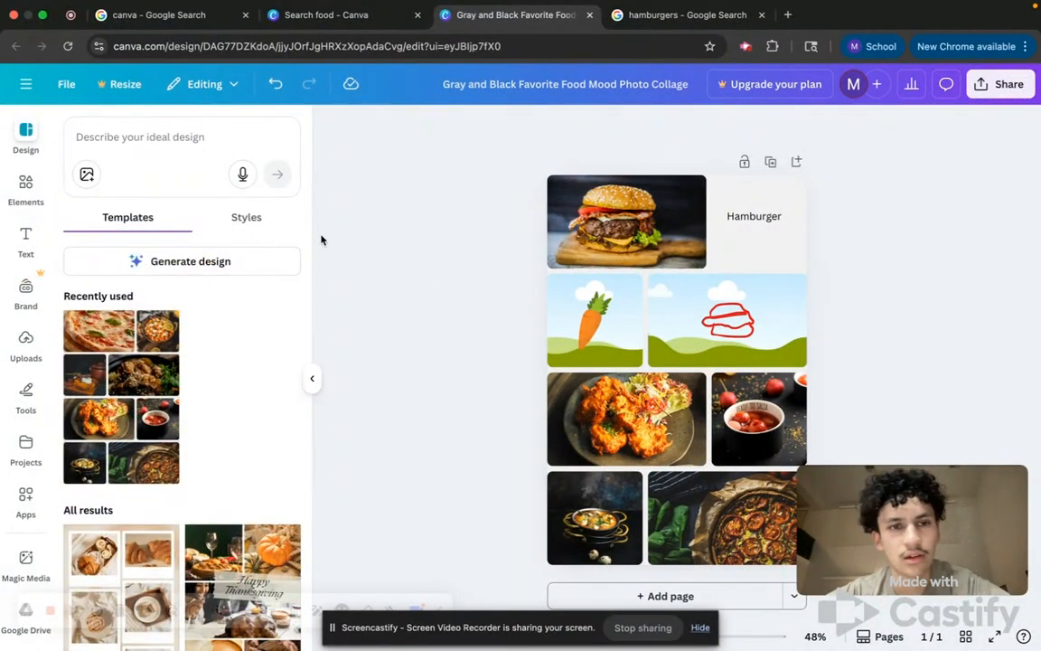
{"action": "left_click", "coordinate": [312, 378]}
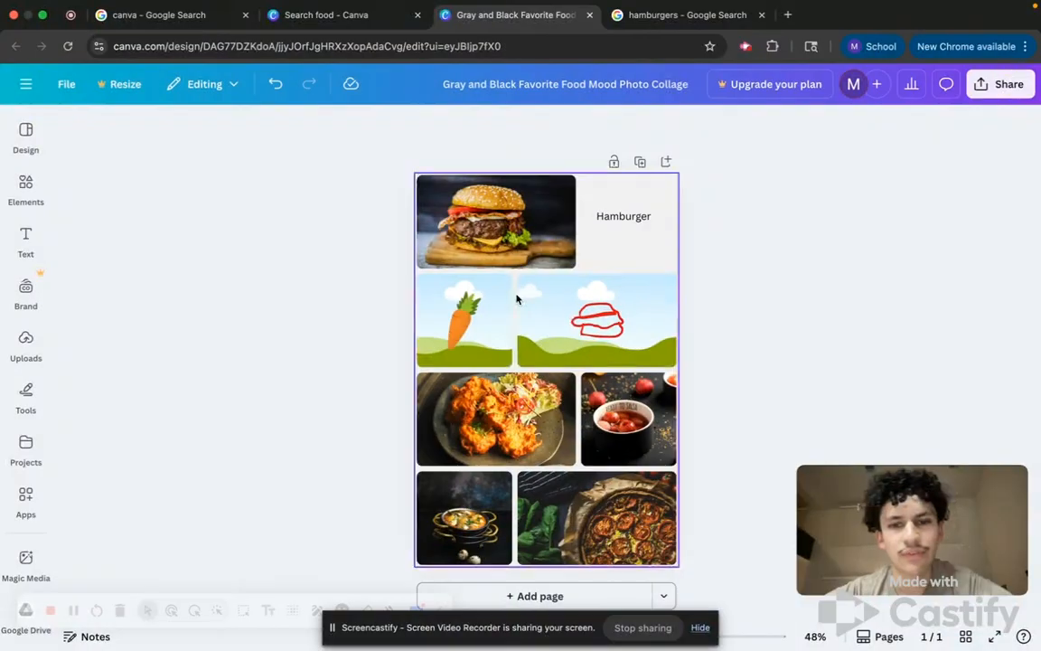
Undo the last drawing stroke and redo it.
{"action": "left_click", "coordinate": [274, 85]}
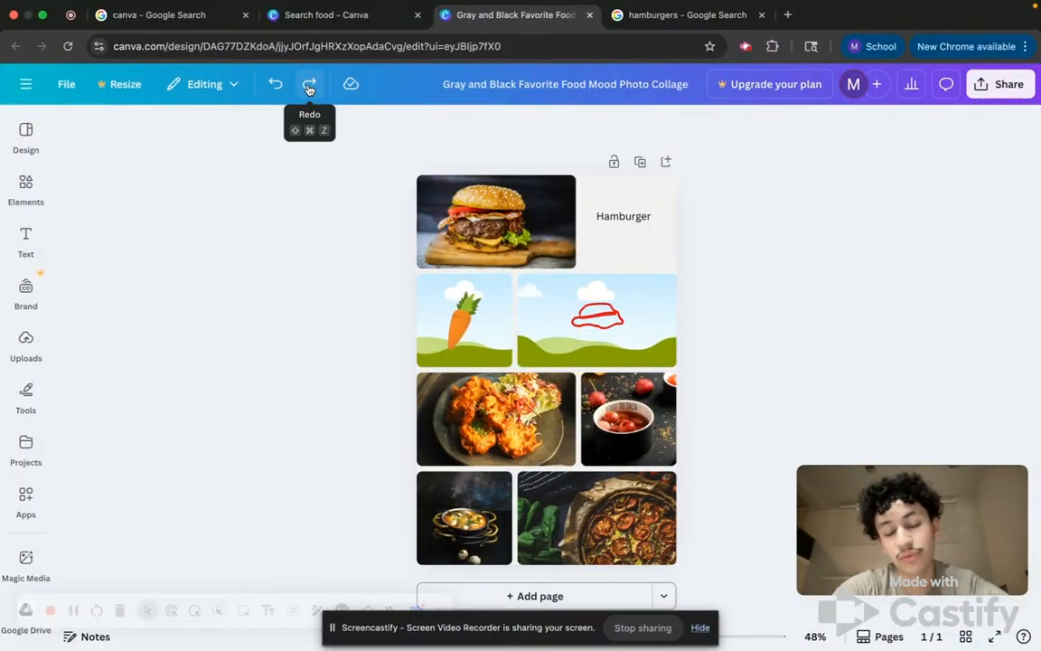
{"action": "left_click", "coordinate": [308, 87]}
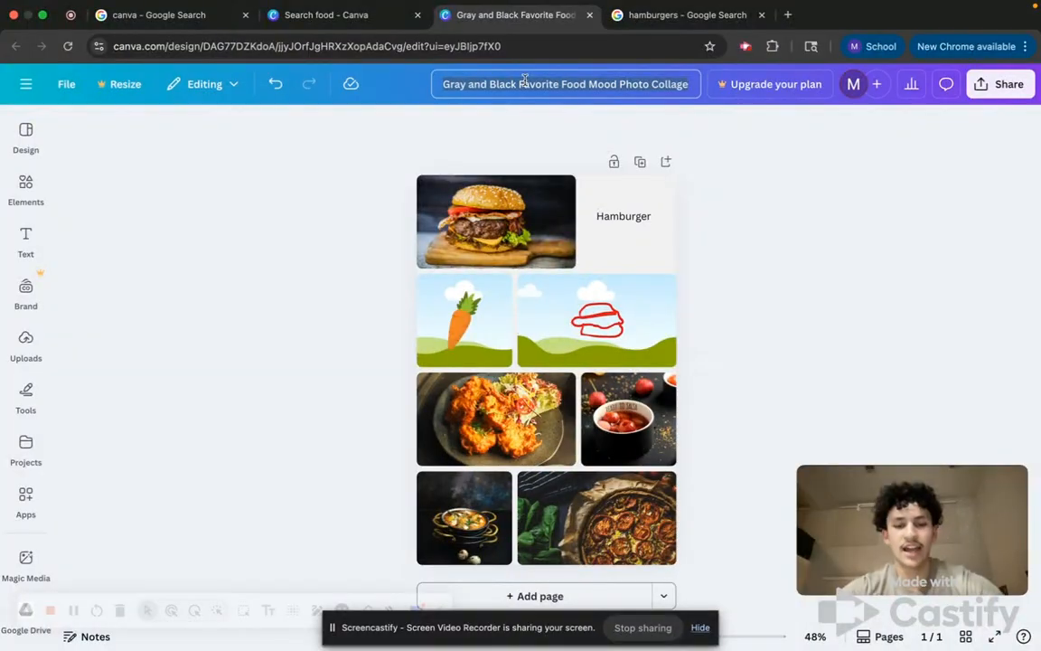
Rename the design Lesson Plan.
{"action": "type", "text": "Lesson Plan"}
{"action": "key", "text": "Return"}
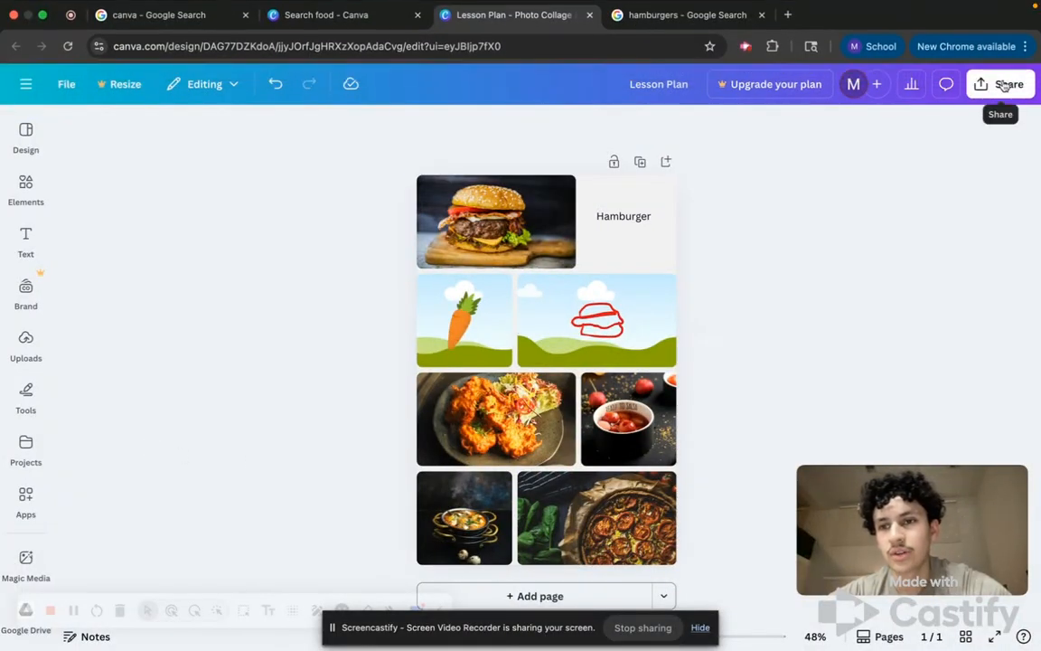
Open the share dialog and view the list for adding people.
{"action": "left_click", "coordinate": [1004, 84]}
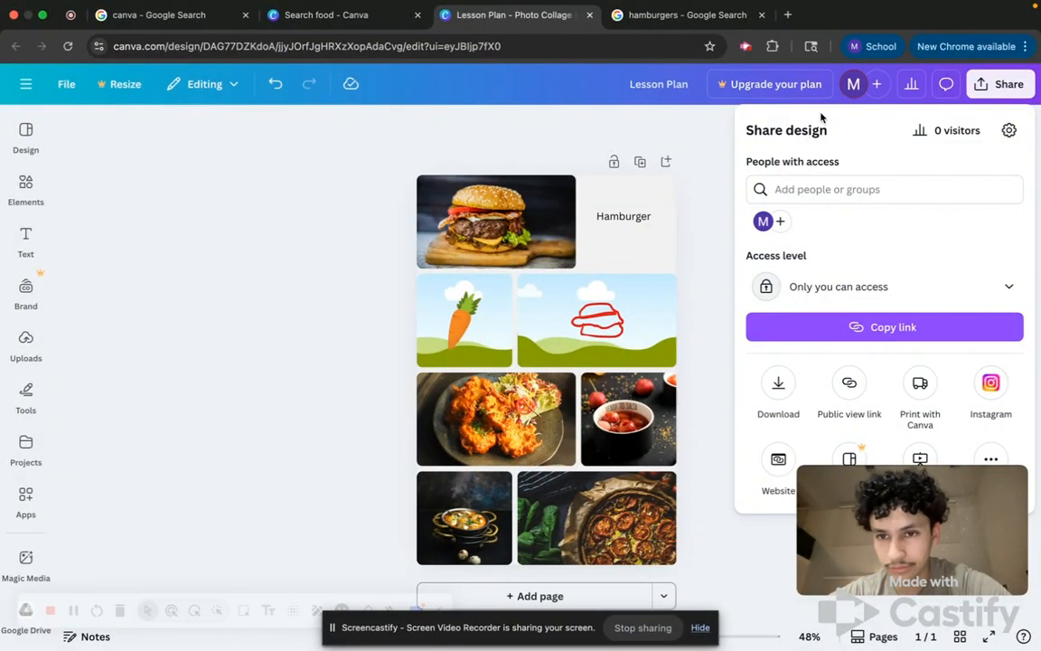
{"action": "left_click", "coordinate": [827, 188]}
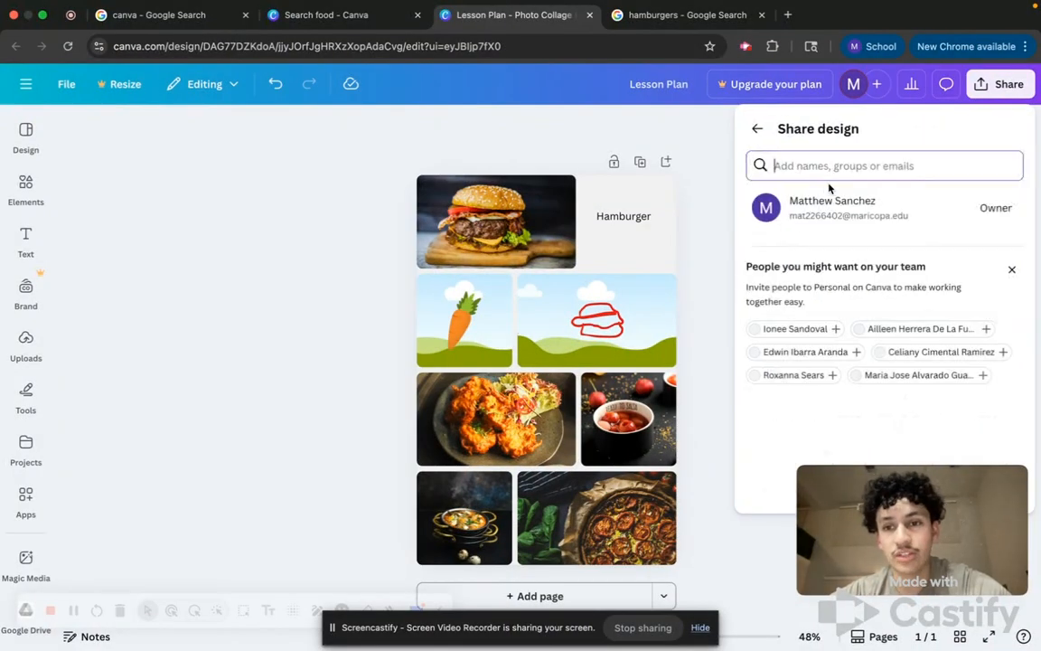
{"action": "left_click", "coordinate": [758, 131]}
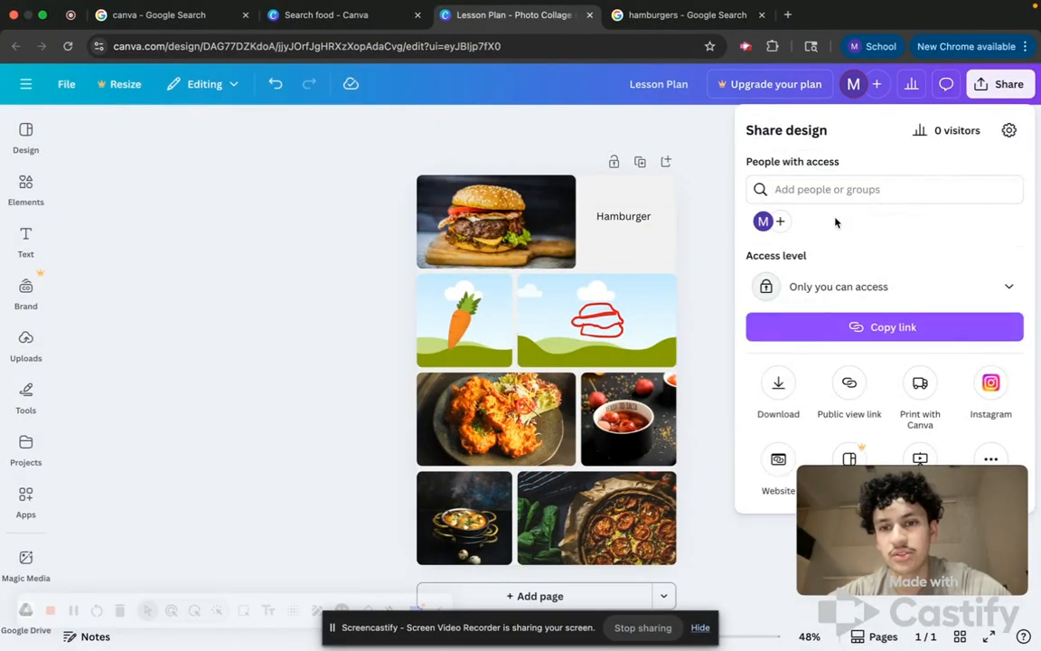
Set the design's share access level to Anyone with the link and close the share dialog.
{"action": "left_click", "coordinate": [837, 287]}
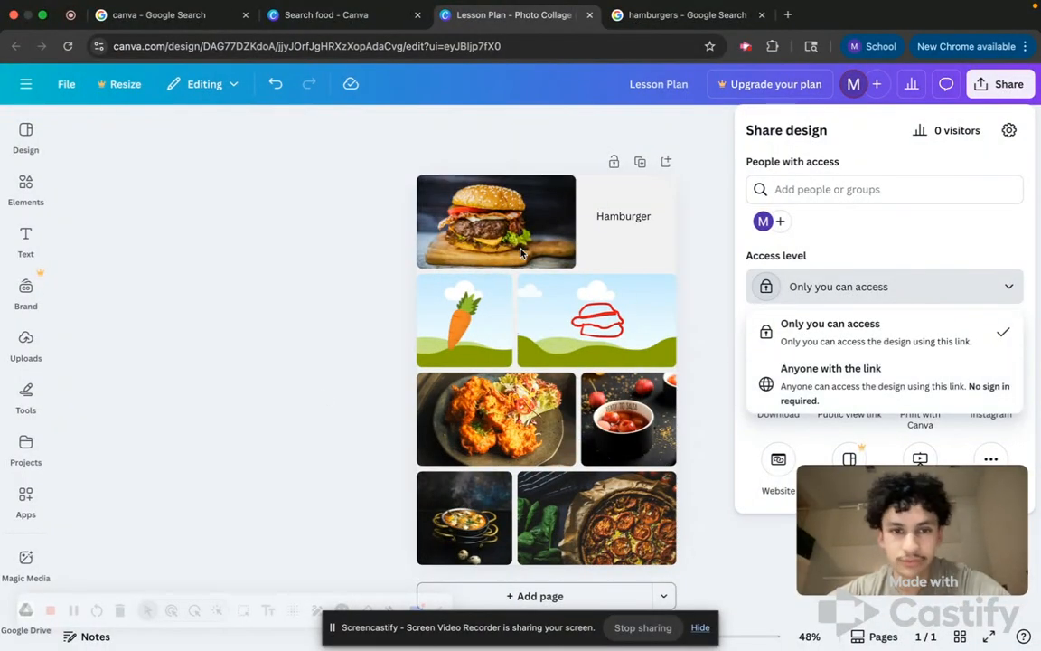
{"action": "left_click", "coordinate": [310, 409]}
{"action": "left_click", "coordinate": [1010, 85]}
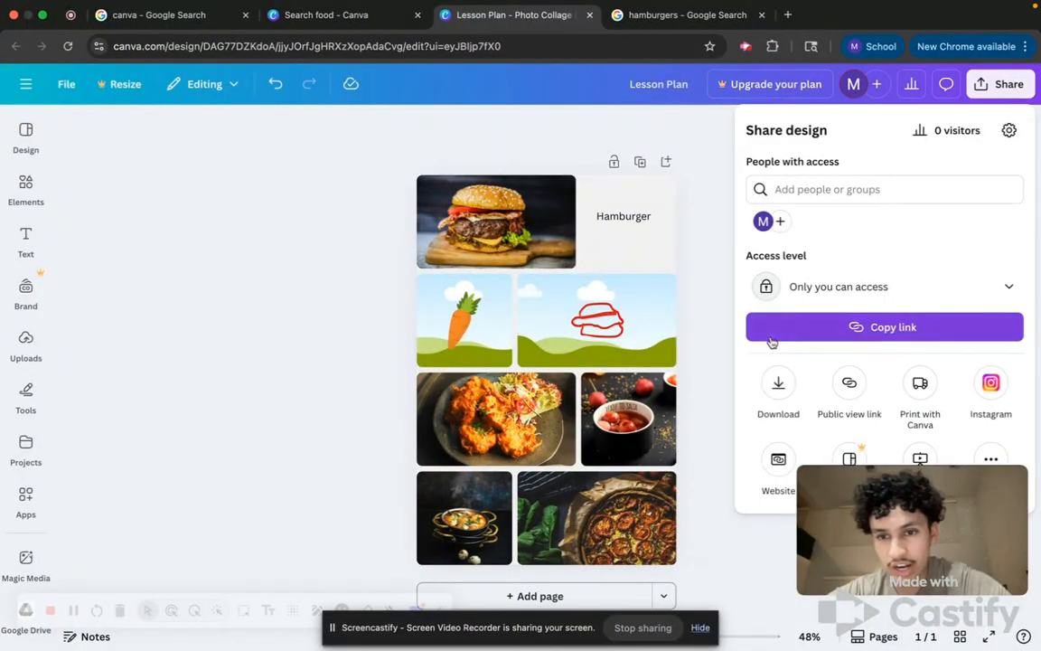
{"action": "left_click", "coordinate": [805, 286]}
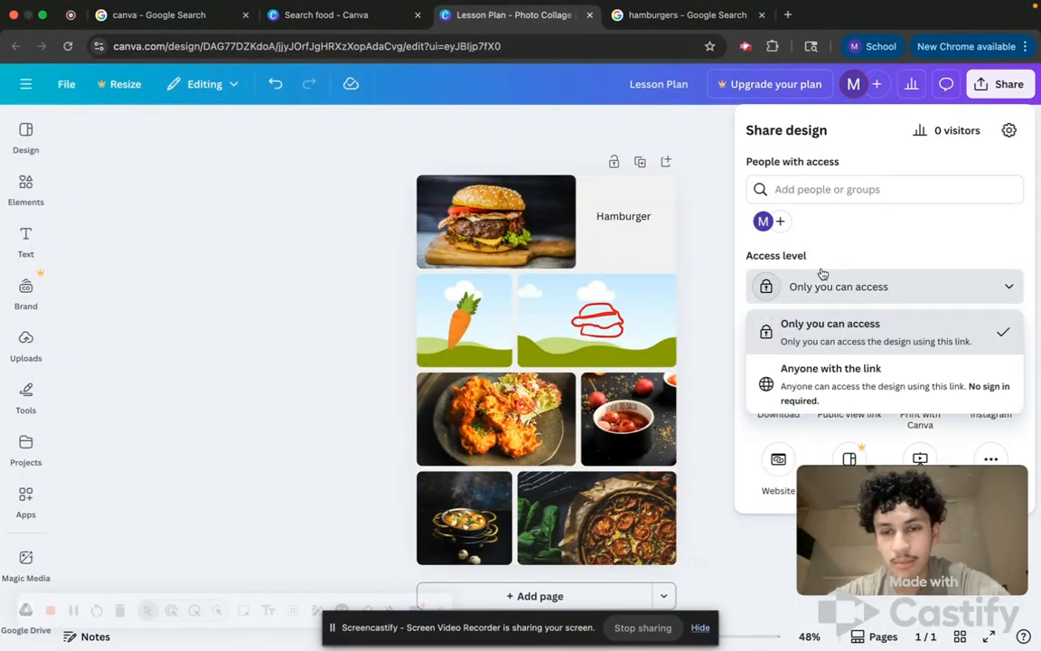
{"action": "left_click", "coordinate": [796, 403]}
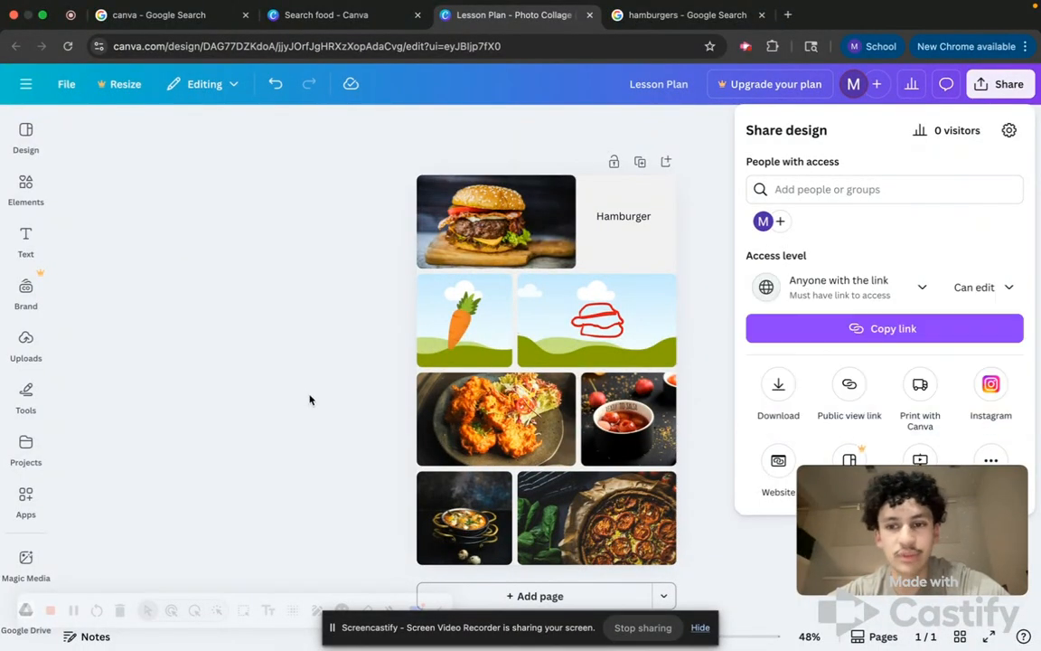
{"action": "left_click", "coordinate": [300, 394]}
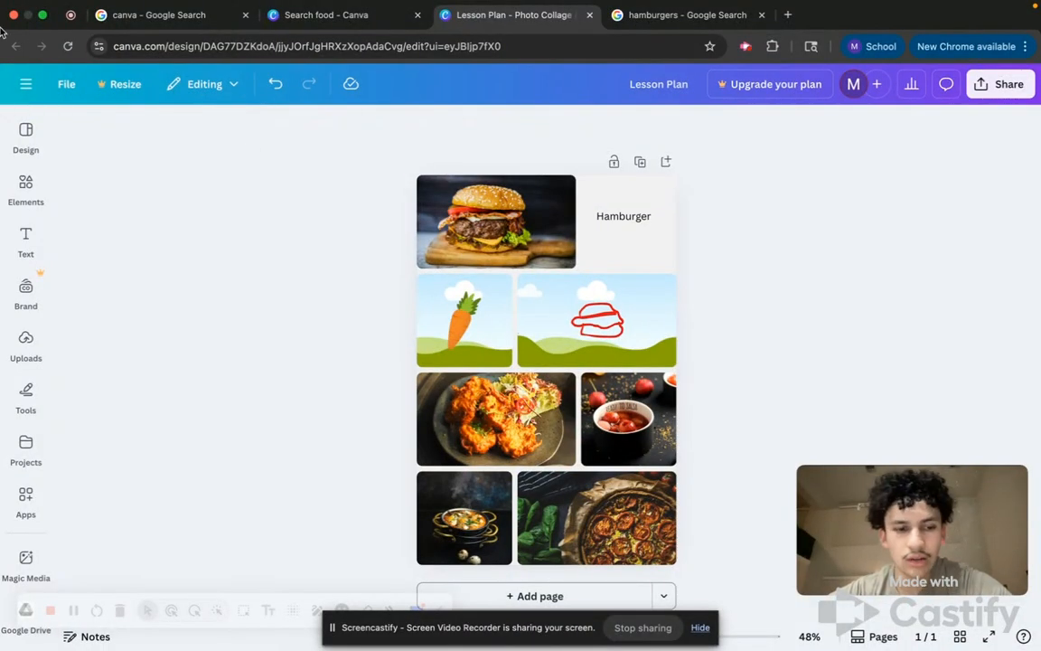
Return to the Canva home page, close the offer popup, and search your designs for animals.
{"action": "left_click", "coordinate": [25, 83]}
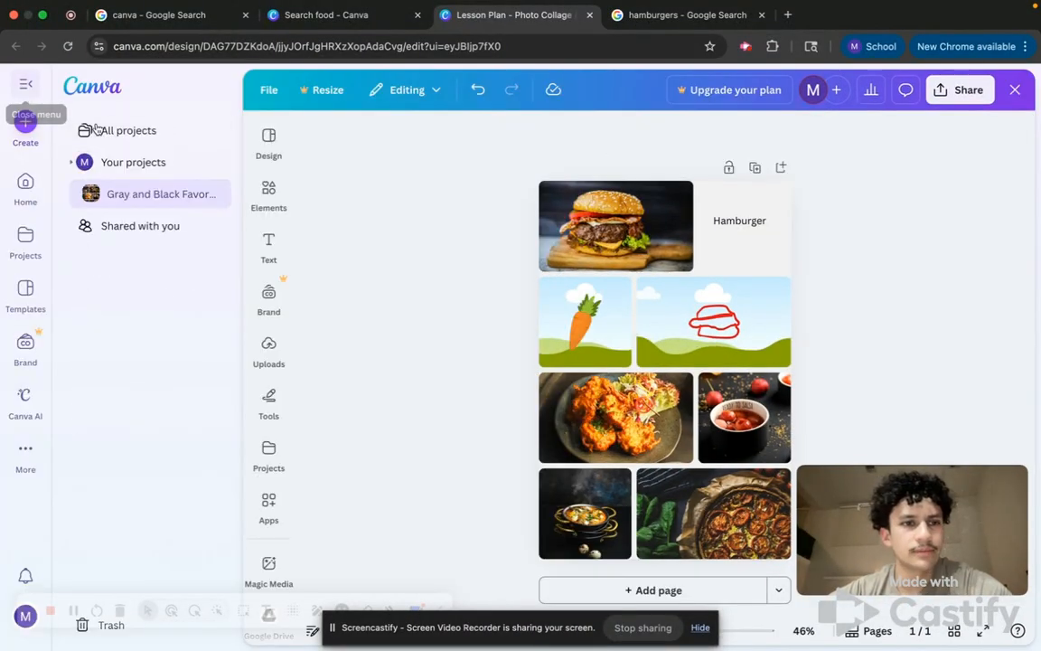
{"action": "left_click", "coordinate": [23, 201]}
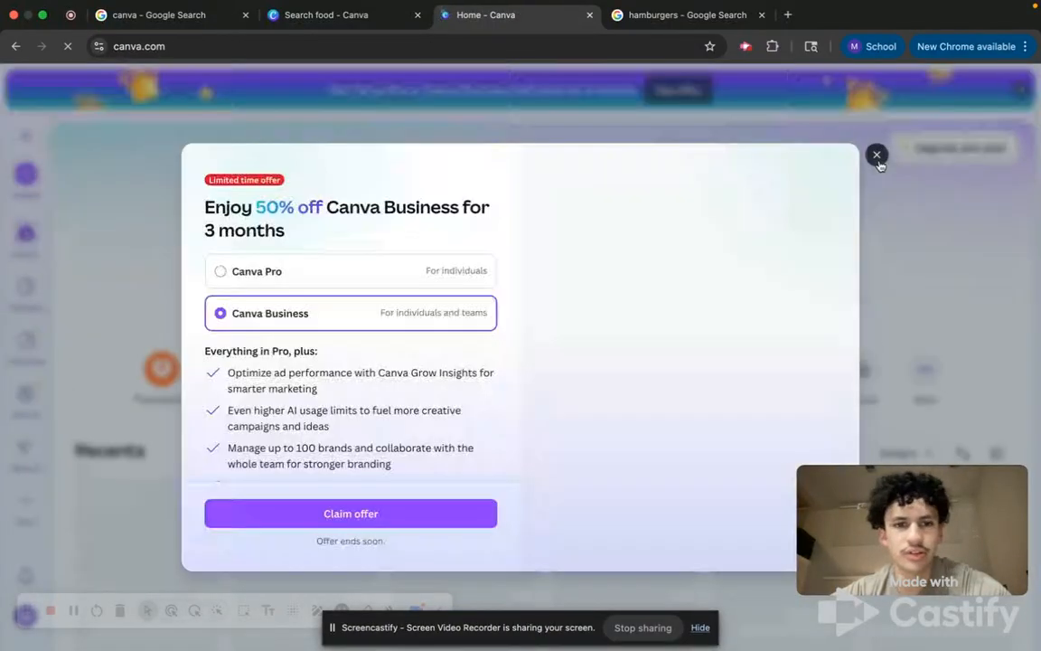
{"action": "left_click", "coordinate": [877, 156]}
{"action": "left_click", "coordinate": [488, 264]}
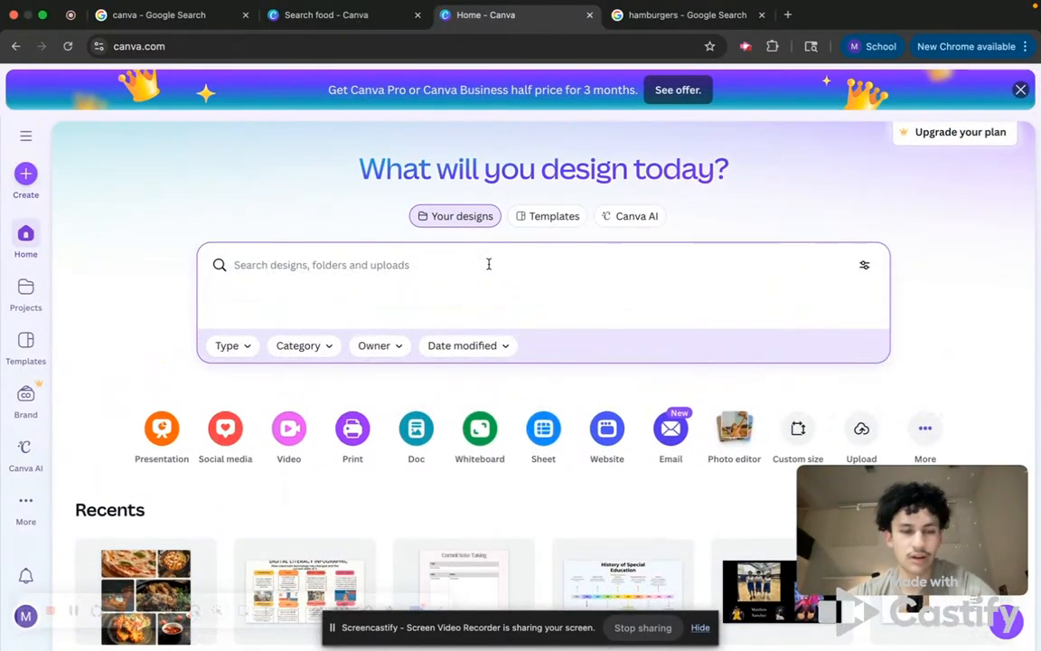
{"action": "type", "text": "animals"}
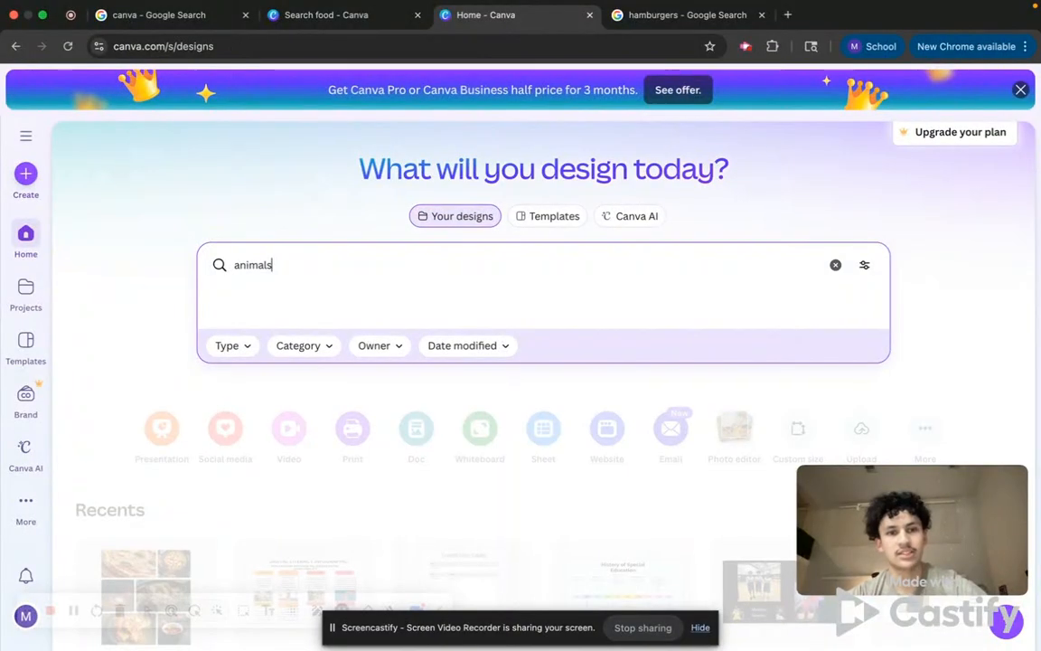
{"action": "key", "text": "Return"}
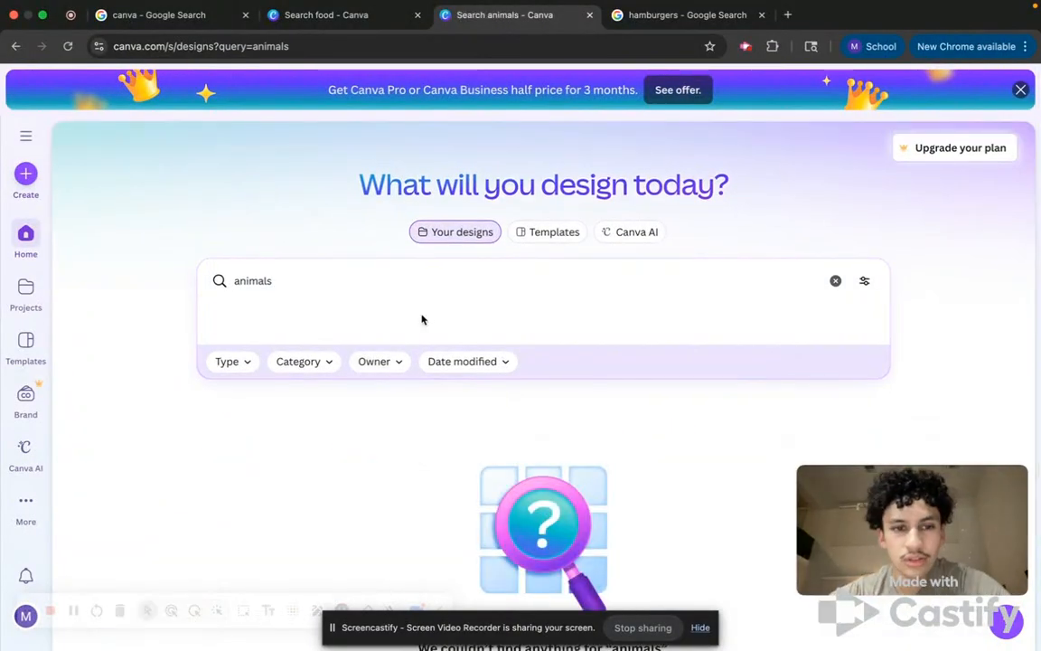
{"action": "left_click", "coordinate": [442, 284]}
{"action": "left_click", "coordinate": [430, 305]}
{"action": "left_click", "coordinate": [371, 284]}
{"action": "key", "text": "Return"}
{"action": "scroll", "coordinate": [351, 346], "scroll_direction": "down", "scroll_amount": 2}
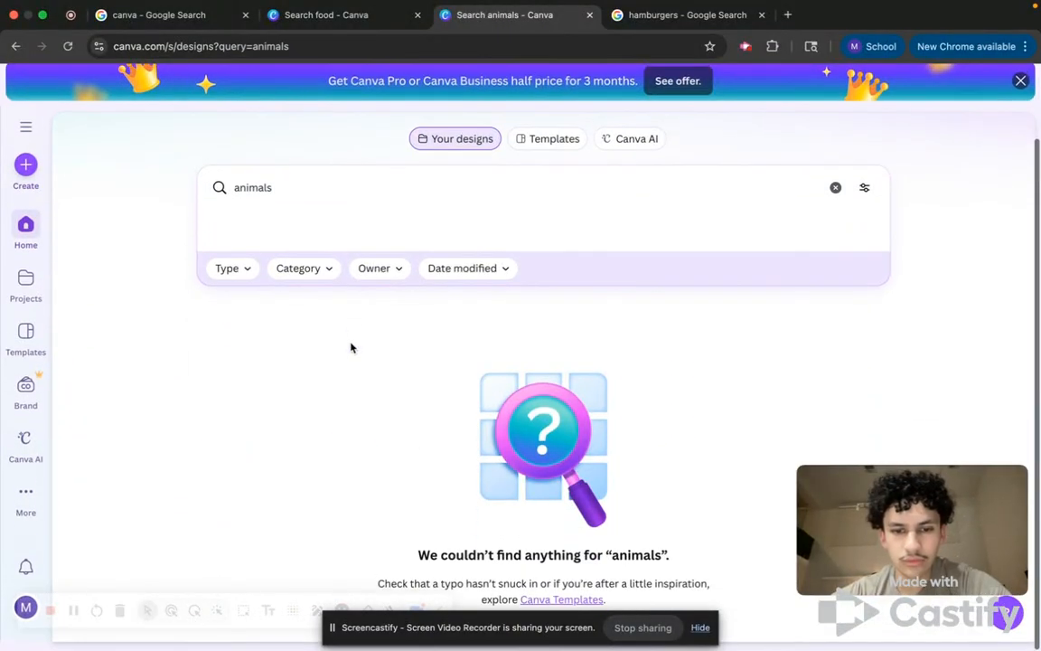
{"action": "scroll", "coordinate": [350, 347], "scroll_direction": "up", "scroll_amount": 1}
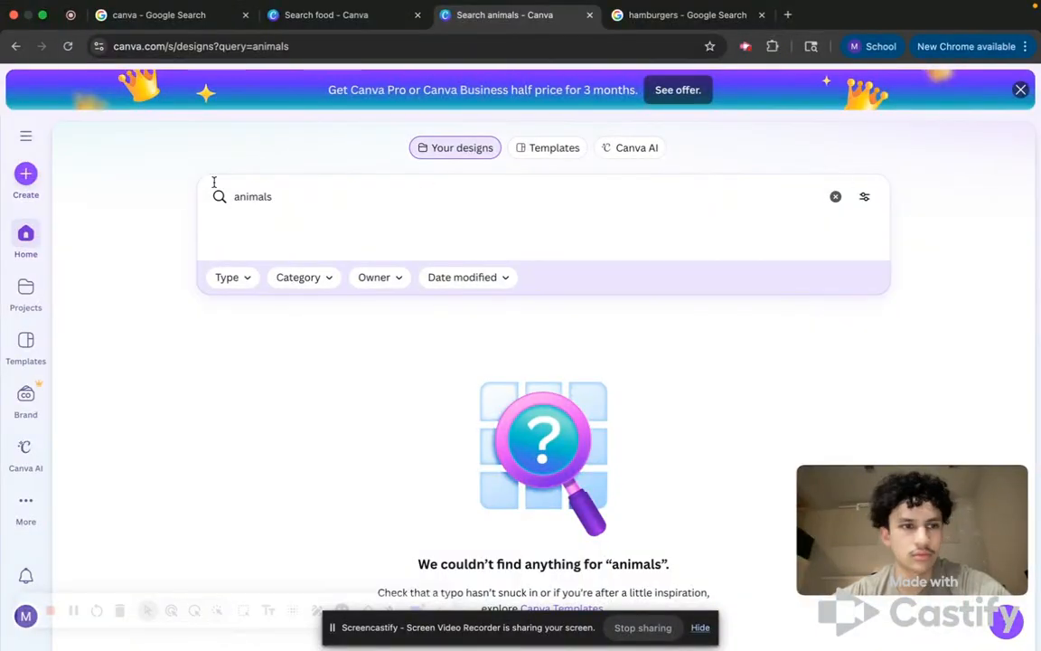
Search your designs for food.
{"action": "left_click", "coordinate": [35, 228]}
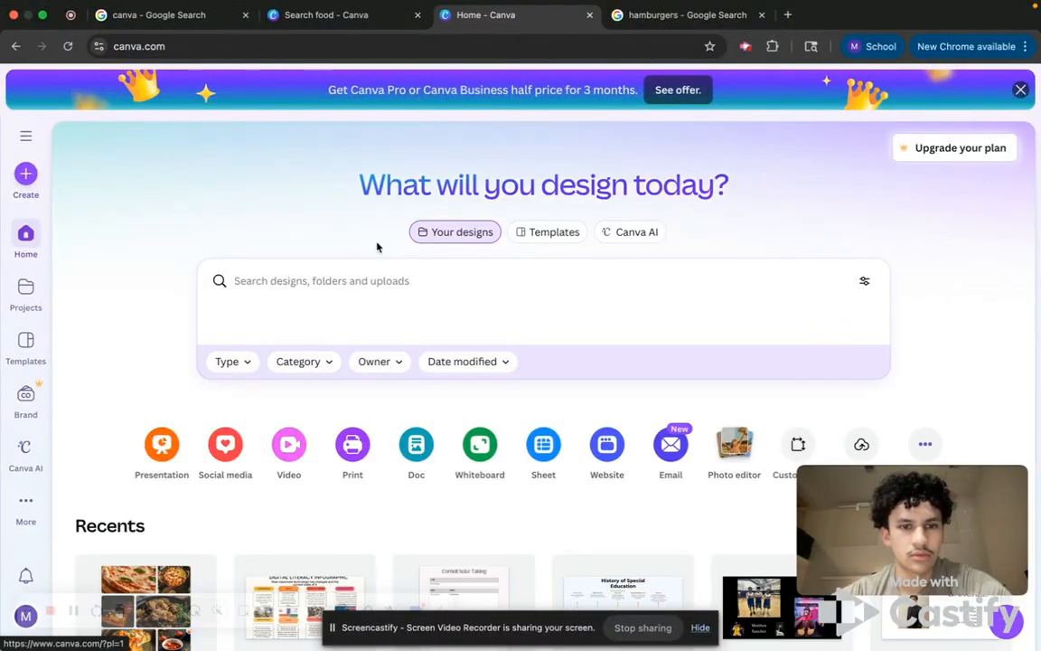
{"action": "left_click", "coordinate": [382, 291]}
{"action": "type", "text": "spo"}
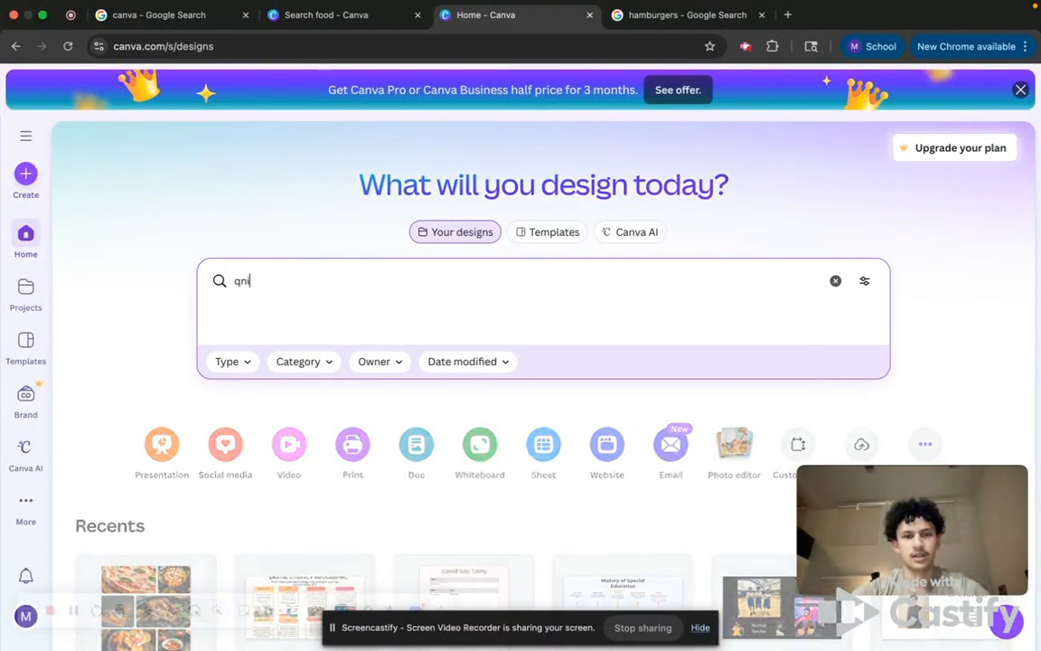
{"action": "key", "text": "BackSpace"}
{"action": "key", "text": "BackSpace"}
{"action": "key", "text": "BackSpace"}
{"action": "type", "text": "food"}
{"action": "key", "text": "Return"}
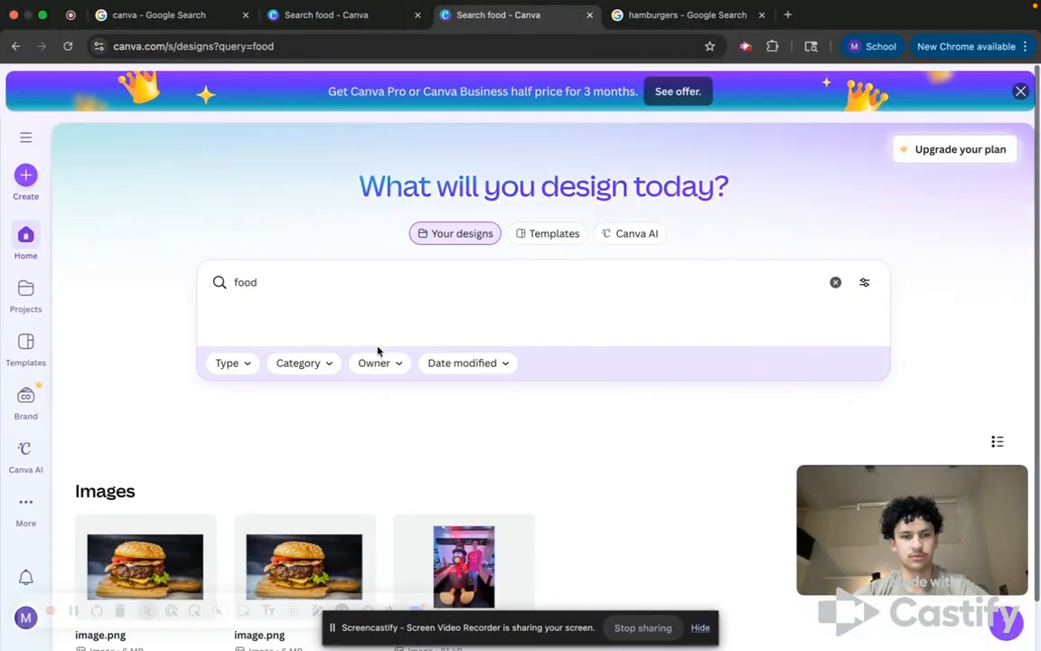
Switch to templates and search them for animals.
{"action": "key", "text": "BackSpace"}
{"action": "key", "text": "BackSpace"}
{"action": "key", "text": "BackSpace"}
{"action": "key", "text": "BackSpace"}
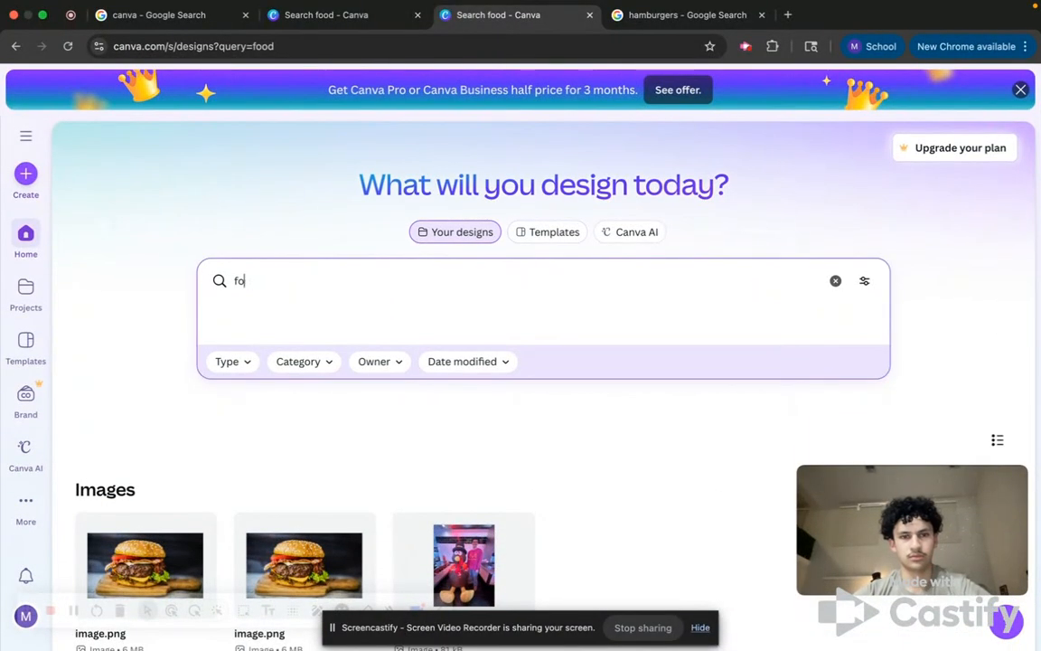
{"action": "left_click", "coordinate": [553, 233]}
{"action": "type", "text": "animals"}
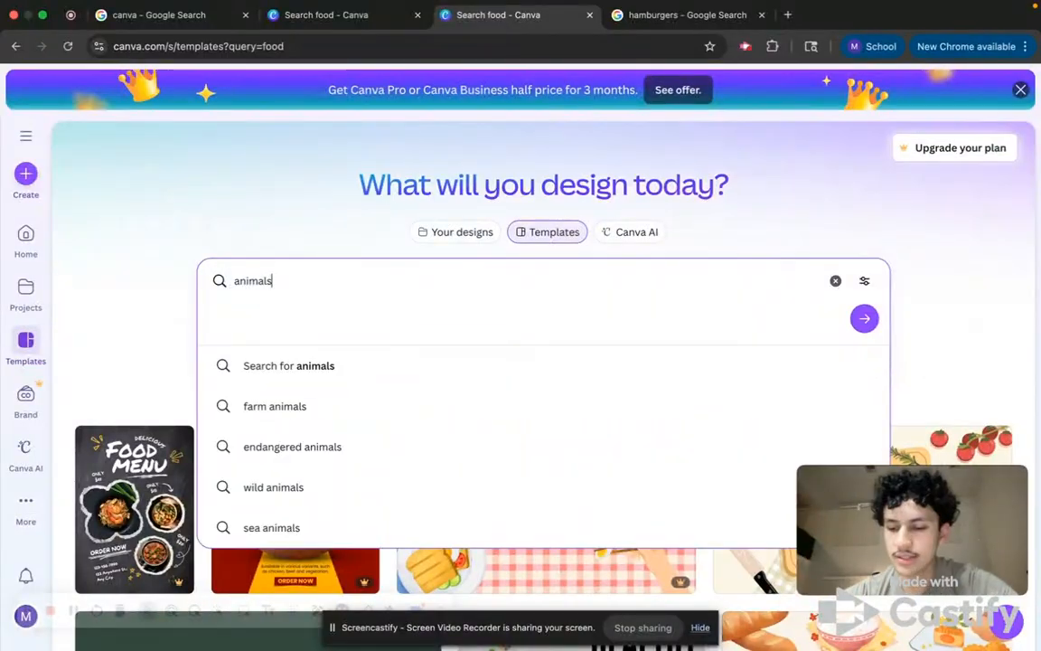
{"action": "key", "text": "Return"}
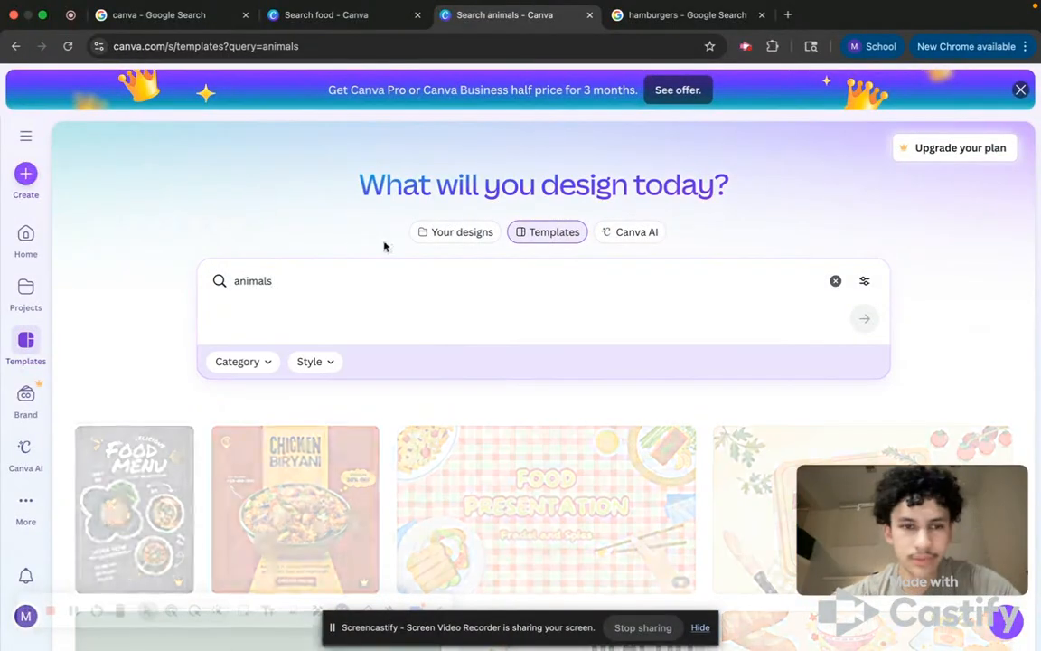
{"action": "scroll", "coordinate": [387, 459], "scroll_direction": "down", "scroll_amount": 8}
{"action": "scroll", "coordinate": [387, 459], "scroll_direction": "down", "scroll_amount": 8}
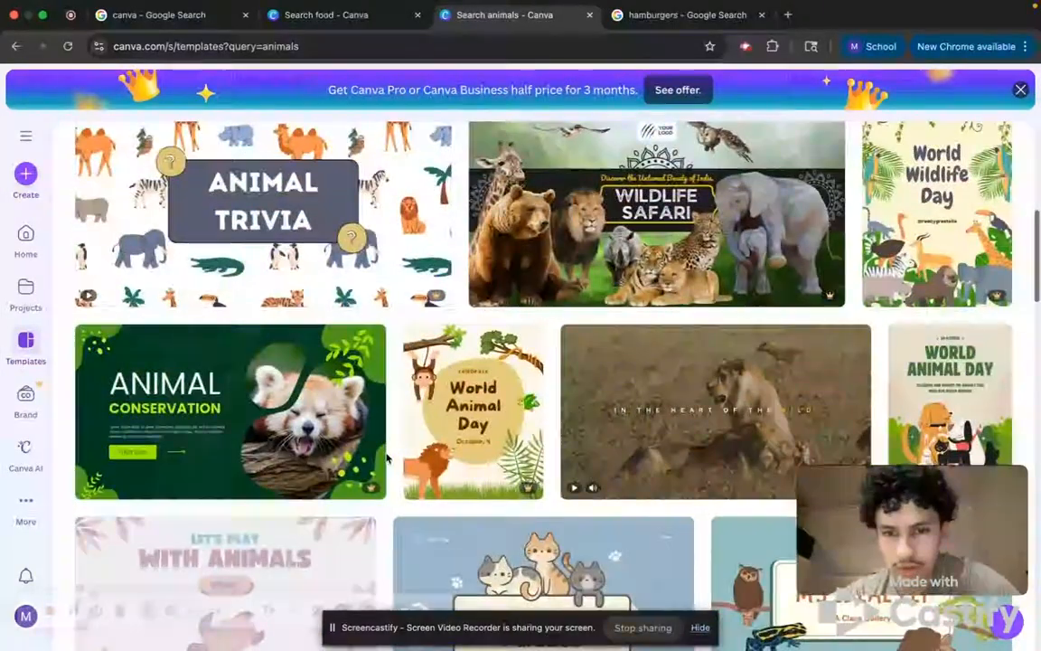
{"action": "scroll", "coordinate": [355, 314], "scroll_direction": "up", "scroll_amount": 15}
Search the templates for space.
{"action": "left_click", "coordinate": [320, 272]}
{"action": "key", "text": "BackSpace"}
{"action": "key", "text": "BackSpace"}
{"action": "key", "text": "BackSpace"}
{"action": "key", "text": "BackSpace"}
{"action": "key", "text": "BackSpace"}
{"action": "key", "text": "BackSpace"}
{"action": "key", "text": "BackSpace"}
{"action": "type", "text": "space"}
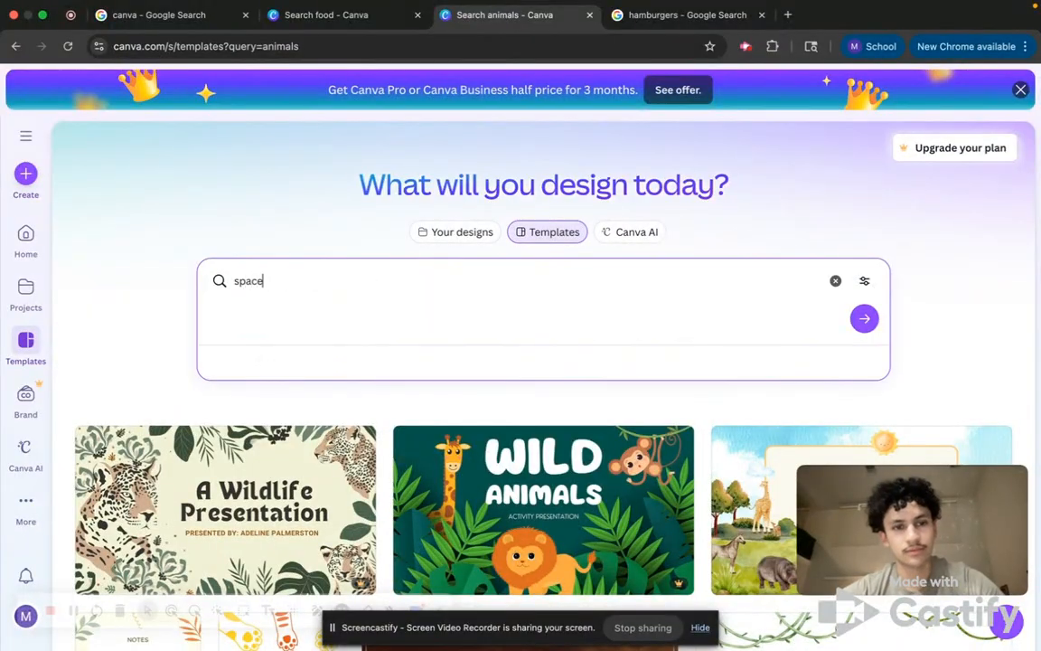
{"action": "key", "text": "Return"}
{"action": "scroll", "coordinate": [501, 355], "scroll_direction": "down", "scroll_amount": 5}
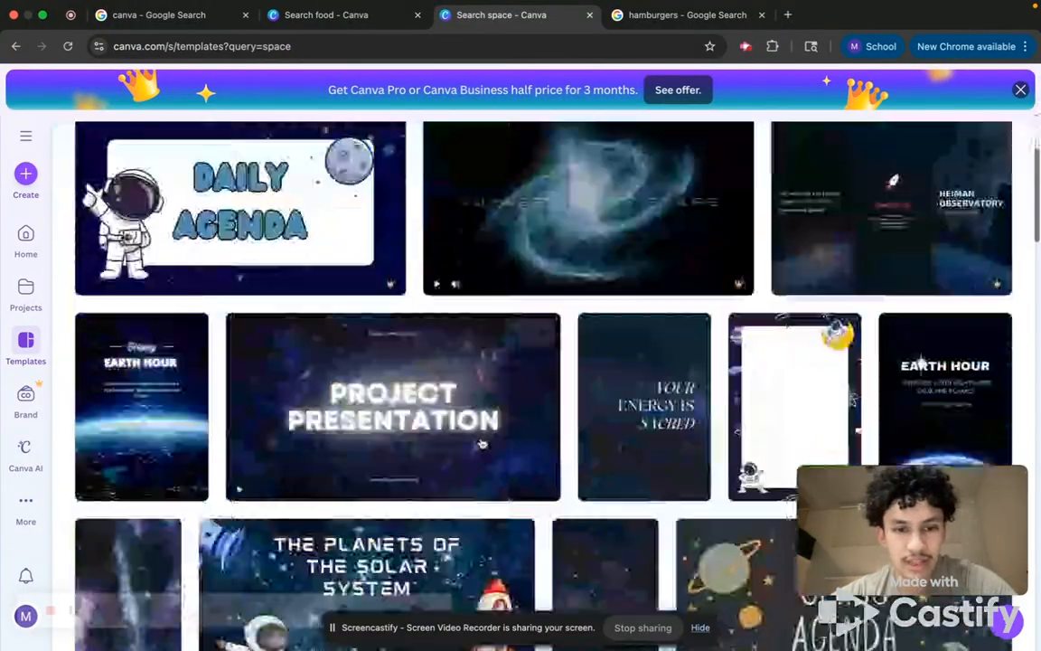
{"action": "scroll", "coordinate": [482, 448], "scroll_direction": "up", "scroll_amount": 10}
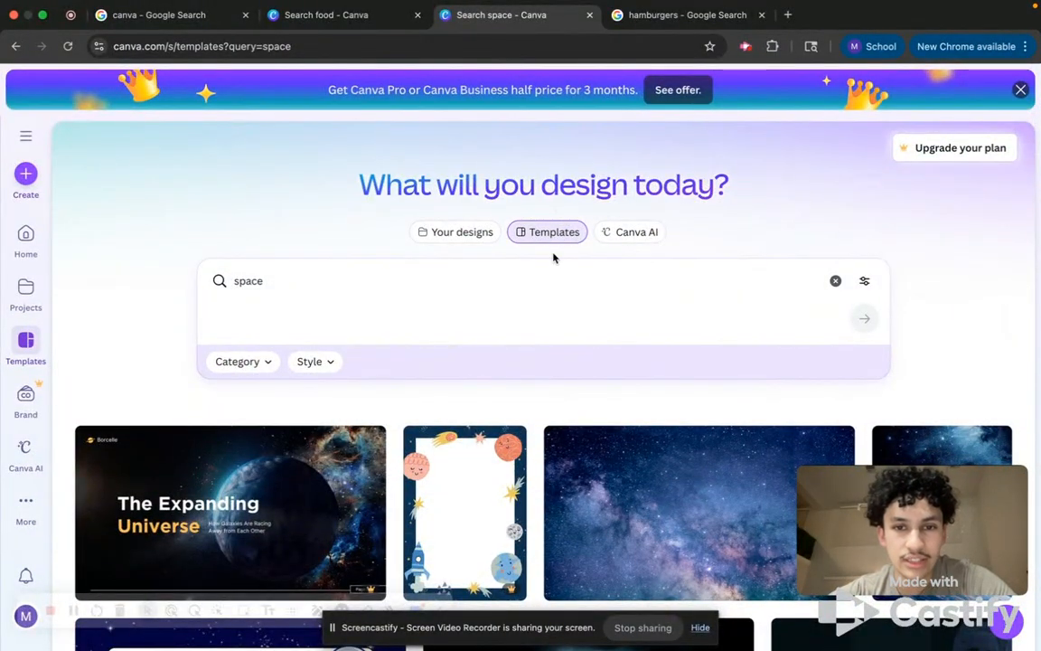
Switch to Canva AI, clear the prompt, and browse its example ideas.
{"action": "left_click", "coordinate": [622, 237]}
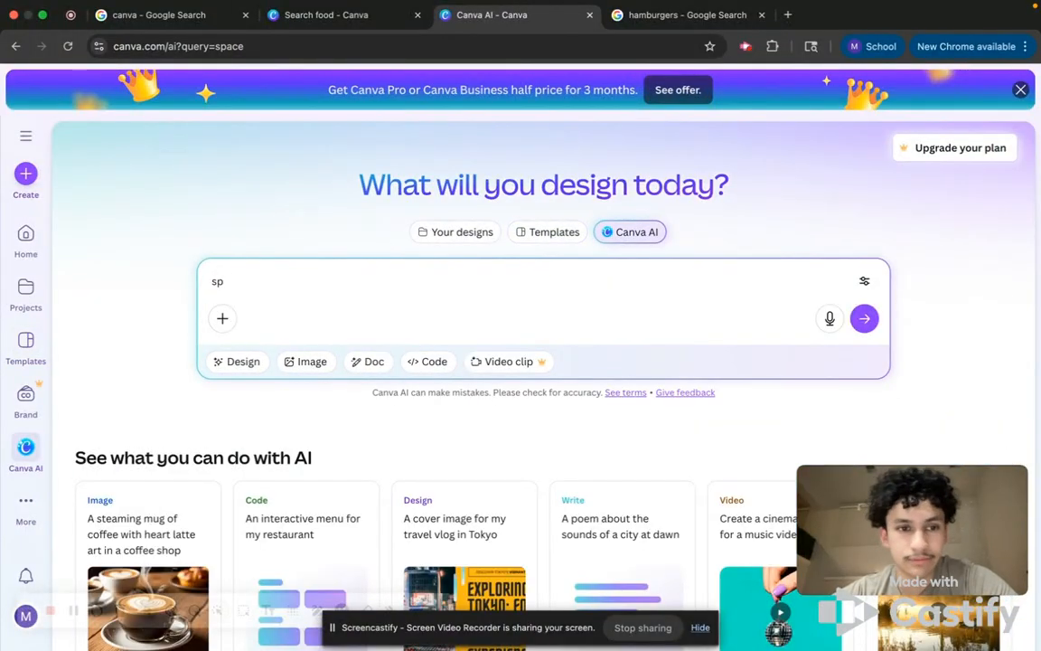
{"action": "key", "text": "BackSpace"}
{"action": "key", "text": "BackSpace"}
{"action": "key", "text": "BackSpace"}
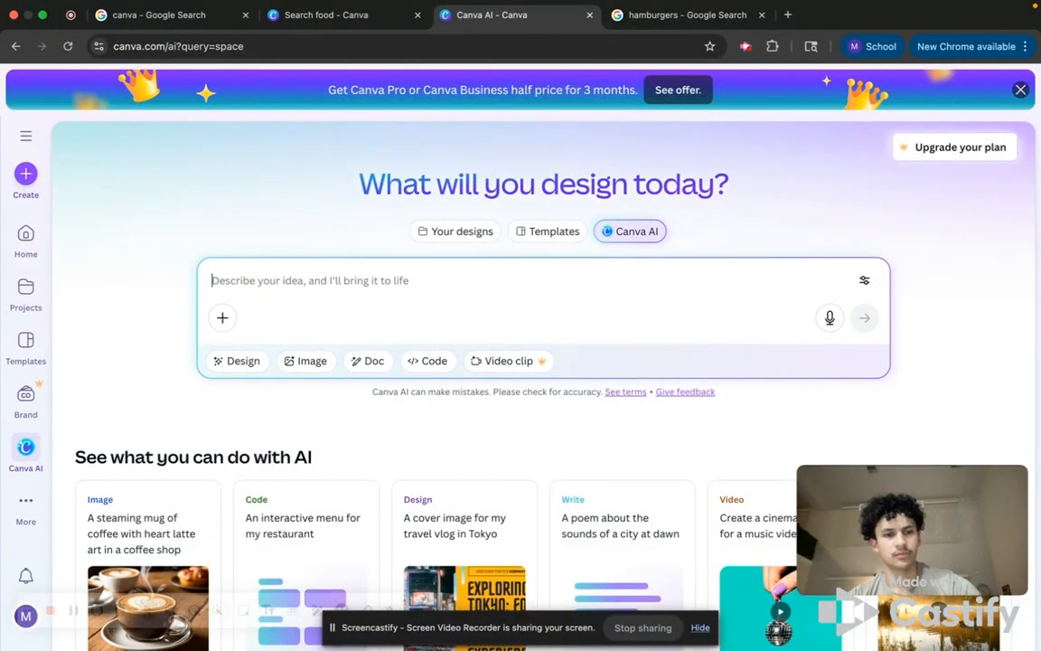
{"action": "scroll", "coordinate": [486, 608], "scroll_direction": "down", "scroll_amount": 3}
{"action": "scroll", "coordinate": [368, 260], "scroll_direction": "down", "scroll_amount": 4}
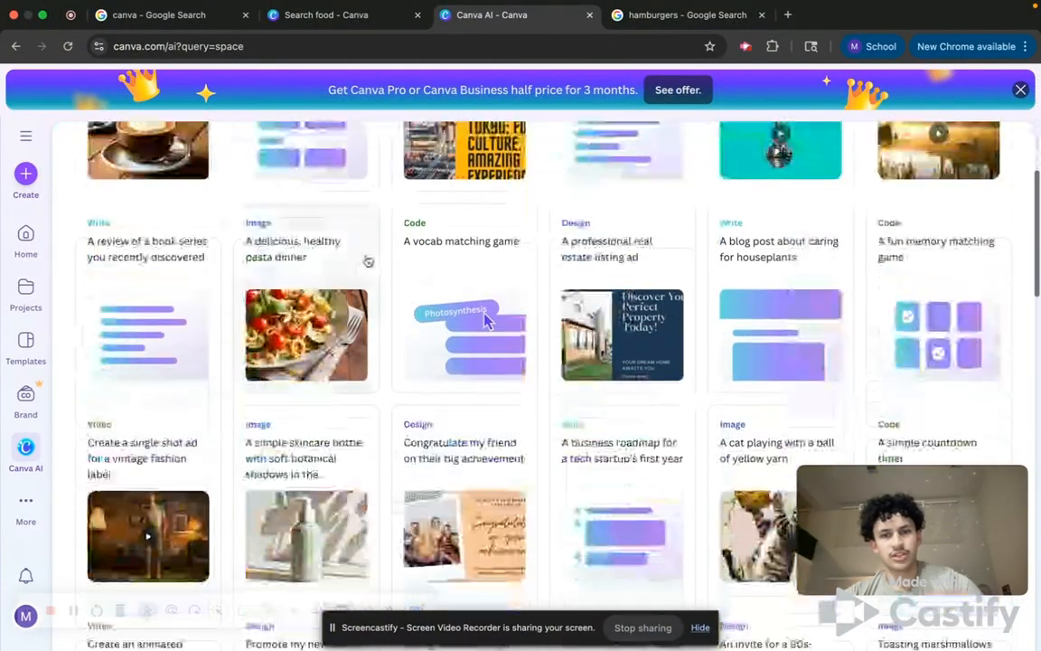
{"action": "scroll", "coordinate": [367, 260], "scroll_direction": "up", "scroll_amount": 7}
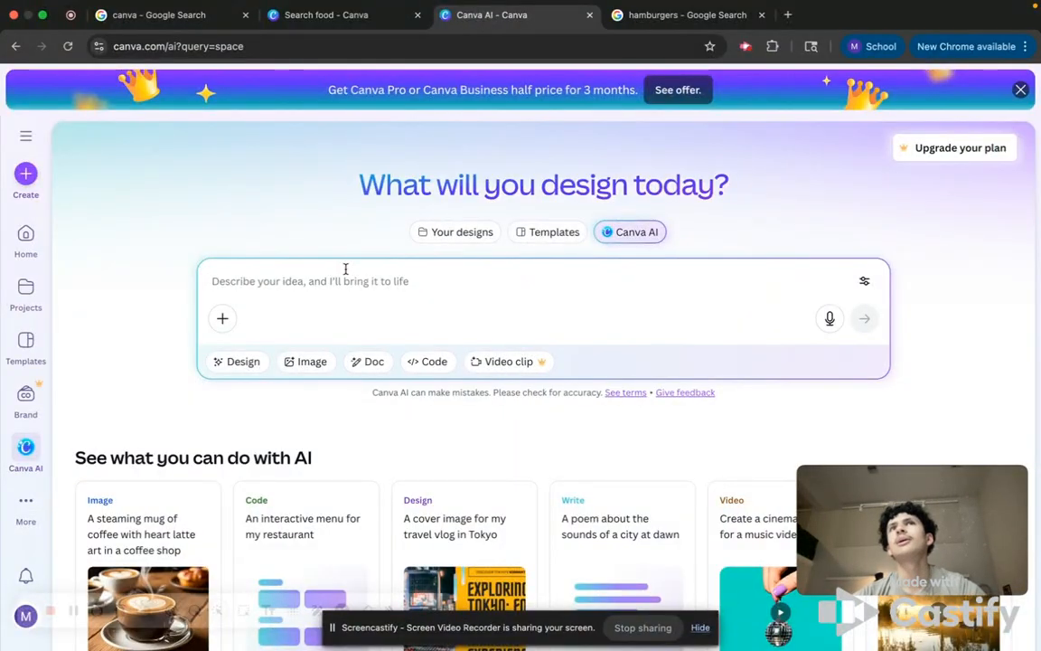
Ask Canva AI to create a Timeline about world war 2.
{"action": "left_click", "coordinate": [345, 268]}
{"action": "type", "text": "Timeli"}
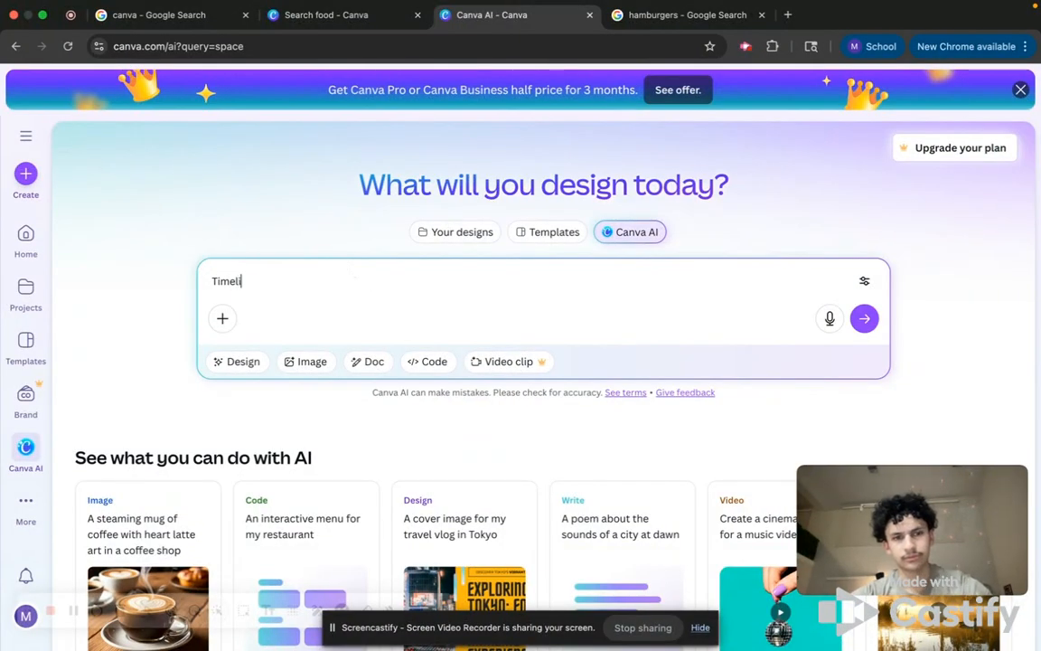
{"action": "type", "text": "ne about world war"}
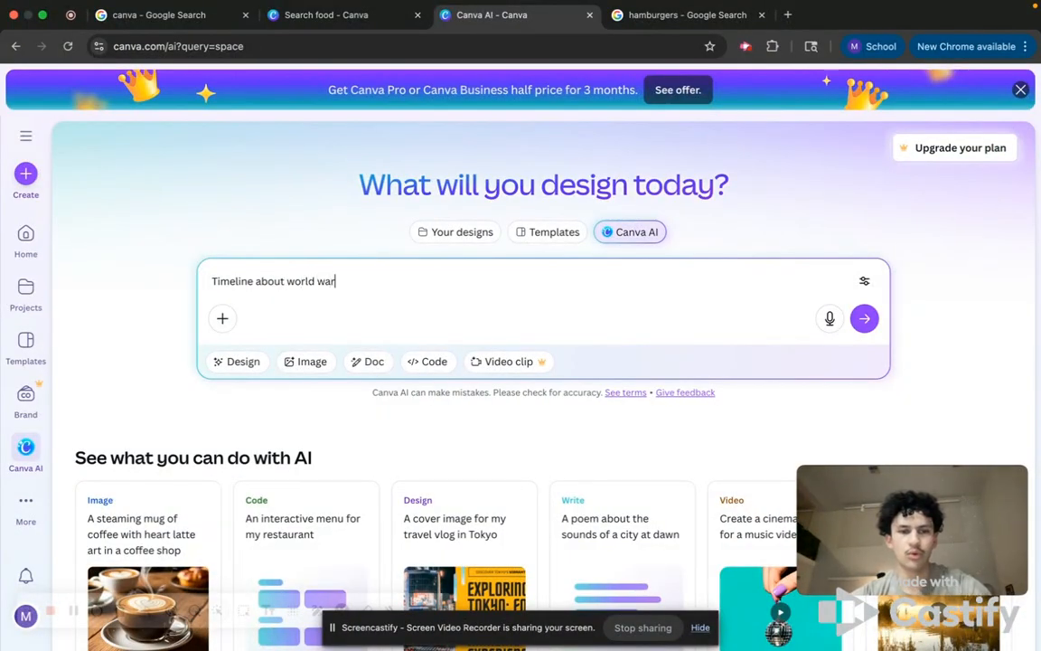
{"action": "type", "text": "2"}
{"action": "key", "text": "Return"}
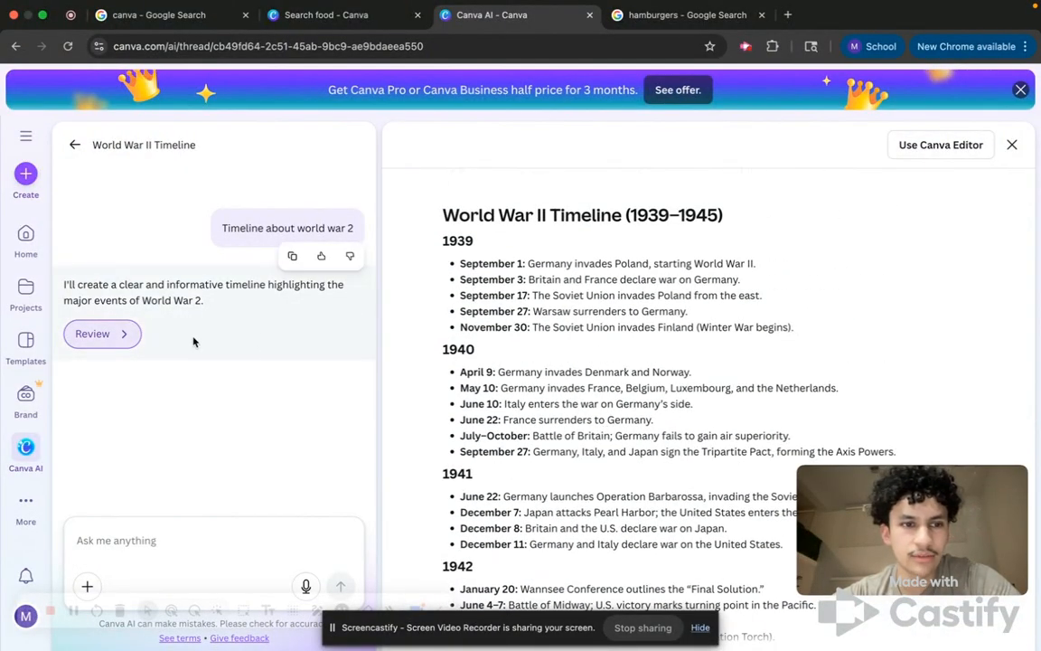
Review the generated World War II timeline and go back to the Canva AI page.
{"action": "left_click", "coordinate": [123, 338]}
{"action": "scroll", "coordinate": [628, 299], "scroll_direction": "down", "scroll_amount": 5}
{"action": "scroll", "coordinate": [628, 299], "scroll_direction": "up", "scroll_amount": 10}
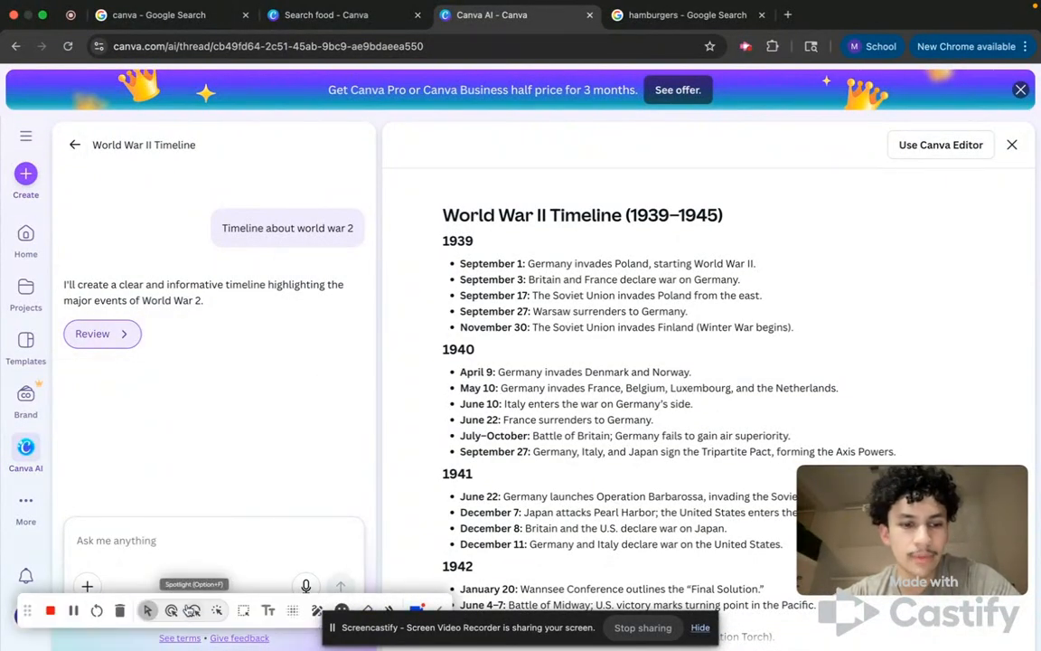
{"action": "left_click", "coordinate": [72, 147]}
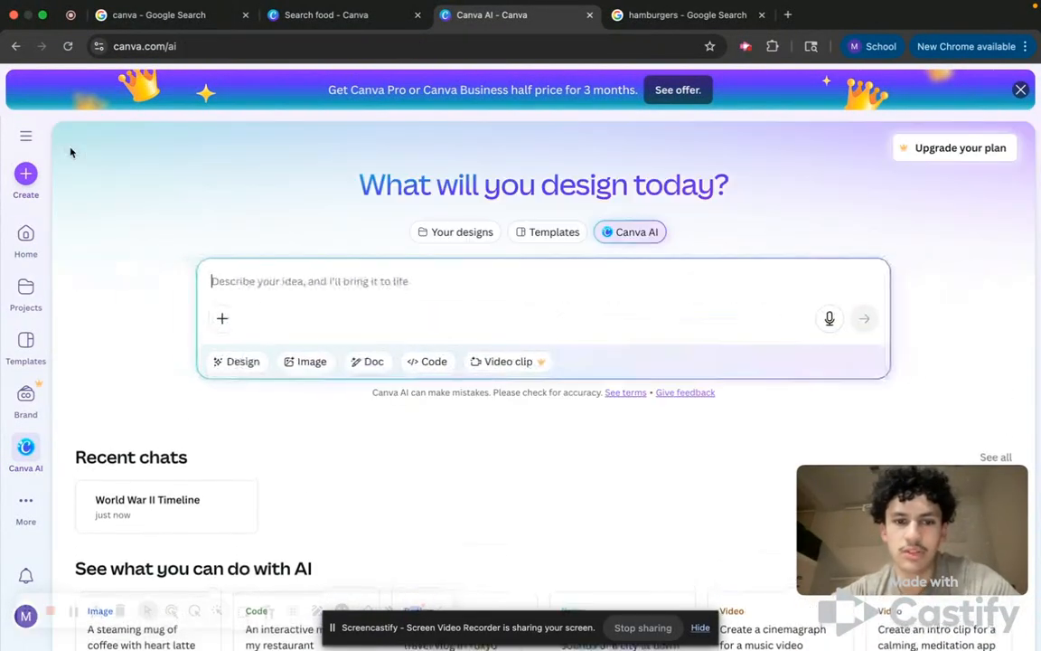
Browse the Canva AI examples and return to the home page.
{"action": "scroll", "coordinate": [307, 485], "scroll_direction": "down", "scroll_amount": 10}
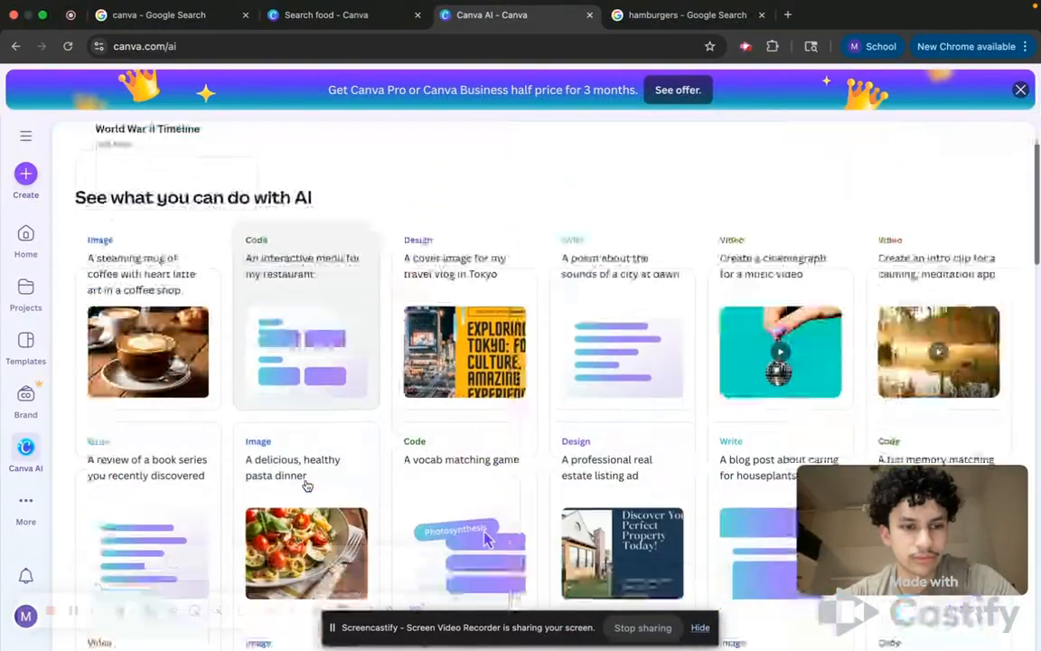
{"action": "scroll", "coordinate": [306, 485], "scroll_direction": "down", "scroll_amount": 5}
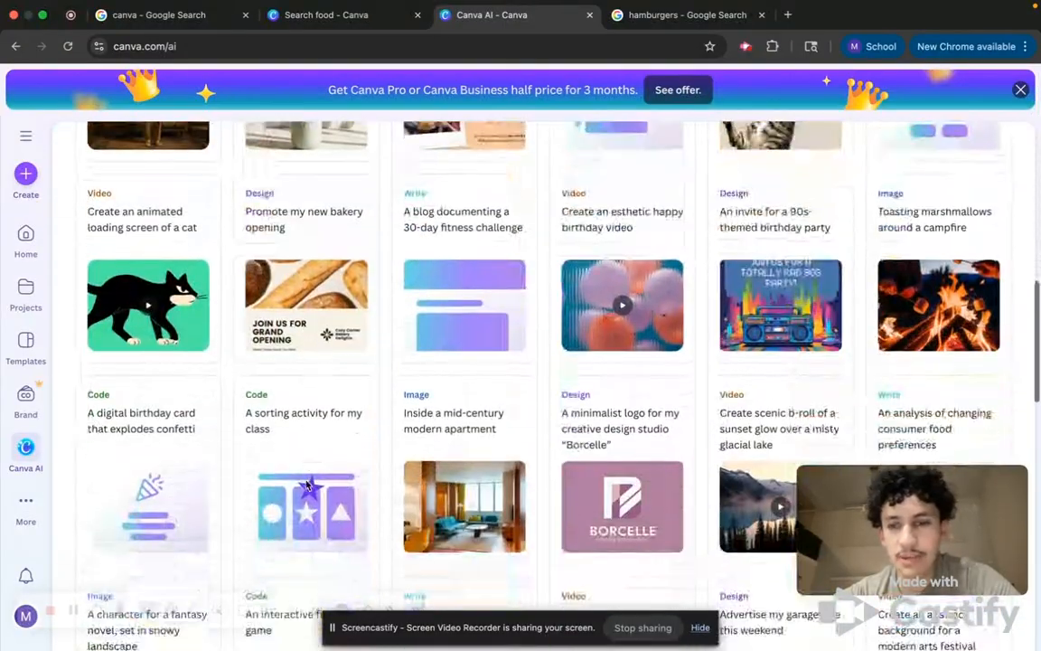
{"action": "scroll", "coordinate": [306, 485], "scroll_direction": "up", "scroll_amount": 15}
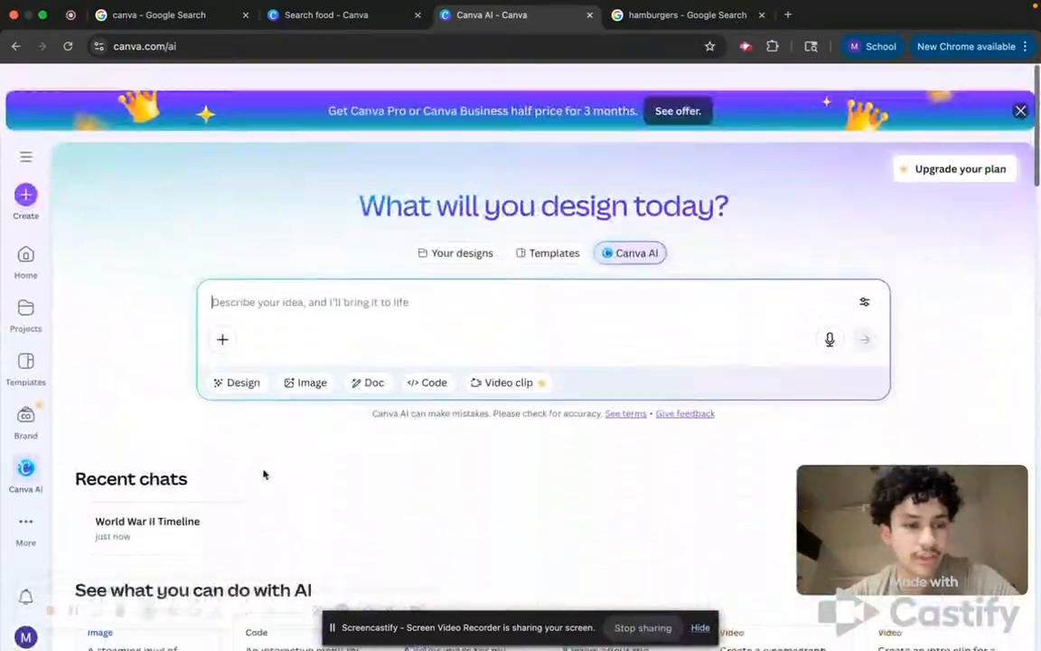
{"action": "left_click", "coordinate": [26, 506]}
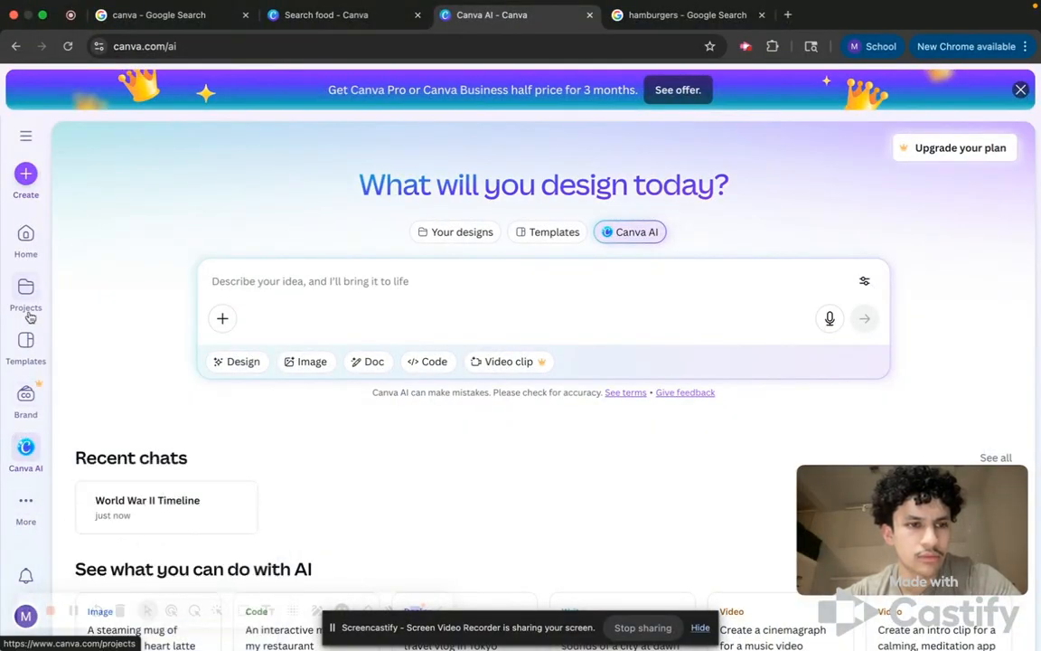
{"action": "left_click", "coordinate": [20, 256]}
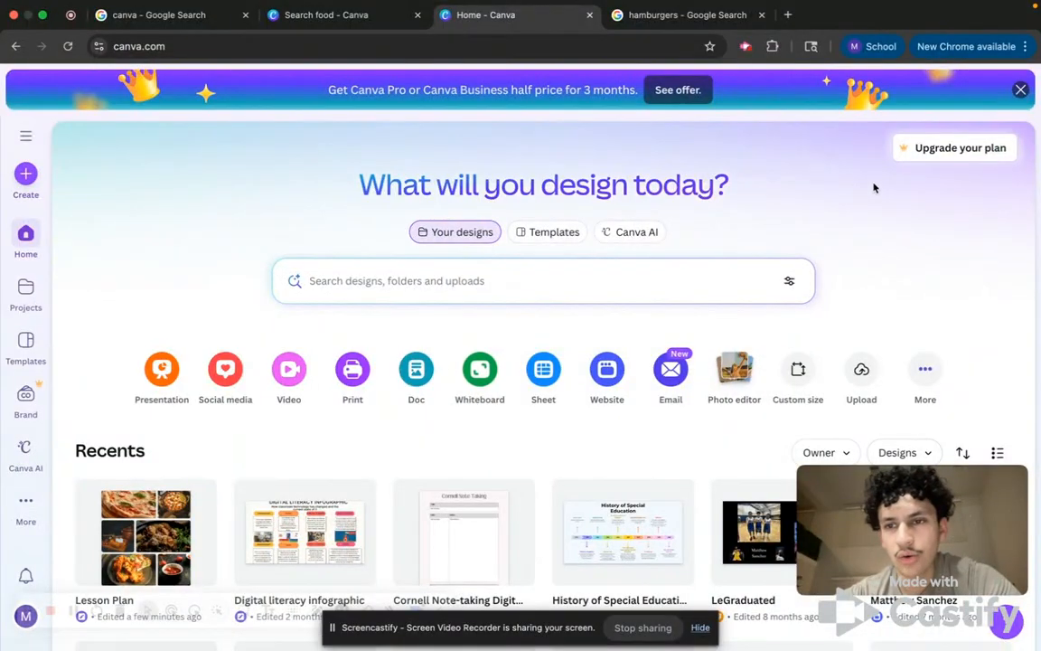
Browse the recent designs on the home page and close the promotional banner.
{"action": "scroll", "coordinate": [799, 354], "scroll_direction": "down", "scroll_amount": 3}
{"action": "scroll", "coordinate": [800, 354], "scroll_direction": "down", "scroll_amount": 2}
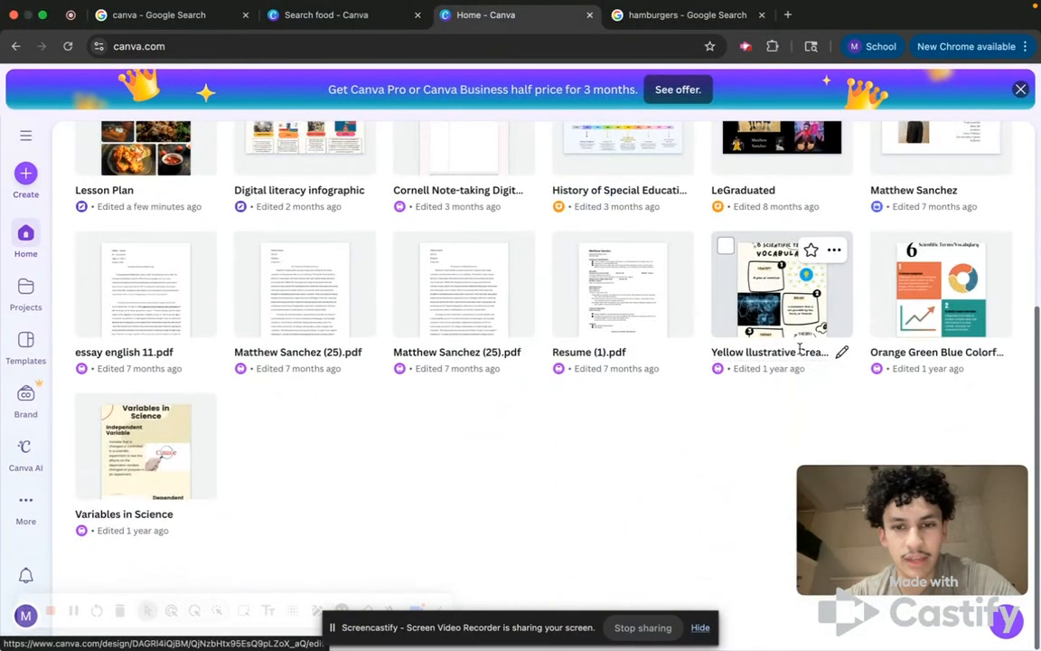
{"action": "scroll", "coordinate": [632, 362], "scroll_direction": "up", "scroll_amount": 2}
{"action": "scroll", "coordinate": [629, 368], "scroll_direction": "down", "scroll_amount": 1}
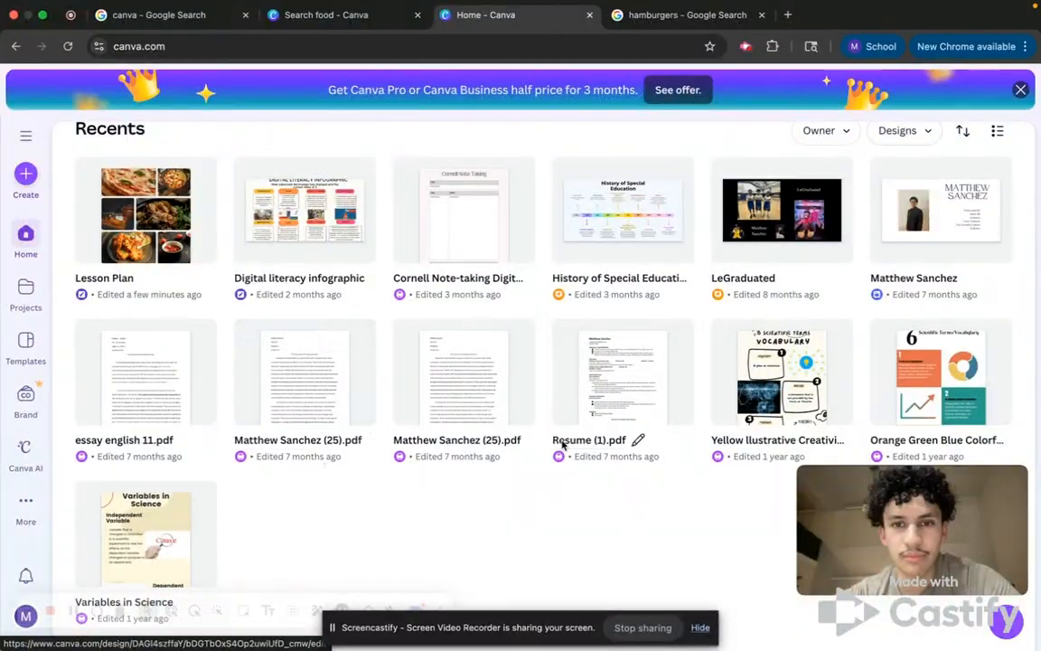
{"action": "scroll", "coordinate": [298, 452], "scroll_direction": "up", "scroll_amount": 4}
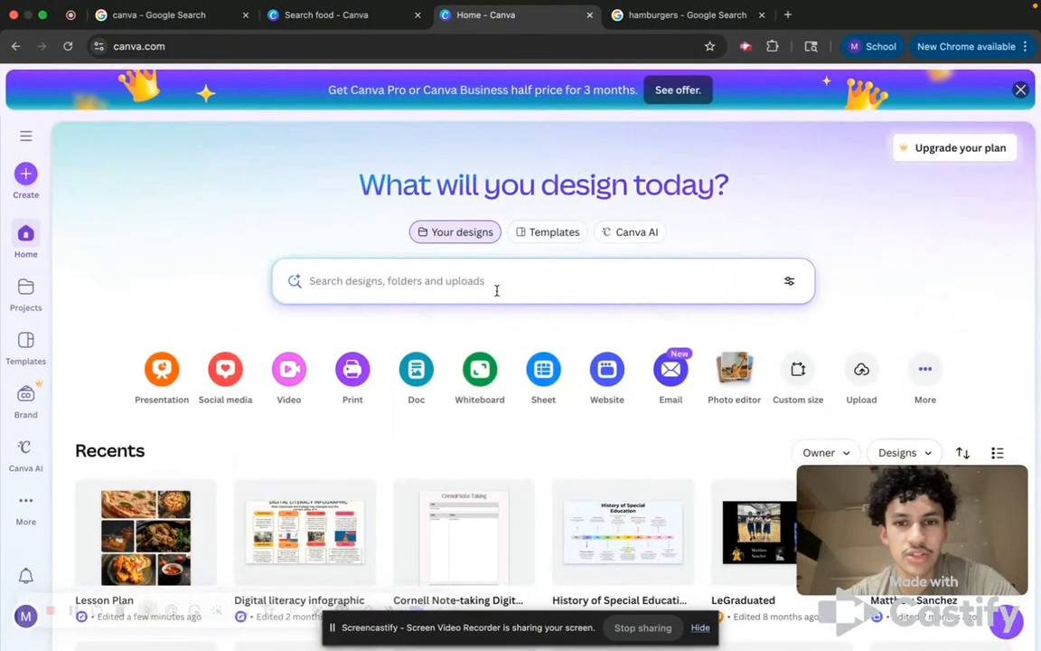
{"action": "left_click", "coordinate": [1017, 90]}
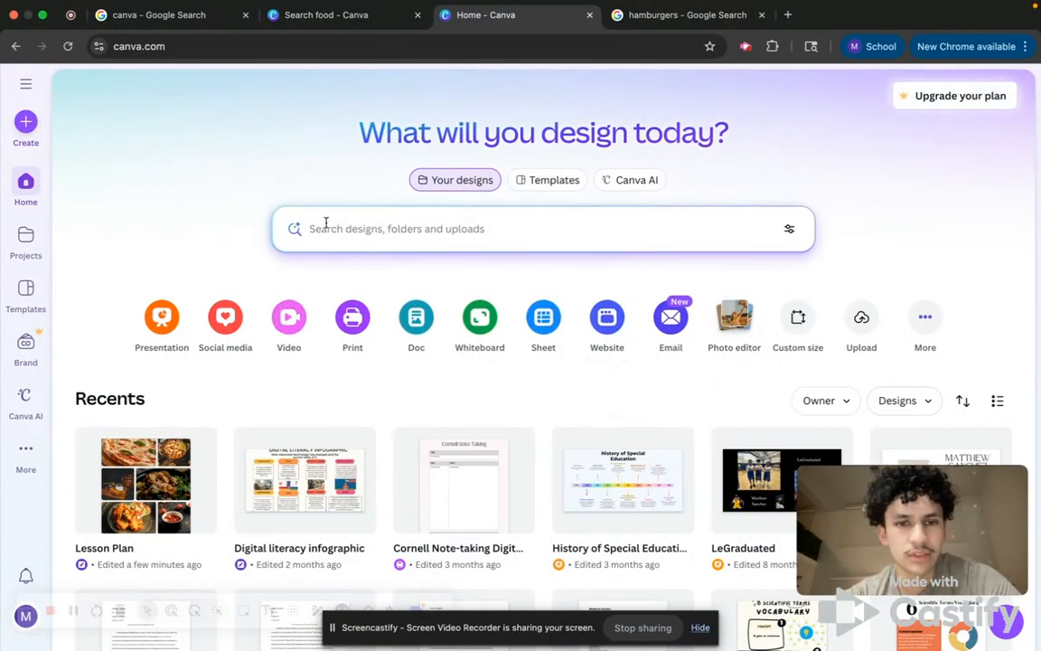
Open the Templates section and browse the Create a design options before closing that dialog.
{"action": "left_click", "coordinate": [562, 180]}
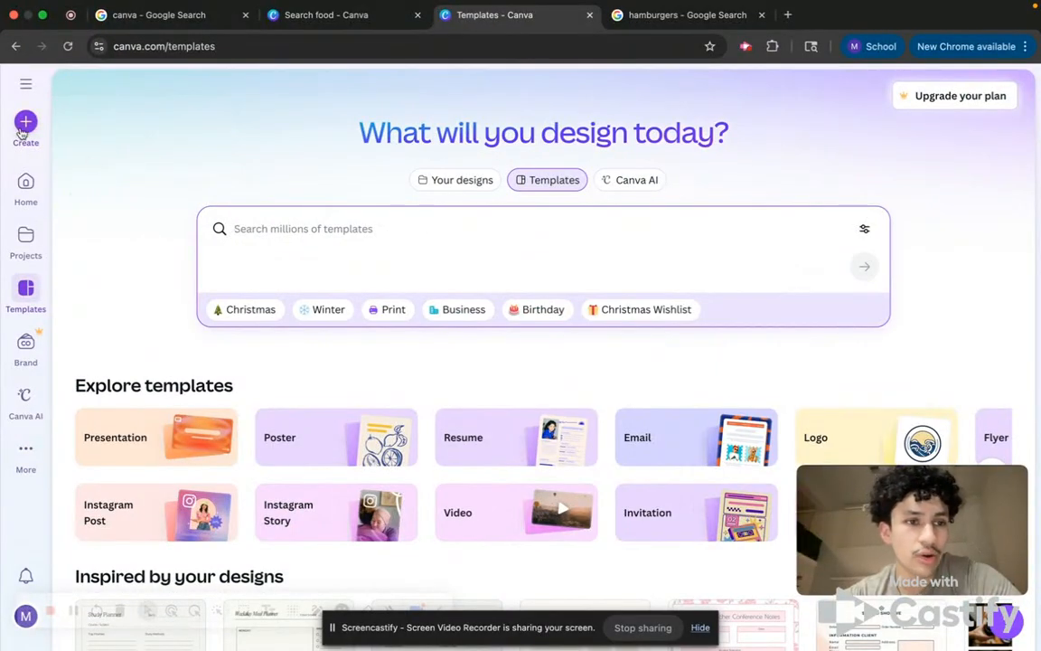
{"action": "left_click", "coordinate": [26, 121]}
{"action": "scroll", "coordinate": [546, 442], "scroll_direction": "down", "scroll_amount": 10}
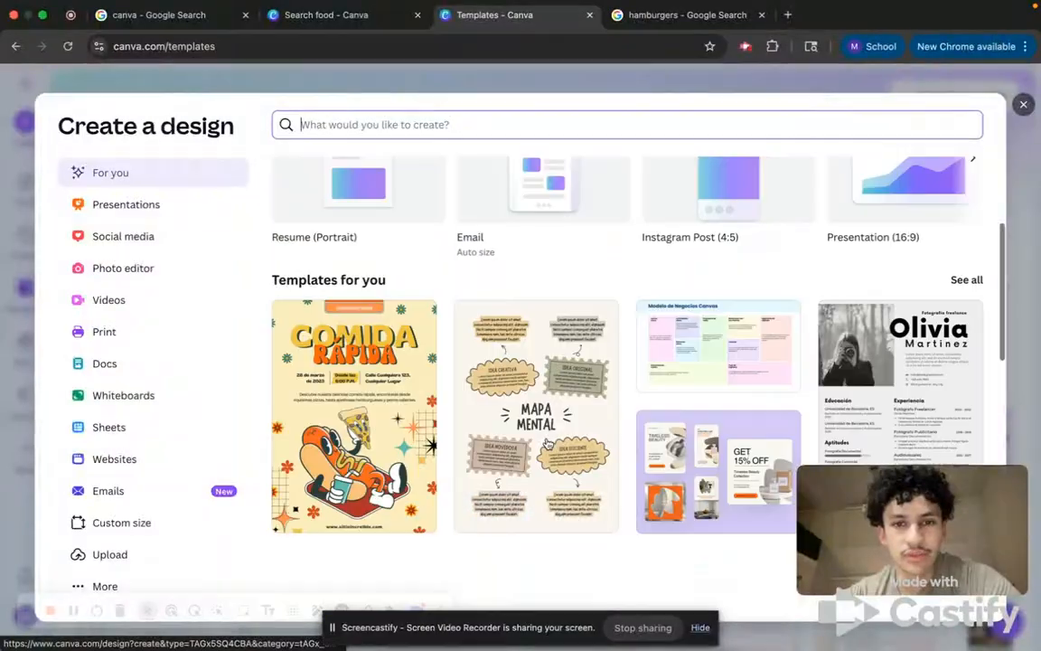
{"action": "scroll", "coordinate": [546, 442], "scroll_direction": "up", "scroll_amount": 10}
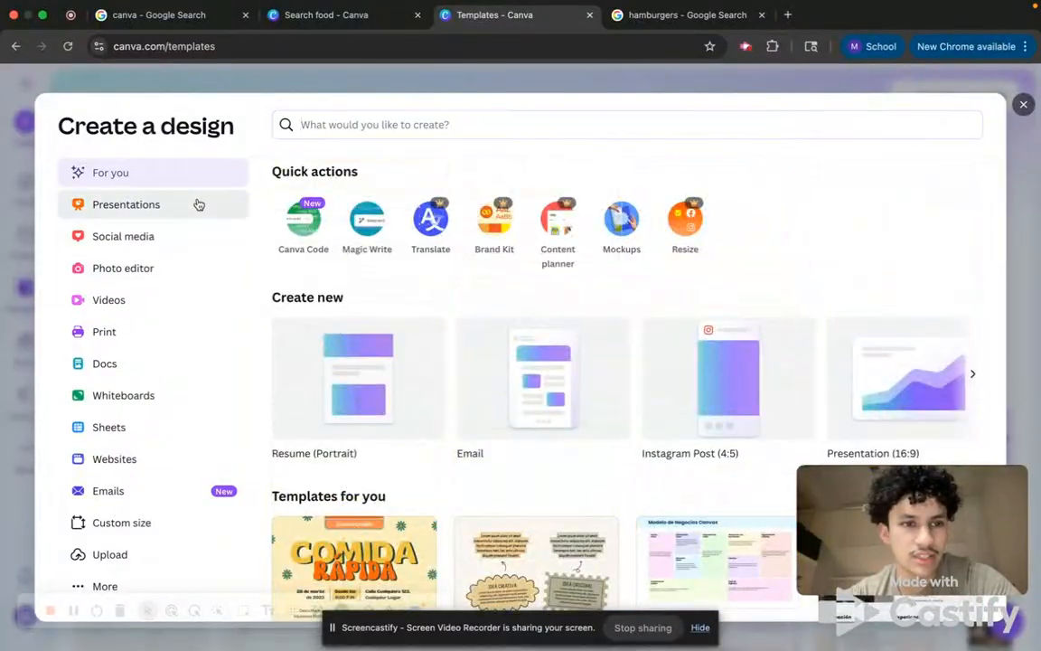
{"action": "left_click", "coordinate": [200, 204]}
{"action": "left_click", "coordinate": [1024, 105]}
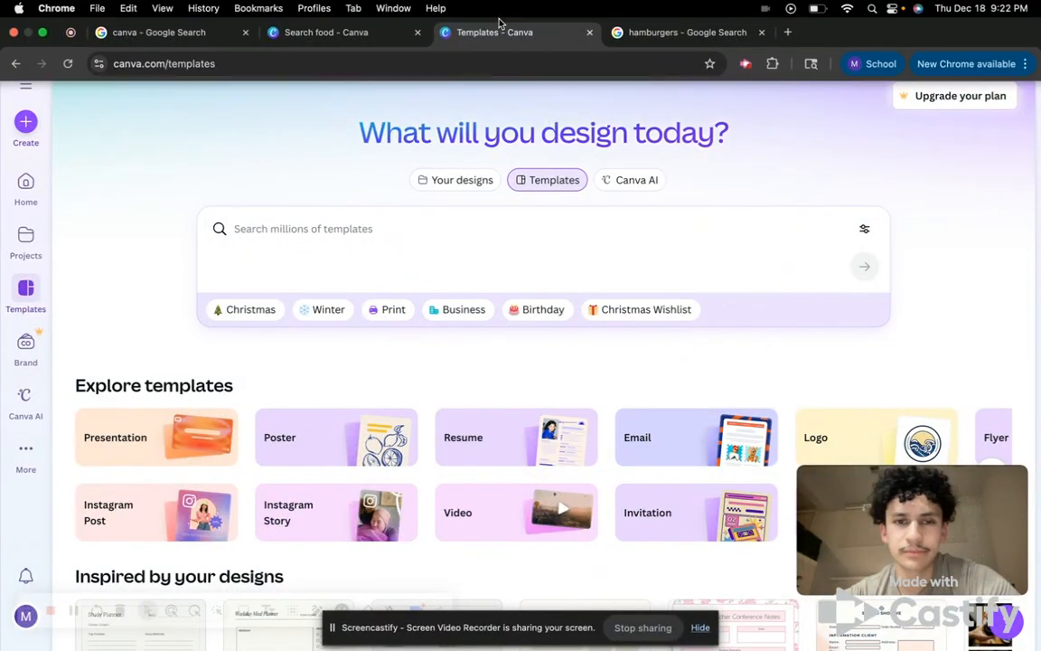
Scroll through the template gallery sections and place the cursor in the template search field.
{"action": "scroll", "coordinate": [406, 230], "scroll_direction": "down", "scroll_amount": 5}
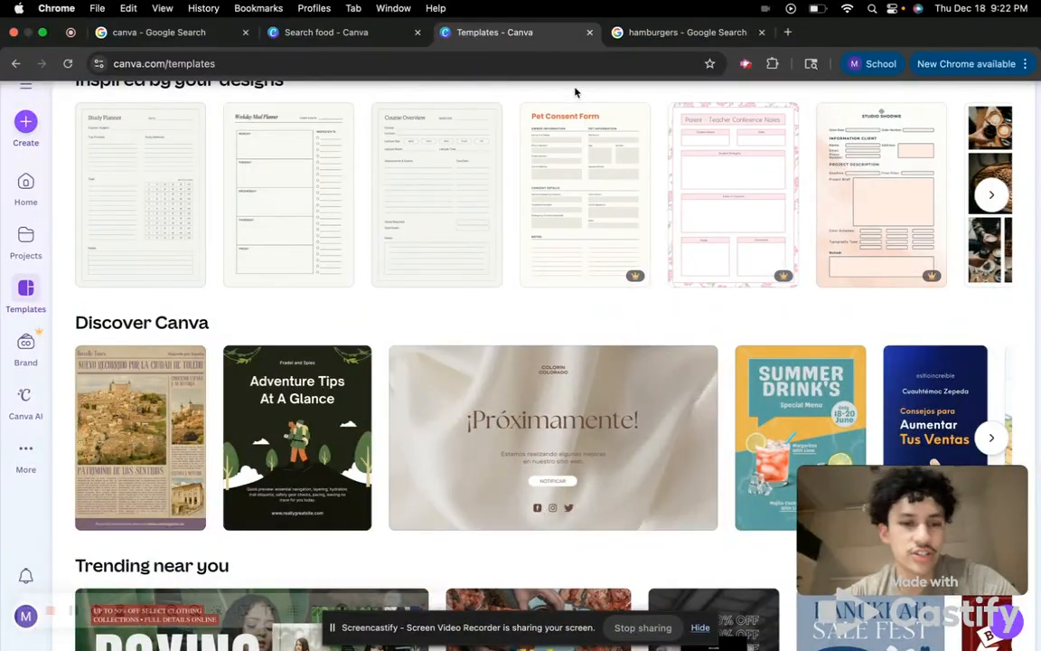
{"action": "scroll", "coordinate": [550, 331], "scroll_direction": "up", "scroll_amount": 5}
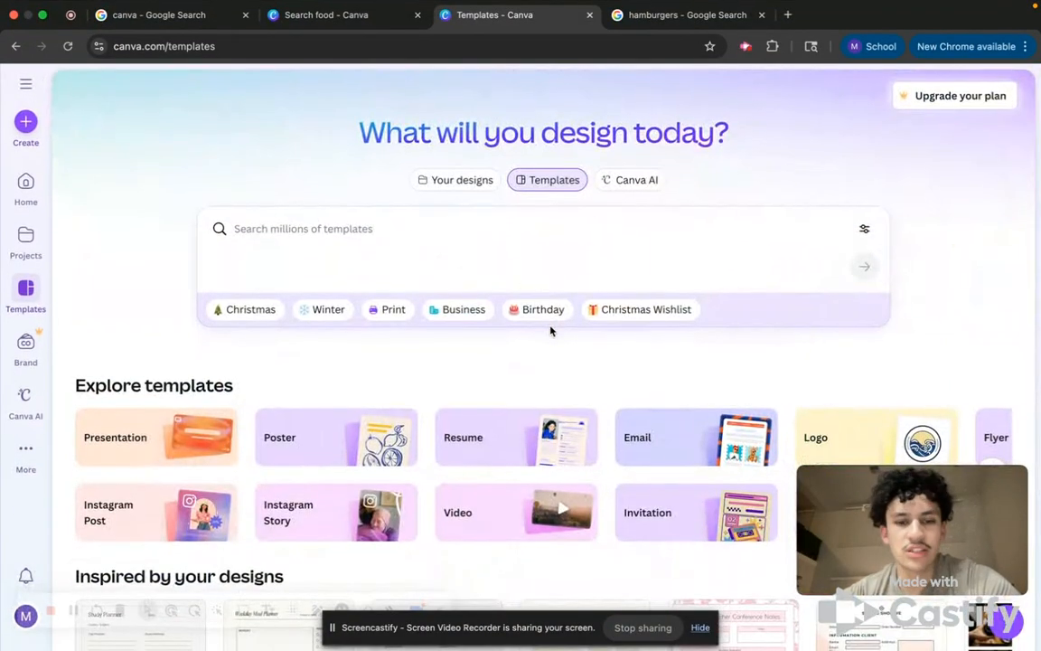
{"action": "scroll", "coordinate": [550, 331], "scroll_direction": "down", "scroll_amount": 1}
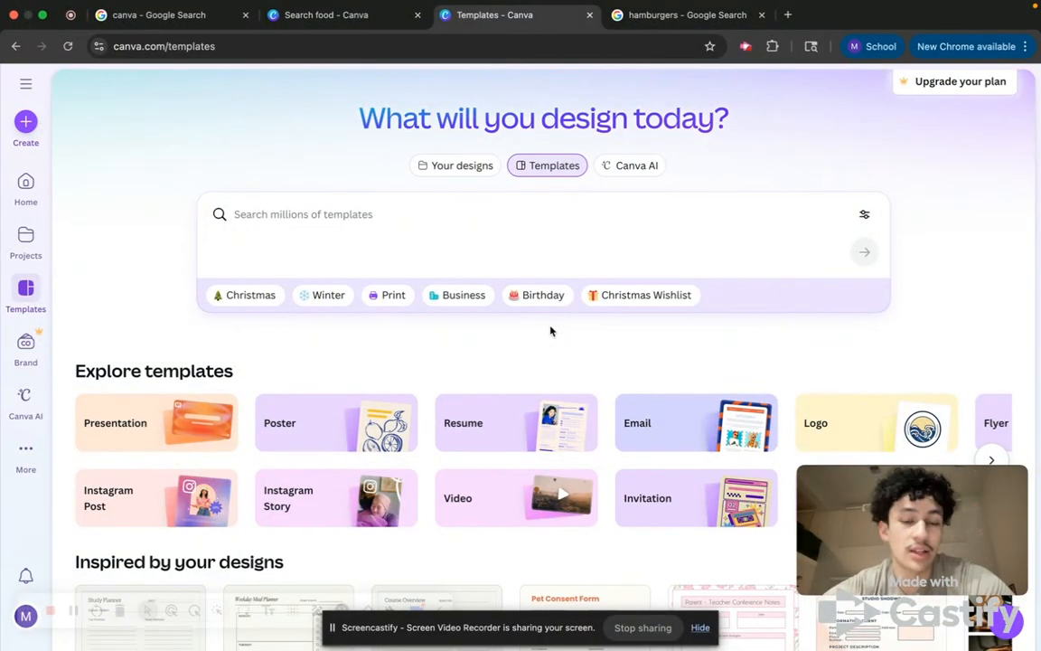
{"action": "left_click", "coordinate": [446, 215]}
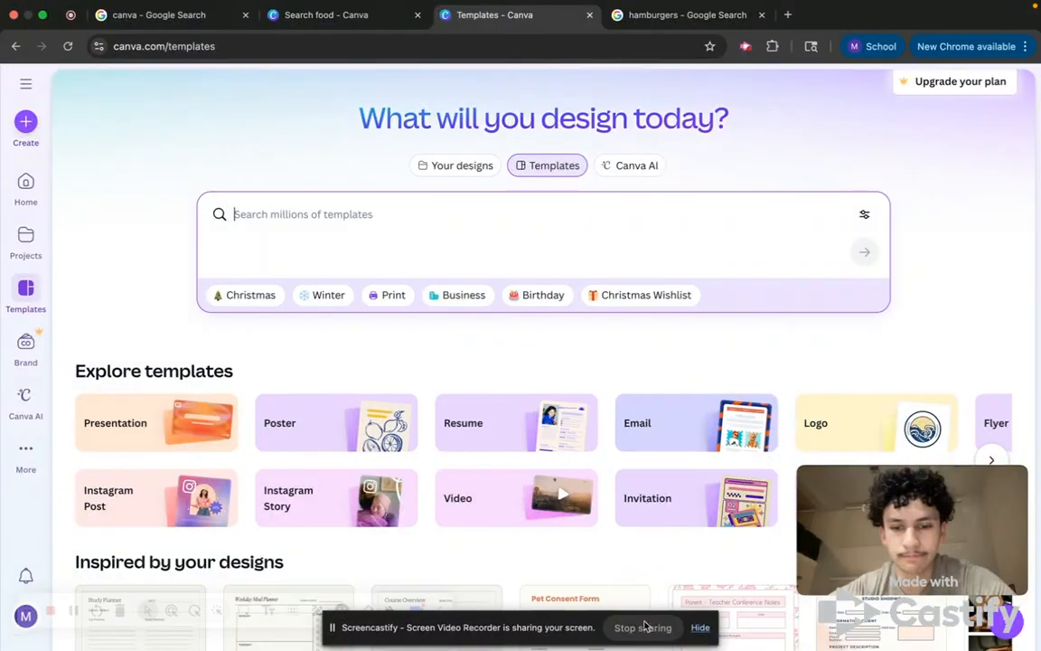
{"action": "left_click", "coordinate": [644, 632]}
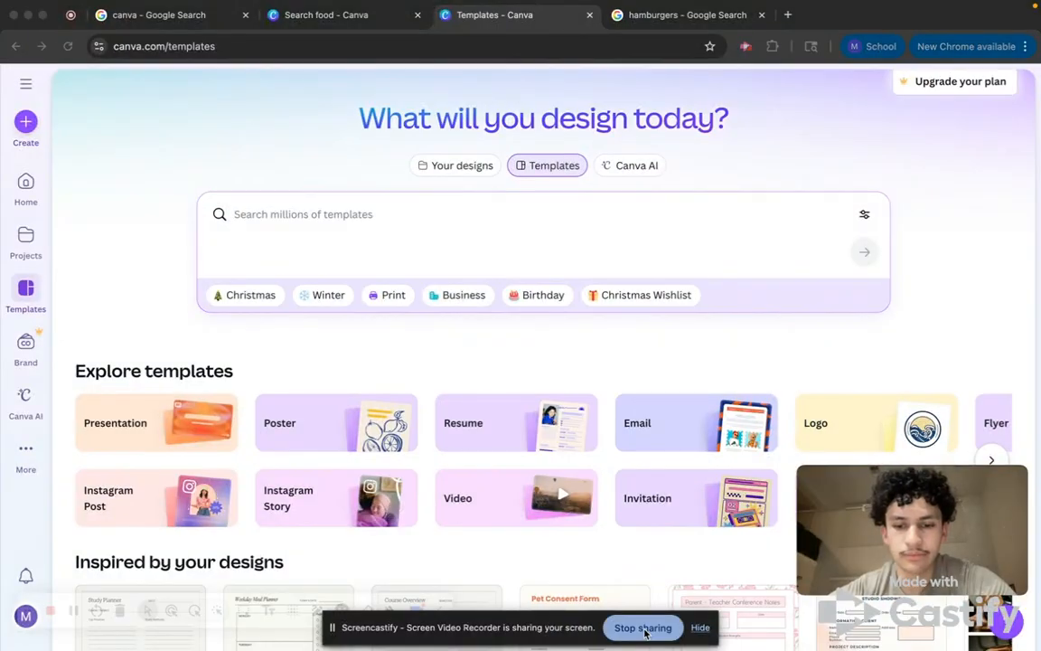